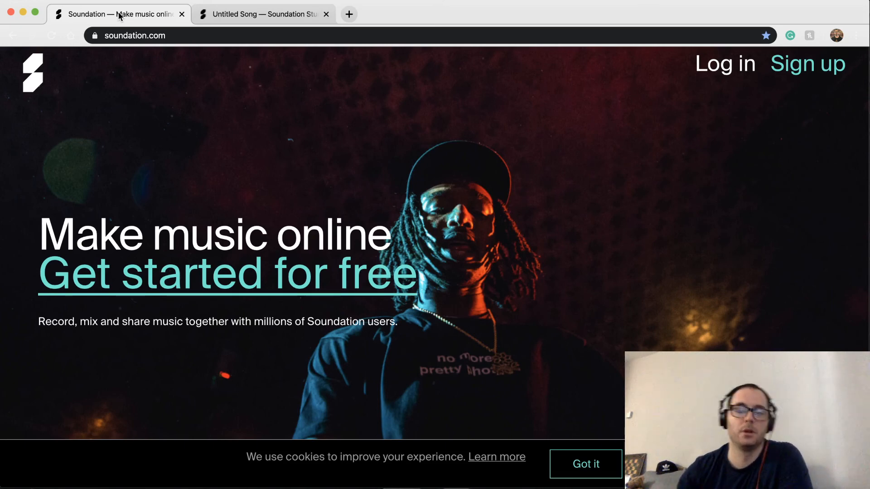
- Switch to the open Soundation Studio session and start a song from the HipHop/Trap template
click(261, 15)
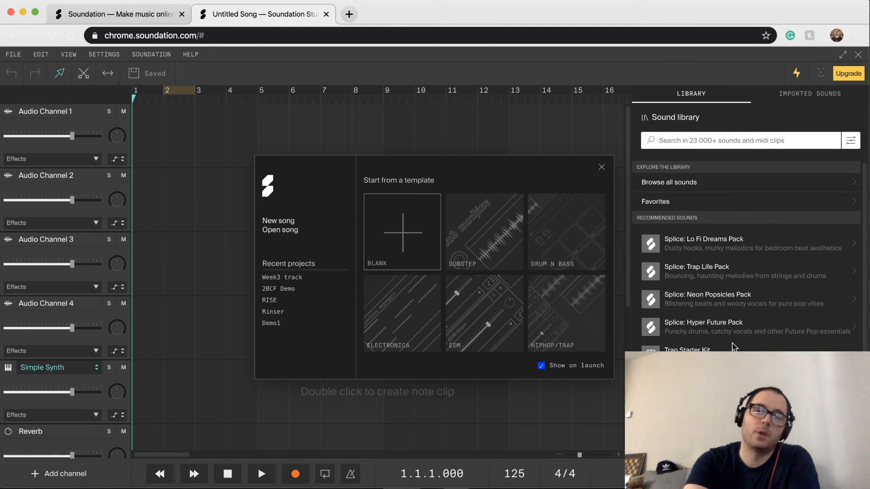
scroll(743, 290, down, 3)
scroll(740, 300, up, 3)
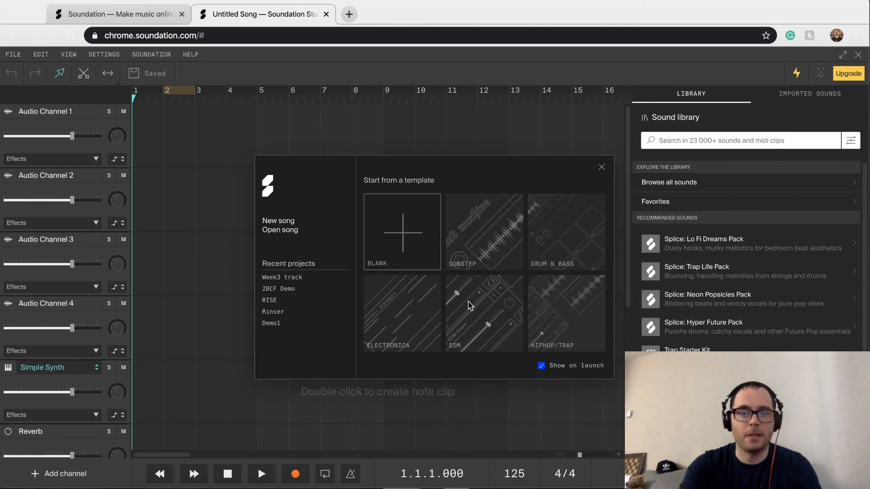
click(583, 296)
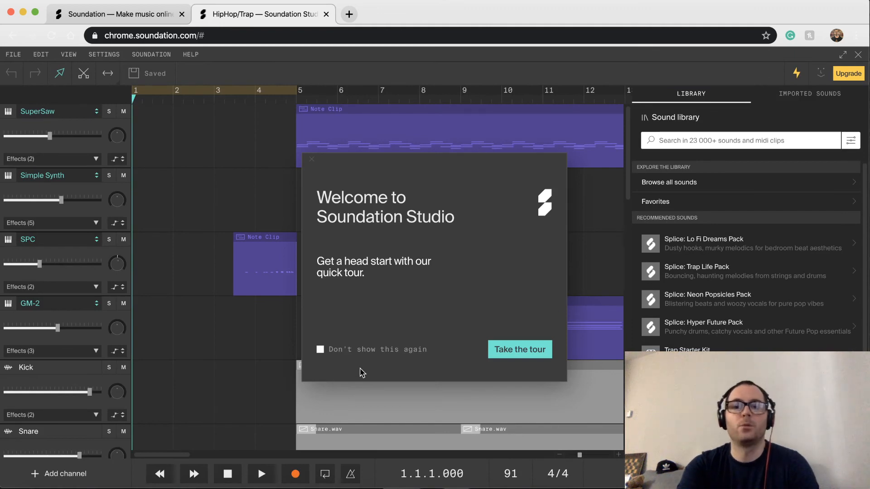
- Set the Soundation Studio welcome message not to show again and skip the quick tour
click(320, 350)
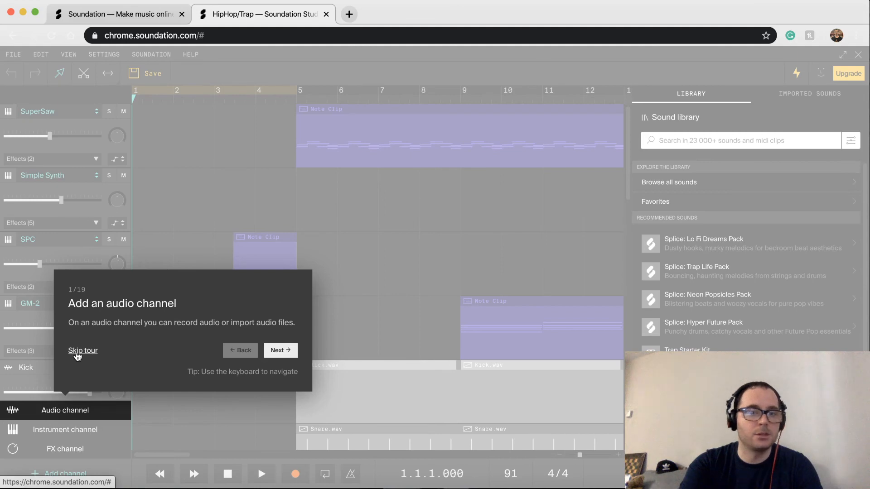
click(78, 353)
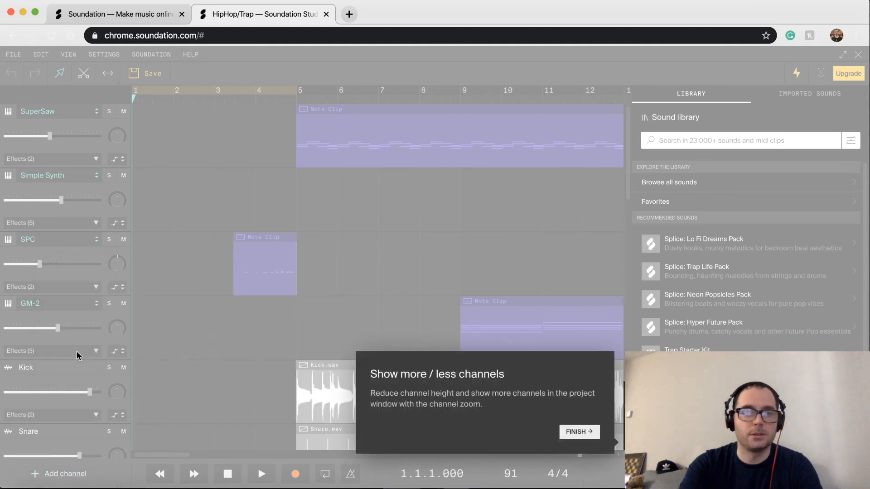
click(576, 432)
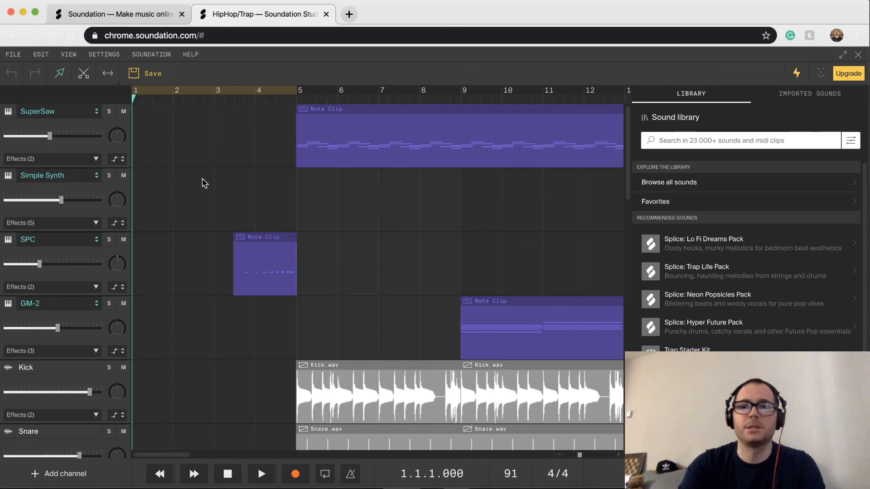
- Play the arrangement from bar 1 with the channel zoom reduced to 10% and stop playback in bar 21
key(space)
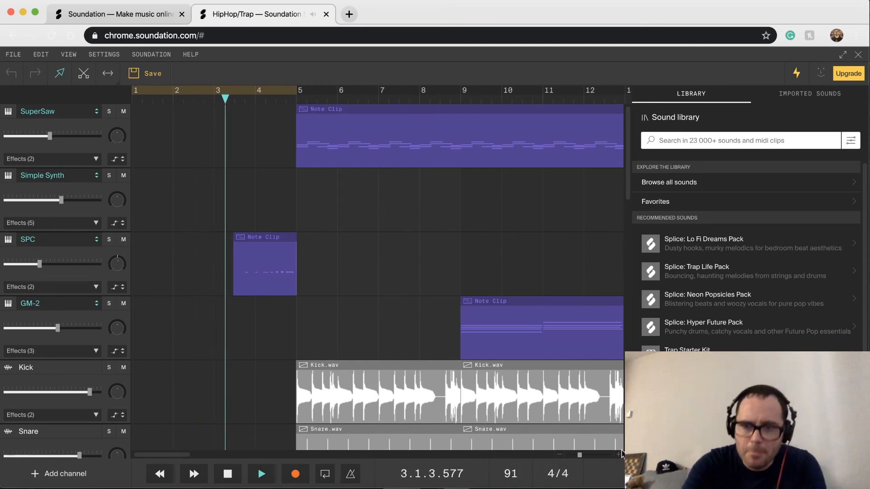
drag(628, 426, 628, 397)
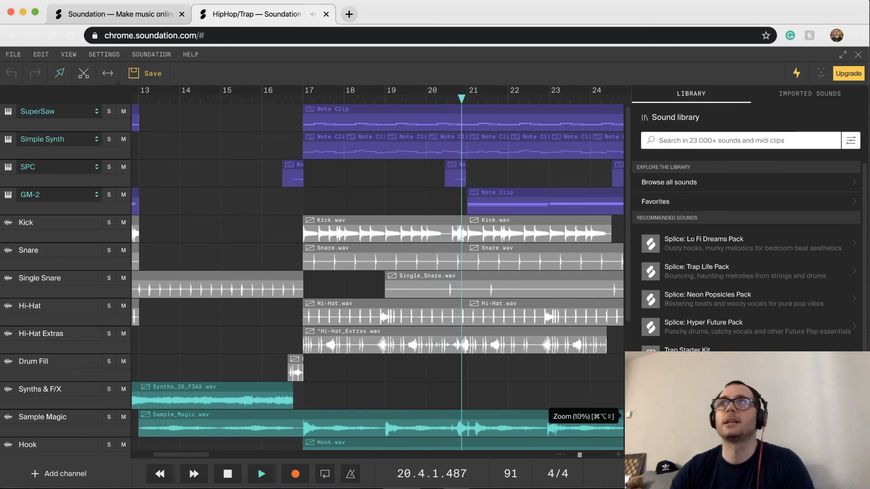
key(space)
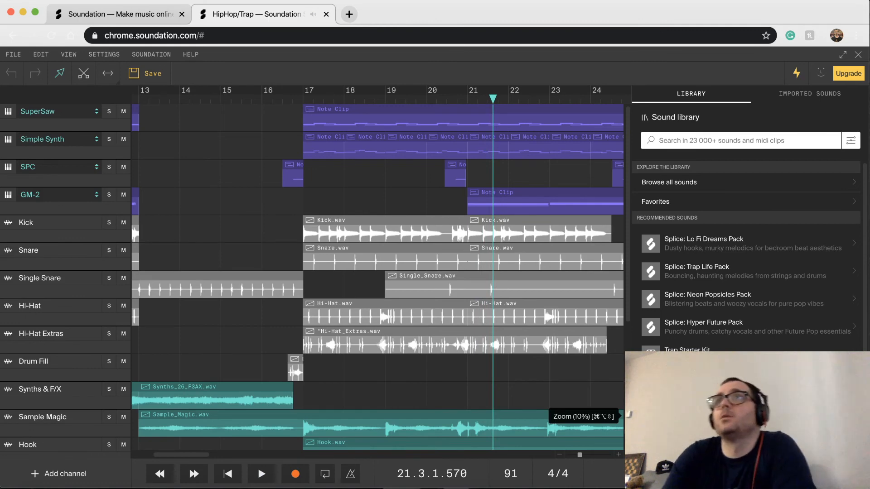
key(space)
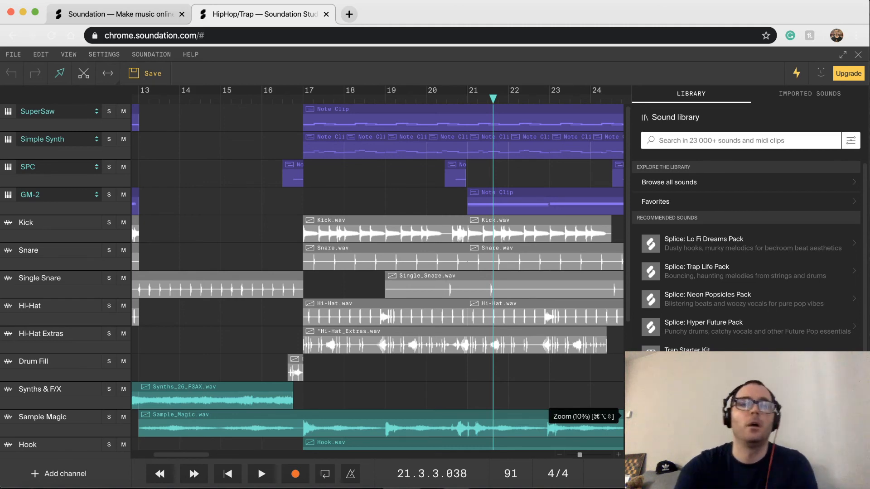
click(129, 12)
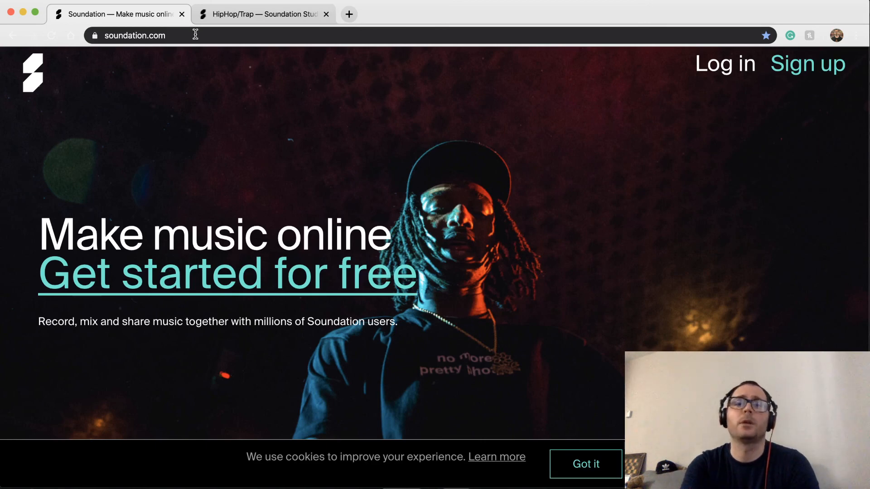
click(252, 22)
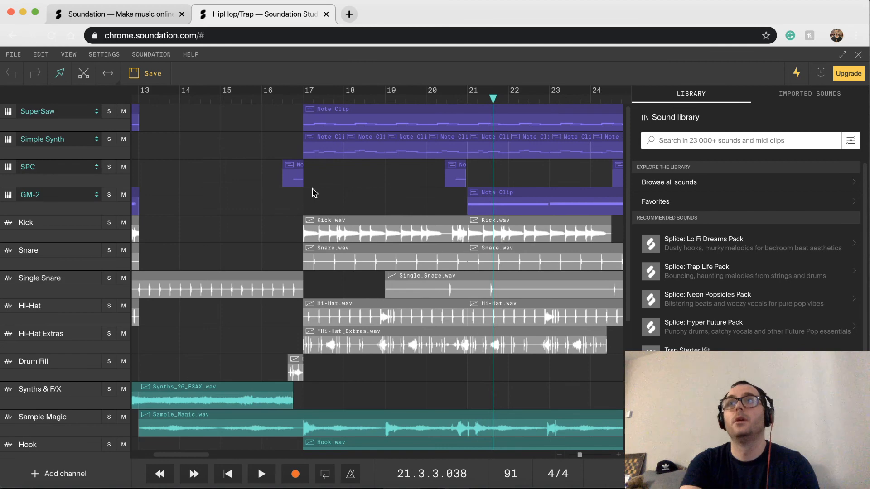
- Open the SuperSaw note clip at bar 5 for editing and examine its notes across the following bars
scroll(315, 193, left, 11)
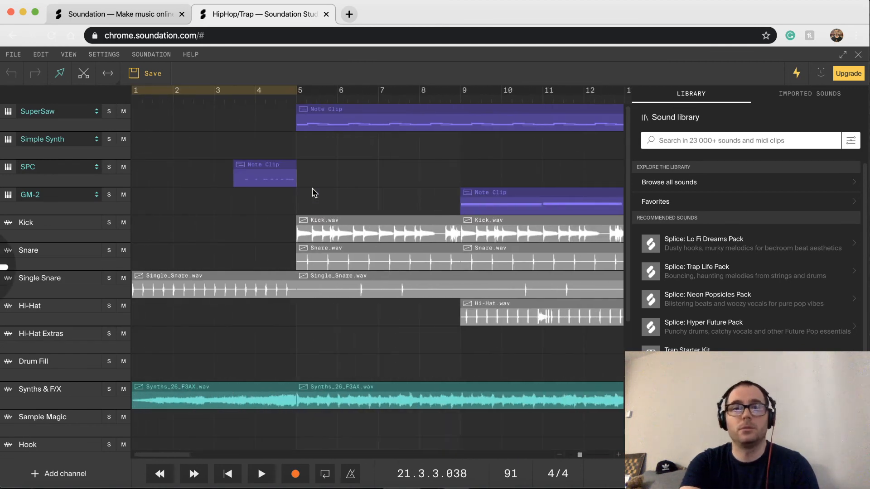
click(469, 174)
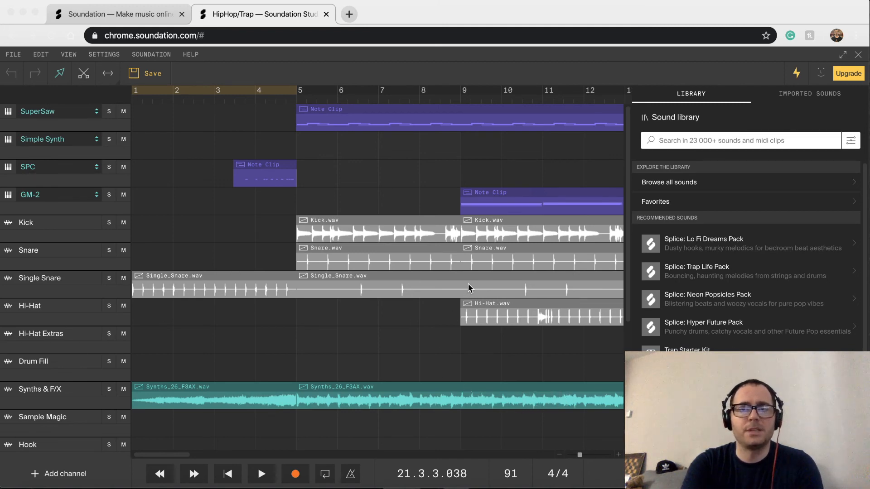
click(328, 122)
double_click(328, 122)
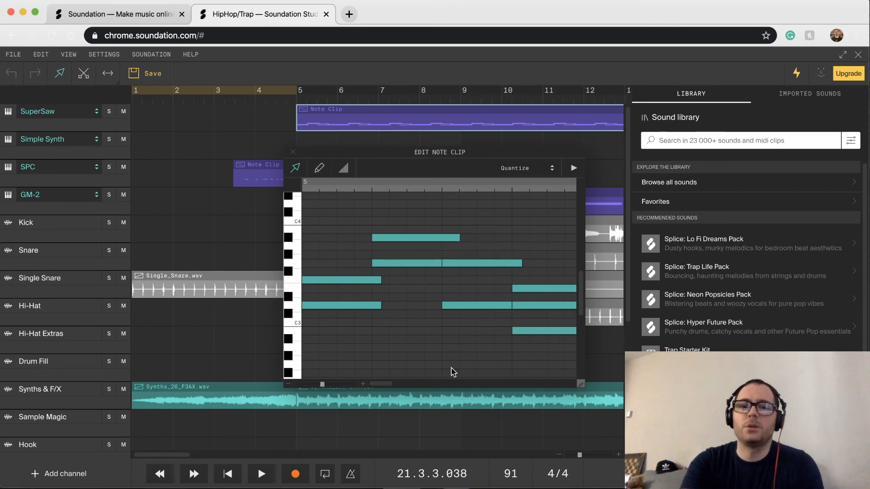
drag(382, 384, 407, 389)
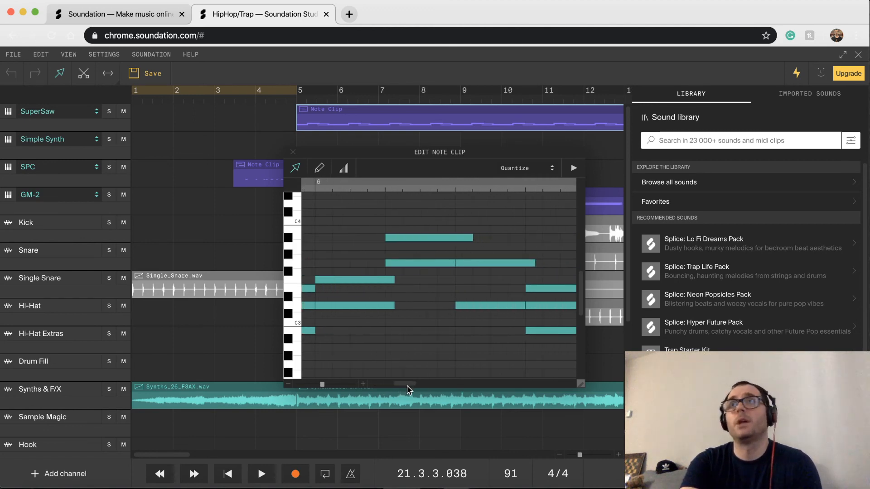
drag(407, 389, 423, 389)
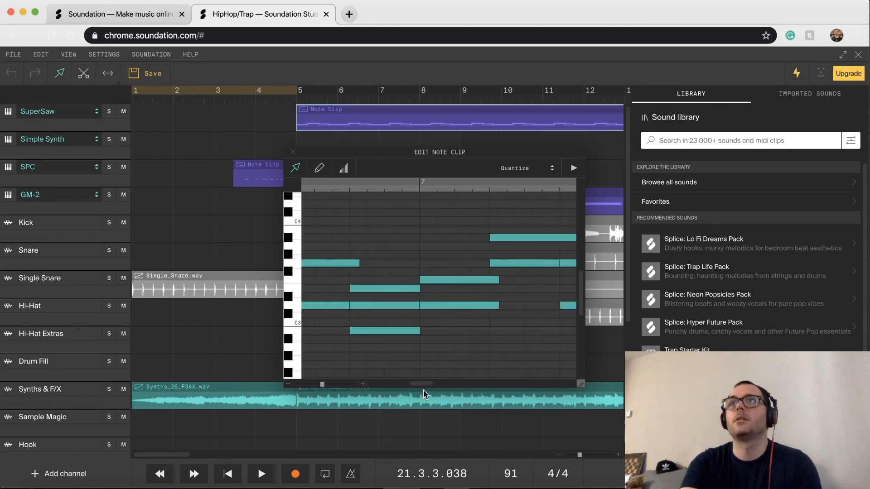
mouse_move(423, 390)
mouse_down()
mouse_move(459, 384)
mouse_move(371, 389)
mouse_up()
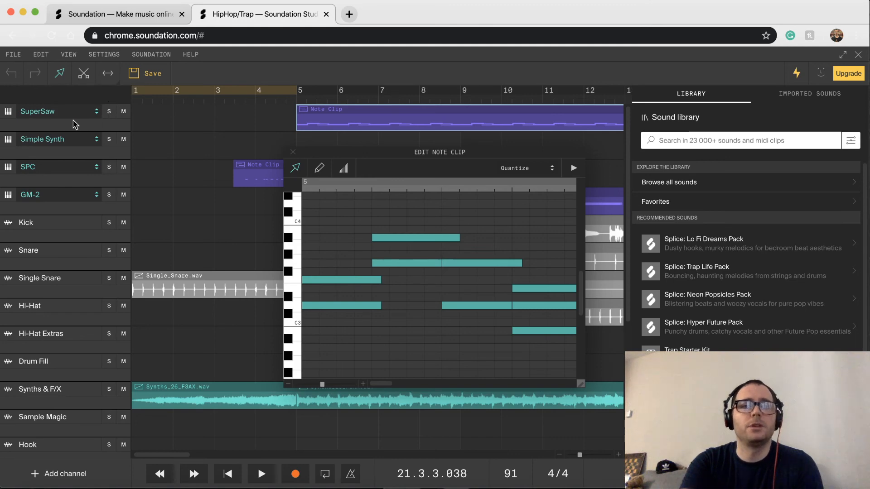
- Try out solo and mute on the SuperSaw channel, switching each one off again
click(109, 113)
click(109, 114)
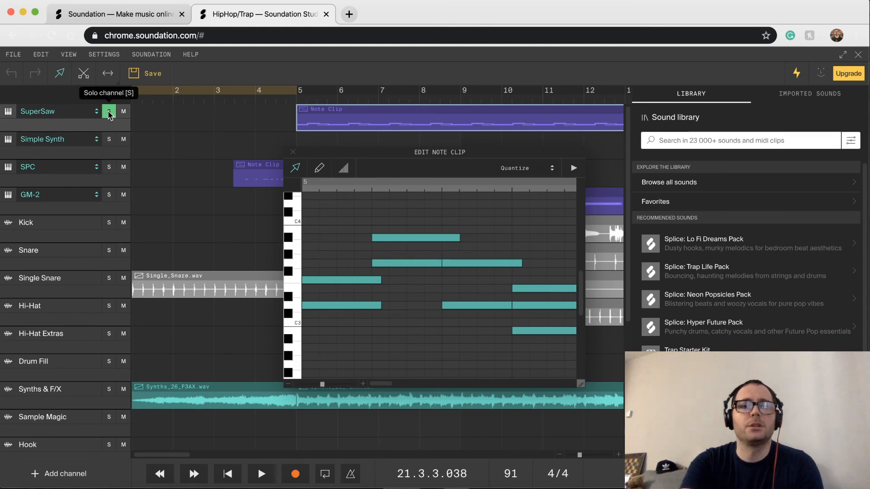
click(109, 113)
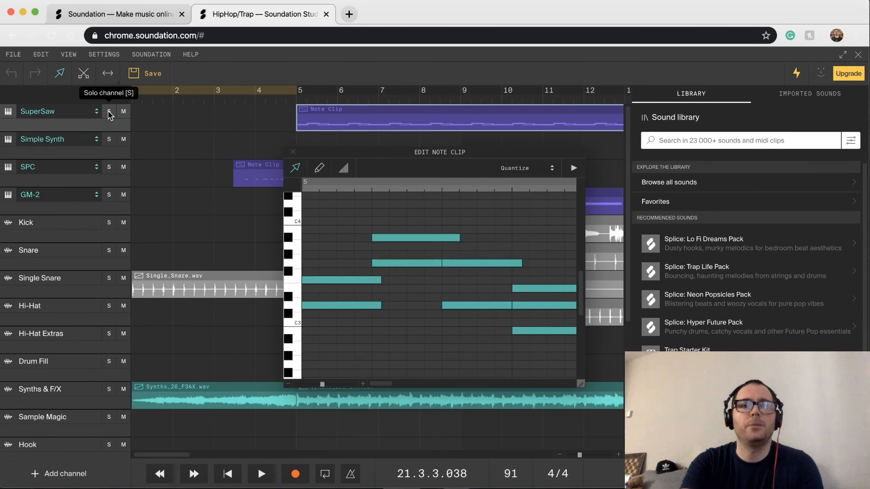
click(124, 112)
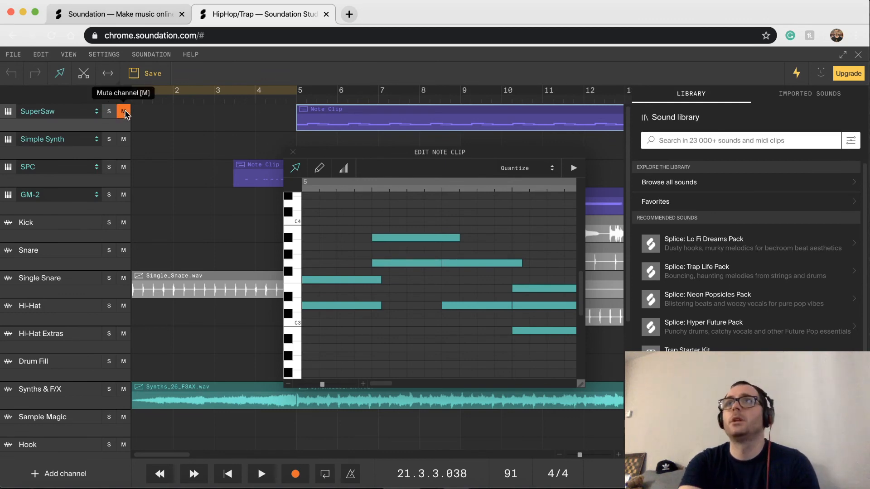
click(123, 112)
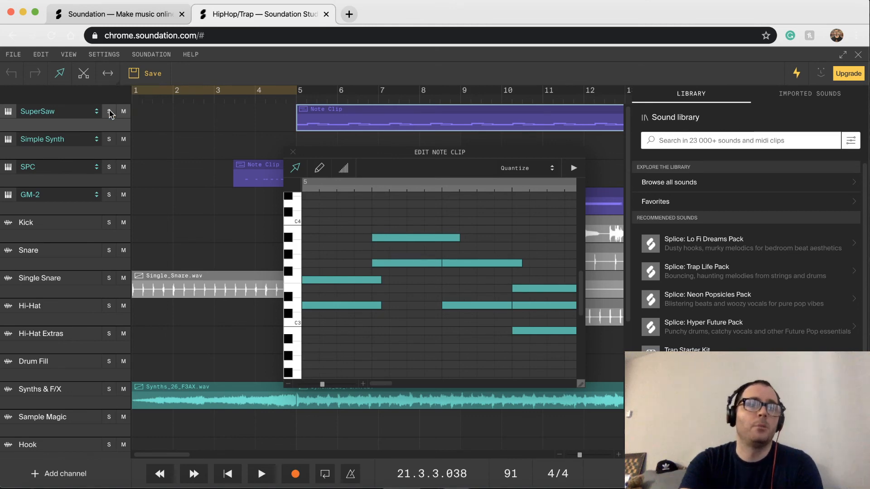
- Solo the SuperSaw channel and play it from just before bar 5, stopping near the end of bar 12
click(109, 112)
click(299, 100)
click(294, 99)
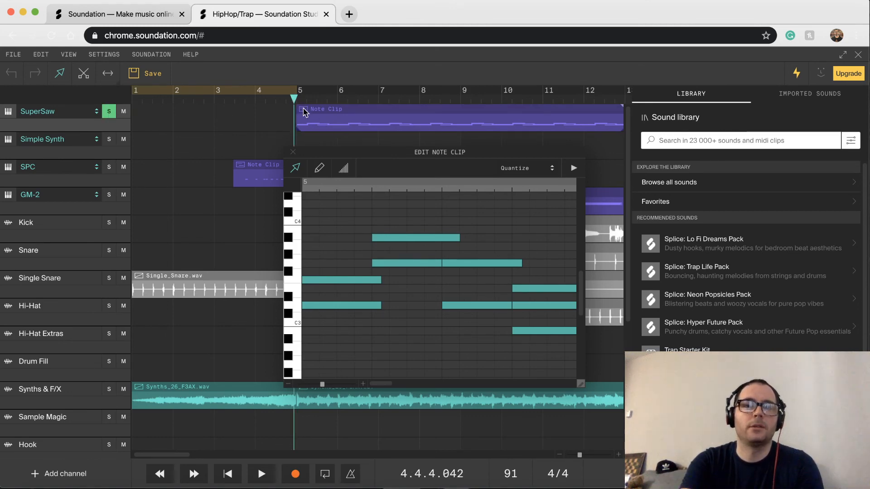
key(space)
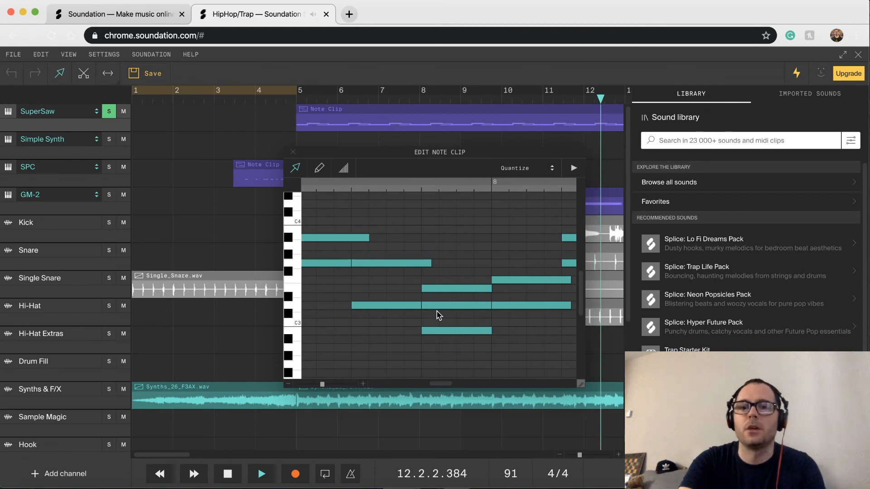
key(space)
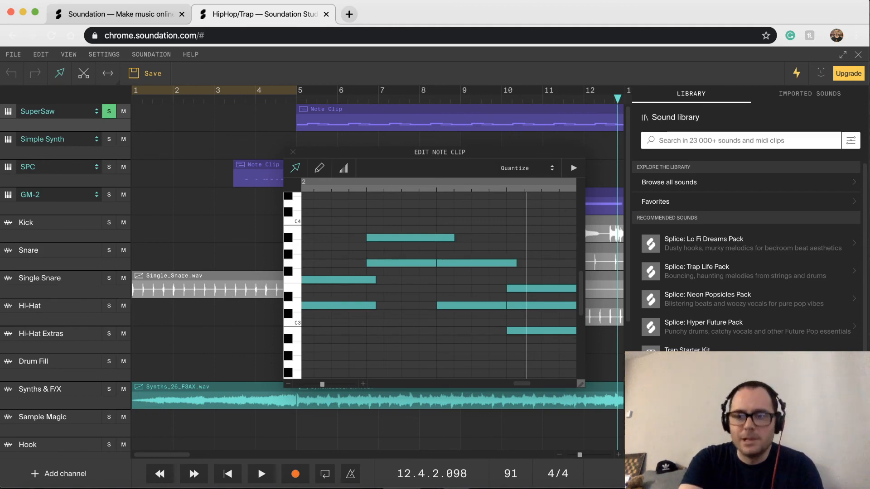
- Close the note clip editor, enlarge the channel rows to show their effects controls, and return the playhead to just before bar 5
drag(628, 399, 628, 417)
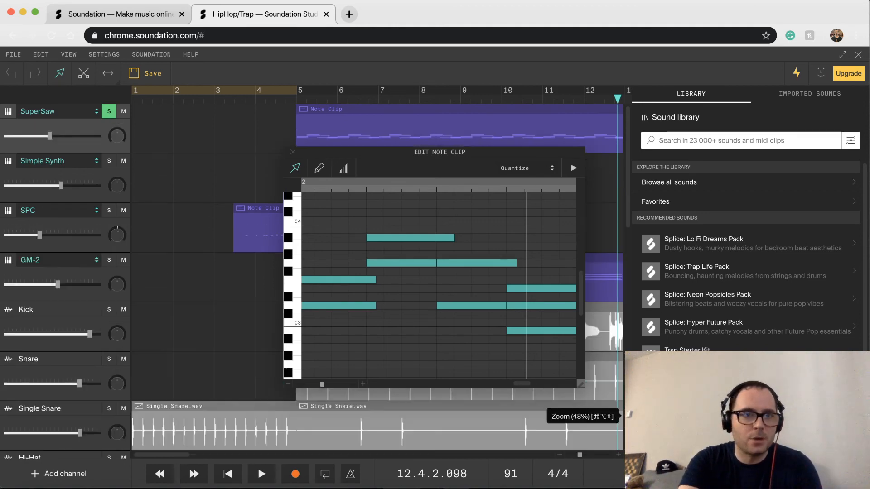
click(292, 152)
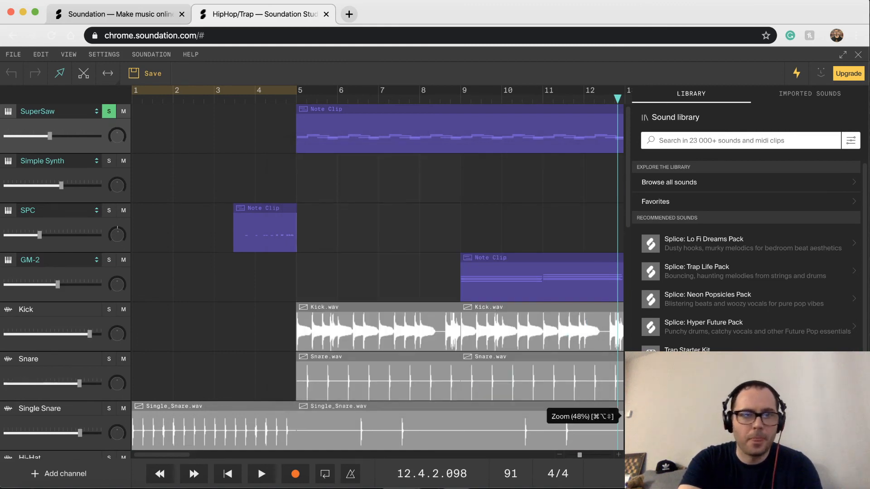
click(628, 445)
click(627, 445)
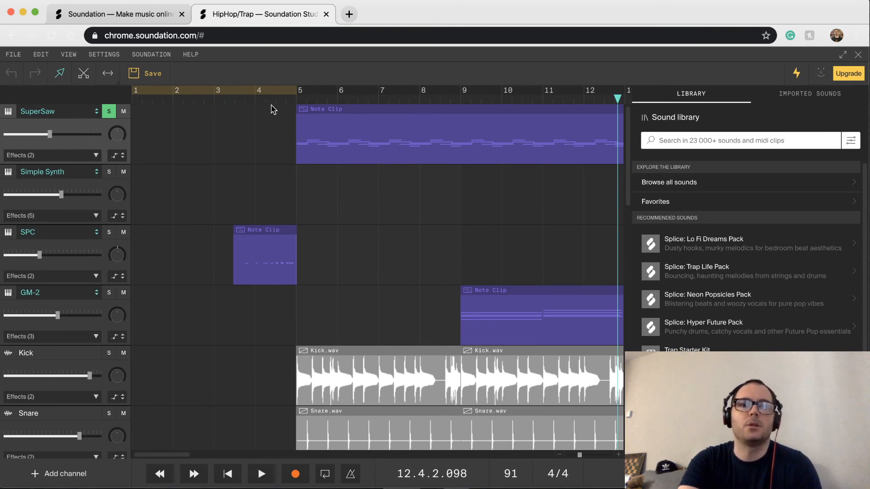
click(295, 98)
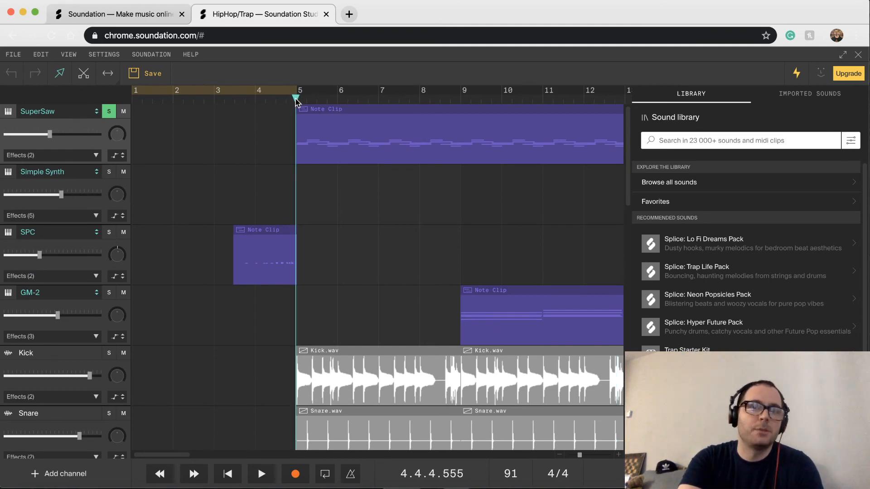
- View the available instruments for the SuperSaw channel and expand its effects chain
click(85, 112)
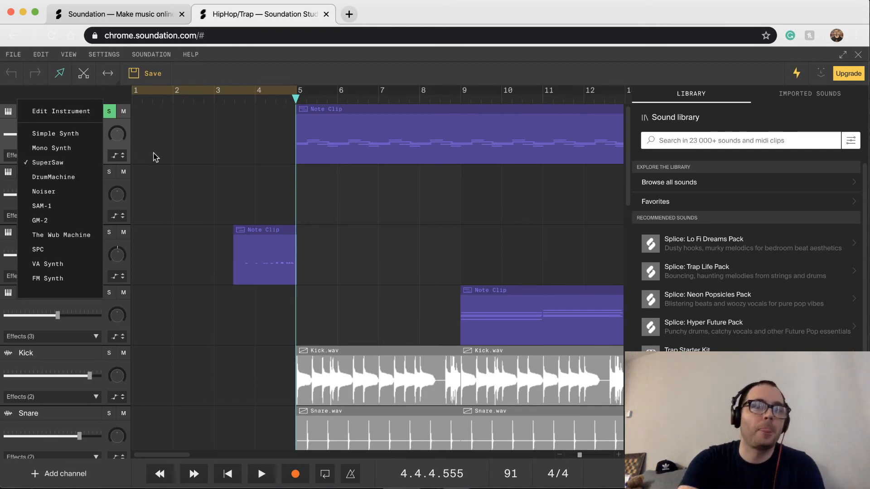
click(155, 158)
click(97, 157)
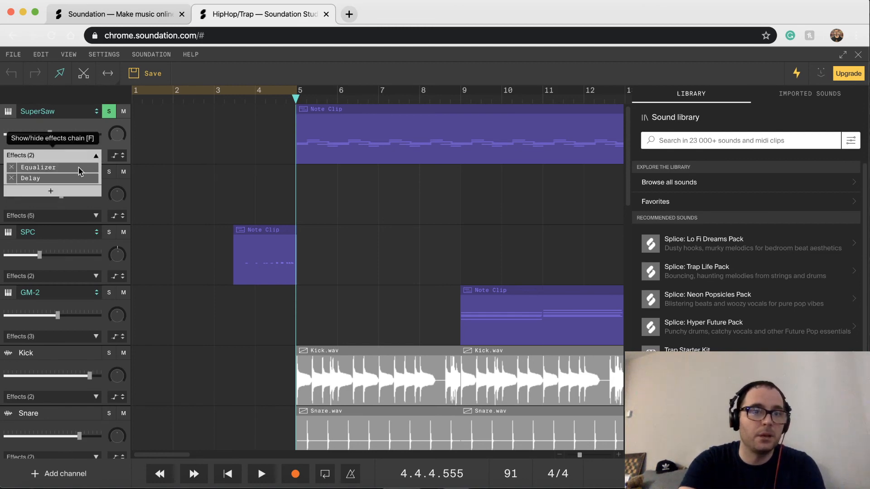
- Remove the Equalizer from the SuperSaw effects chain and undo the removal
click(11, 168)
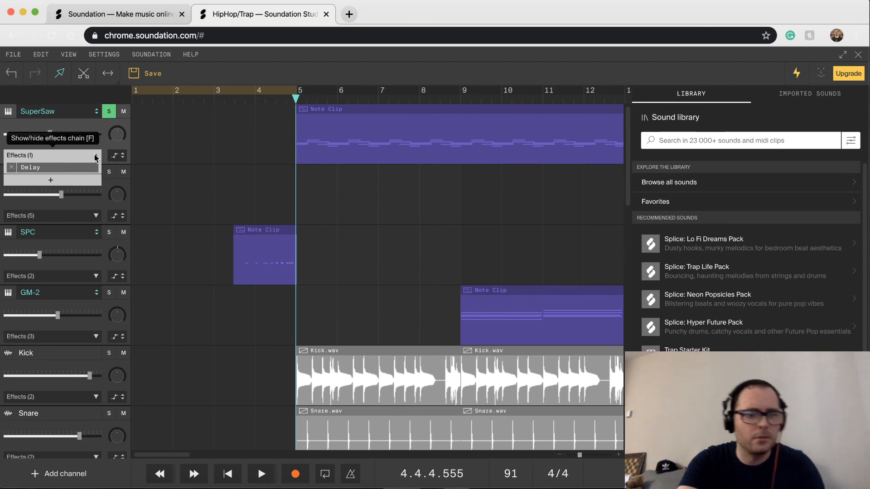
key(super+z)
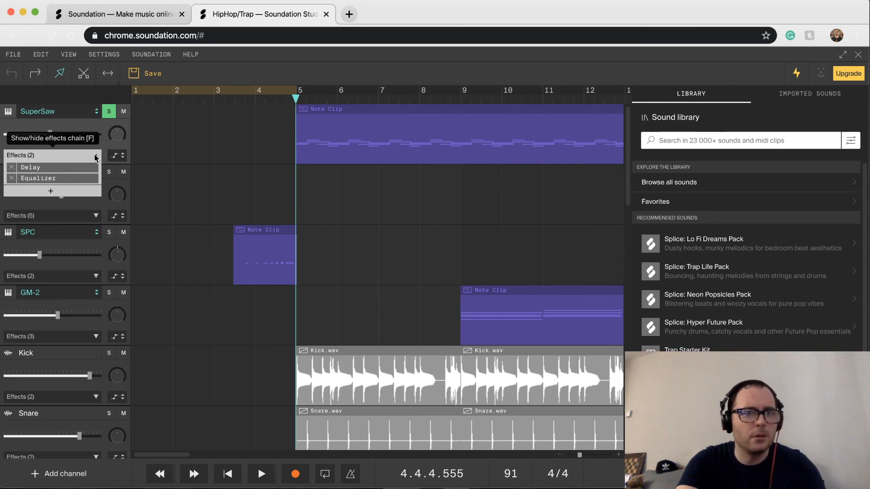
- Open the SuperSaw channel's Equalizer and Delay settings and move Delay below Equalizer in the effects chain
click(61, 179)
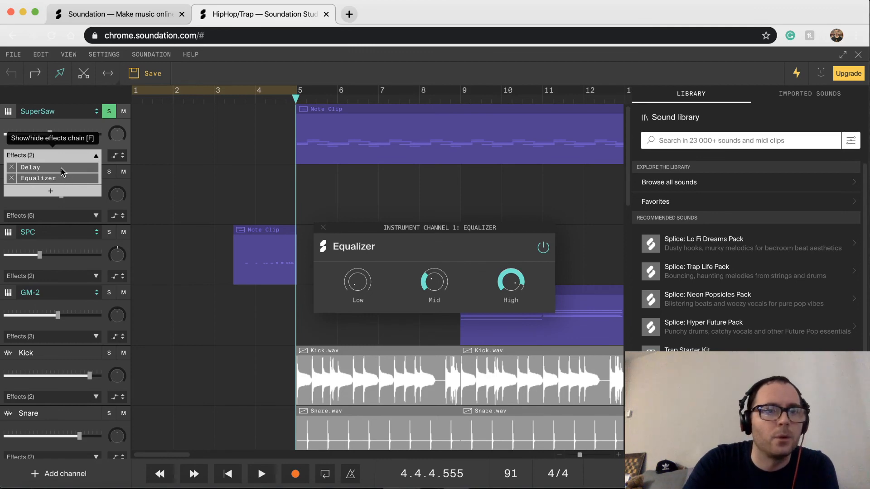
click(61, 167)
drag(61, 167, 58, 180)
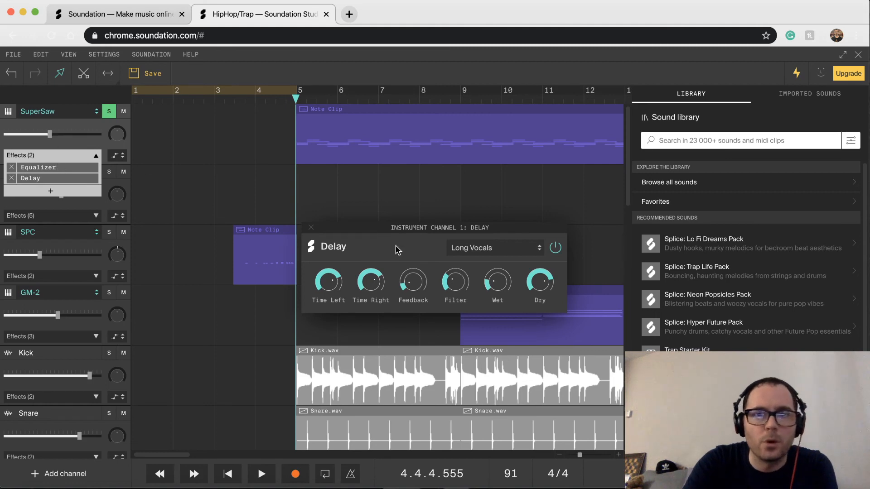
- Arrange the SuperSaw effect windows so the Equalizer sits directly above the Delay without overlapping
drag(382, 228, 372, 320)
drag(393, 227, 383, 205)
drag(400, 317, 399, 301)
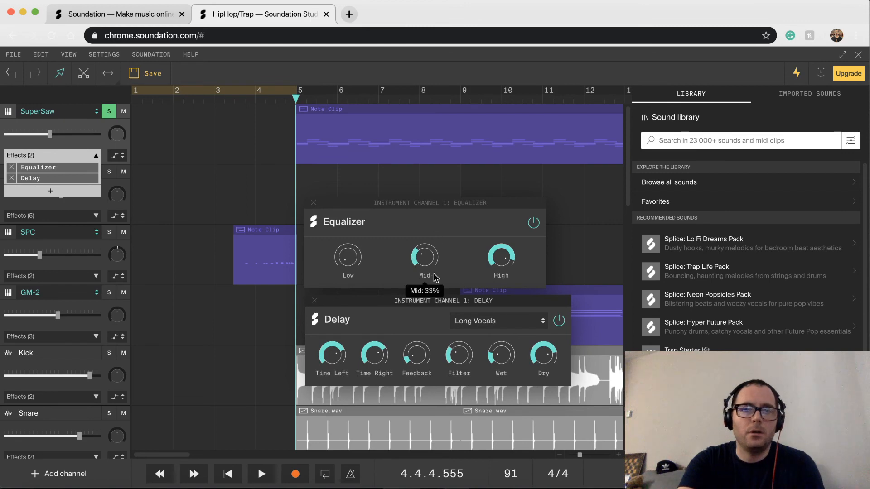
drag(429, 302, 426, 301)
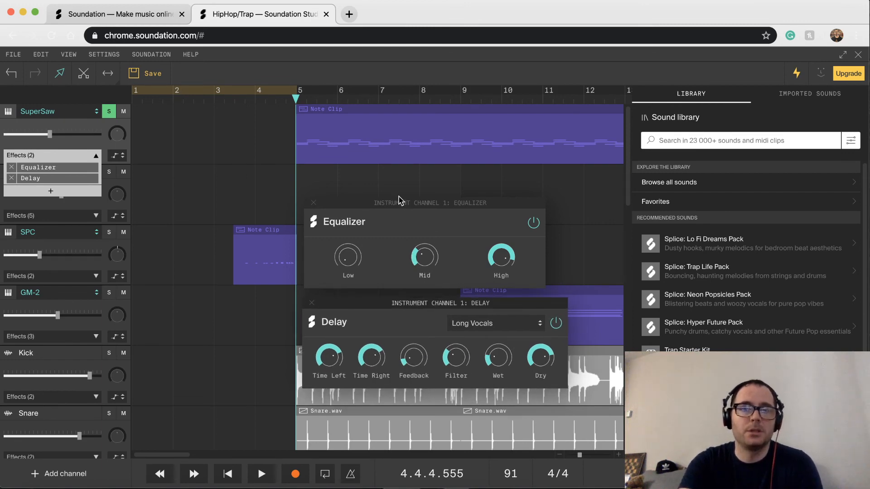
drag(377, 201, 377, 206)
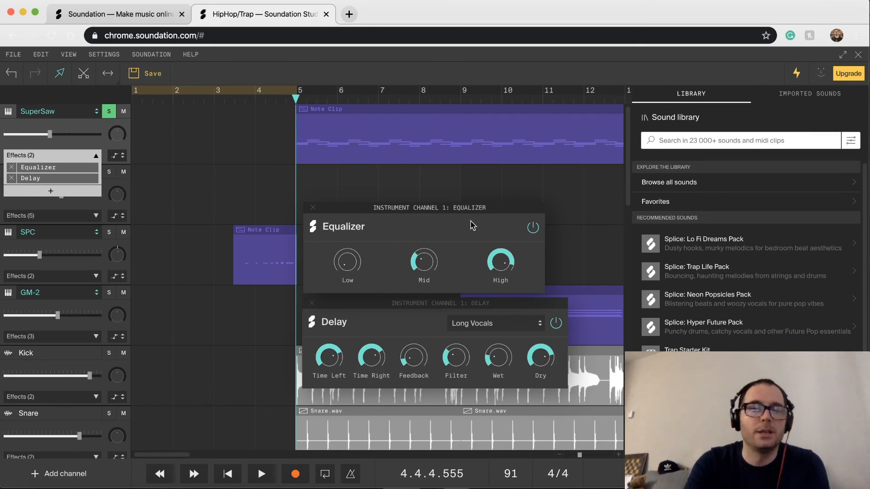
- Play the SuperSaw clip briefly with its effects active, and switch off both the Equalizer and the Delay
key(space)
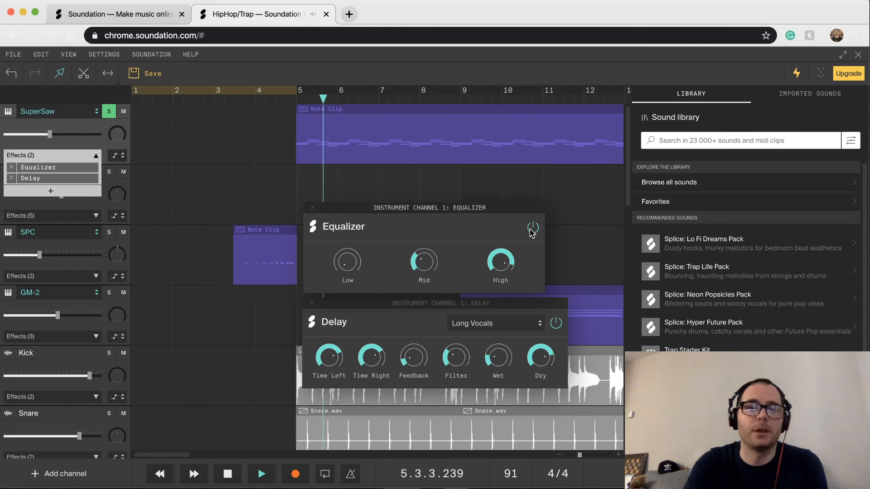
key(space)
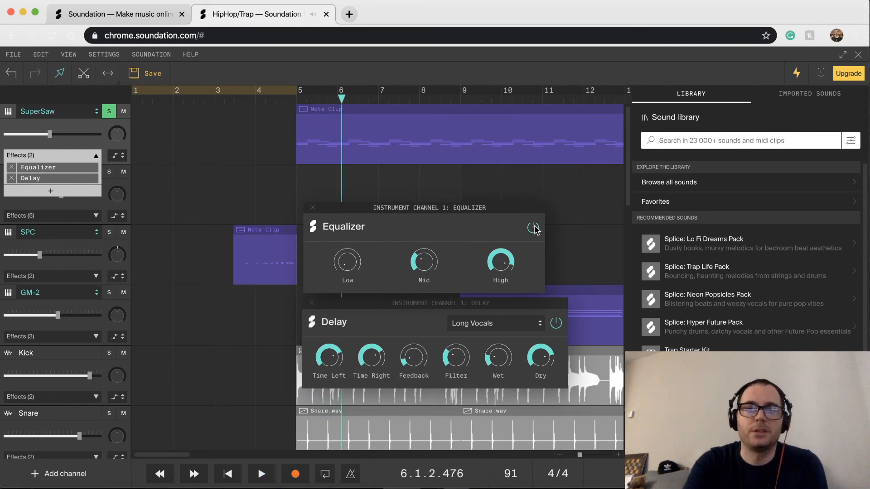
click(534, 227)
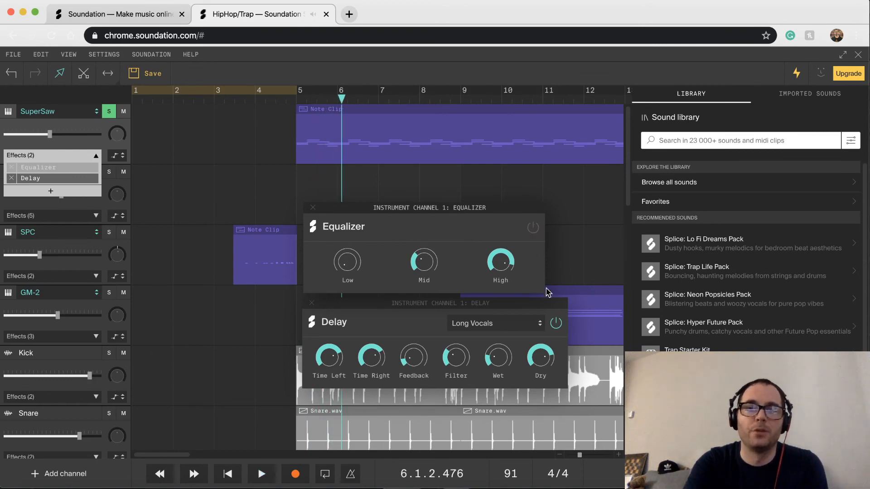
click(556, 323)
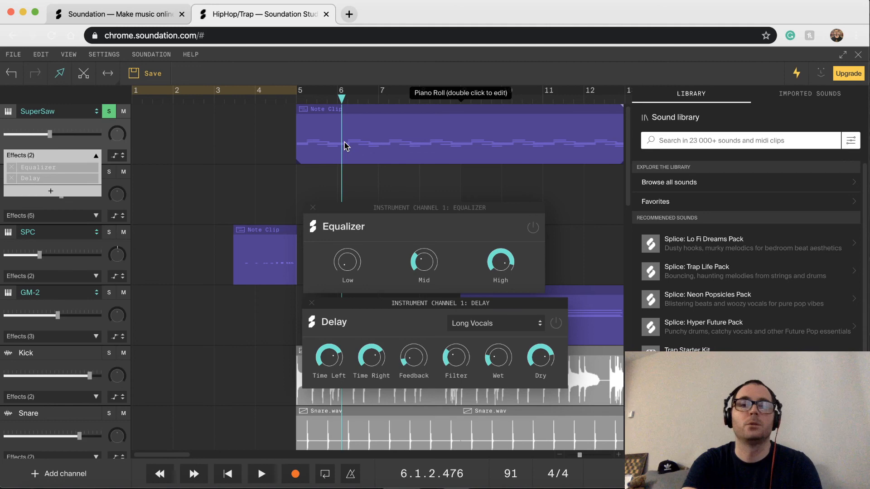
- Listen to the soloed SuperSaw clip with both effects bypassed, and stop playback
key(space)
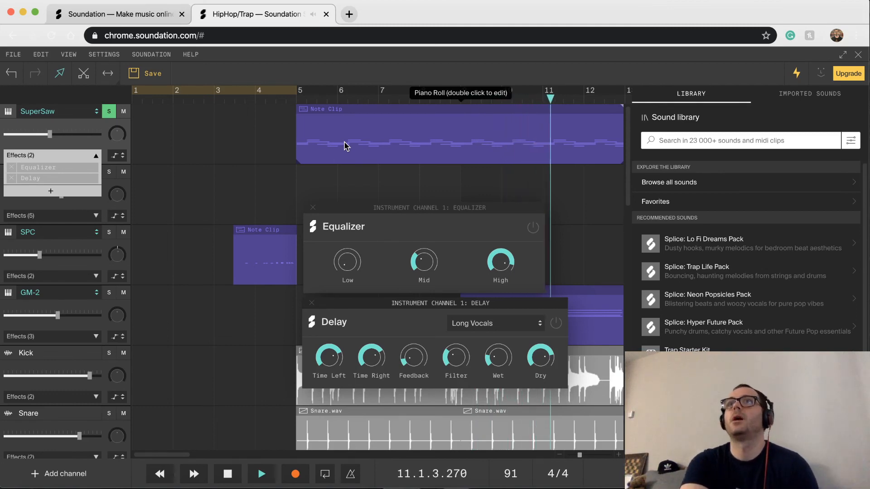
key(space)
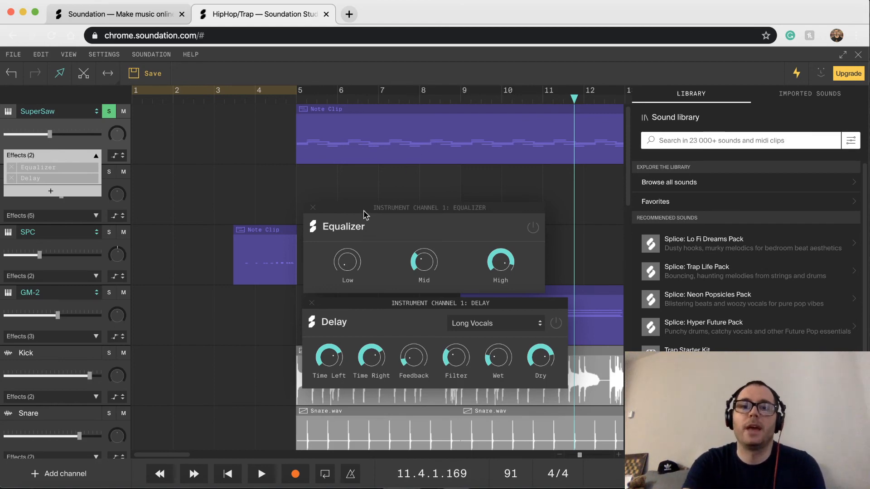
key(space)
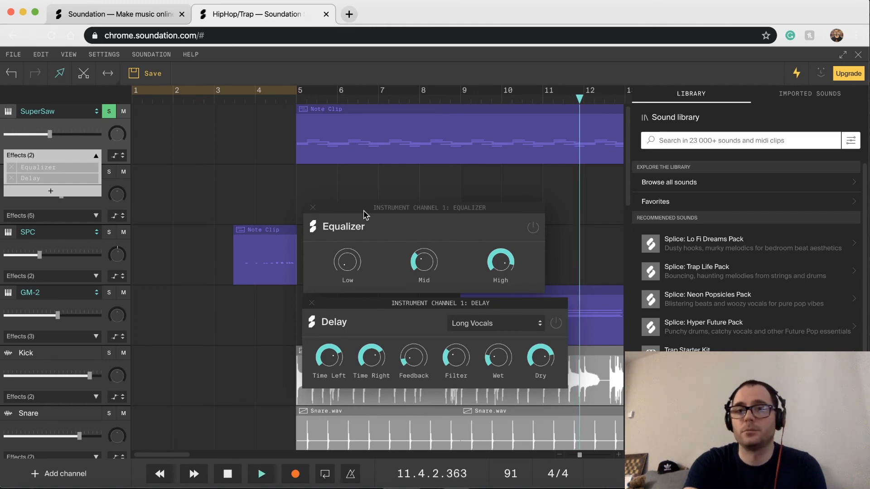
key(space)
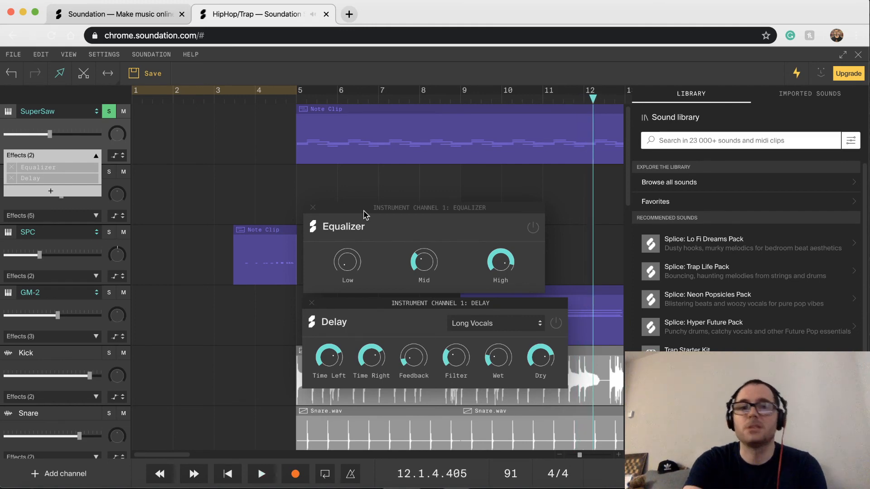
- Switch the SuperSaw Equalizer on and play the clip briefly with only that effect active
click(535, 230)
key(space)
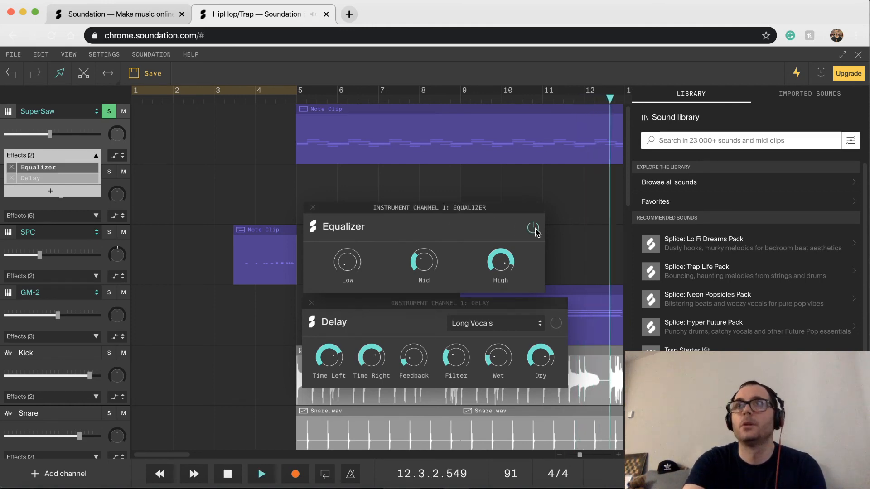
key(space)
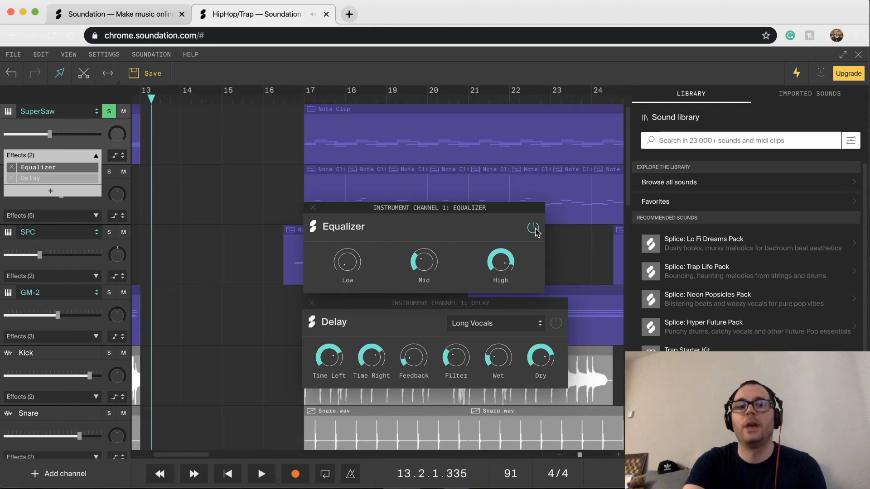
- Stay on the studio page, return the playhead to bar 5 and listen to SuperSaw with only the Equalizer active
scroll(534, 230, left, 5)
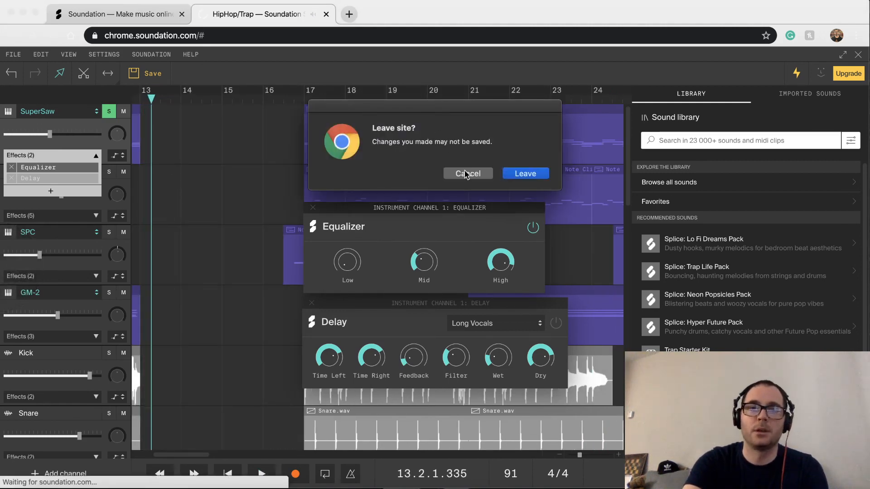
click(467, 173)
scroll(213, 185, left, 5)
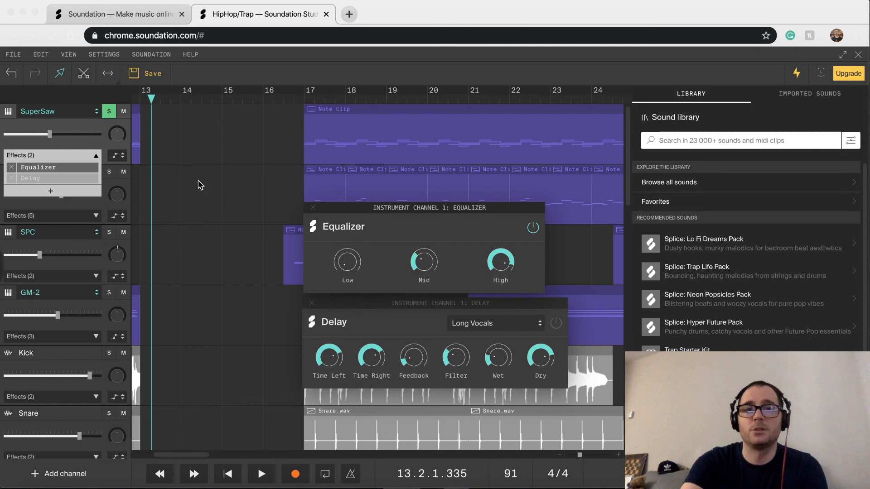
scroll(231, 175, left, 10)
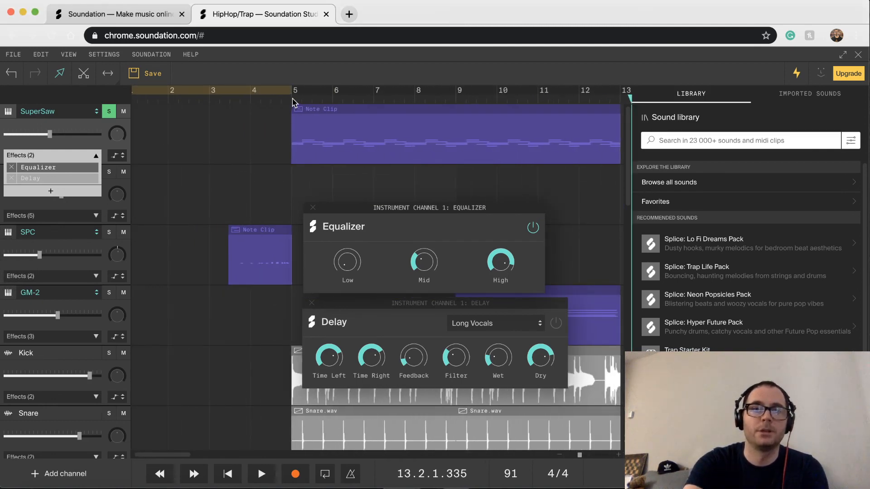
click(293, 98)
key(space)
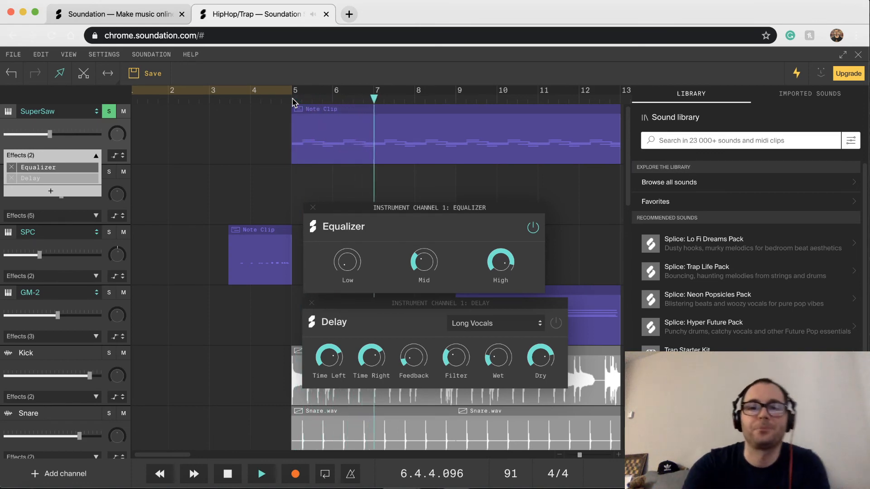
key(space)
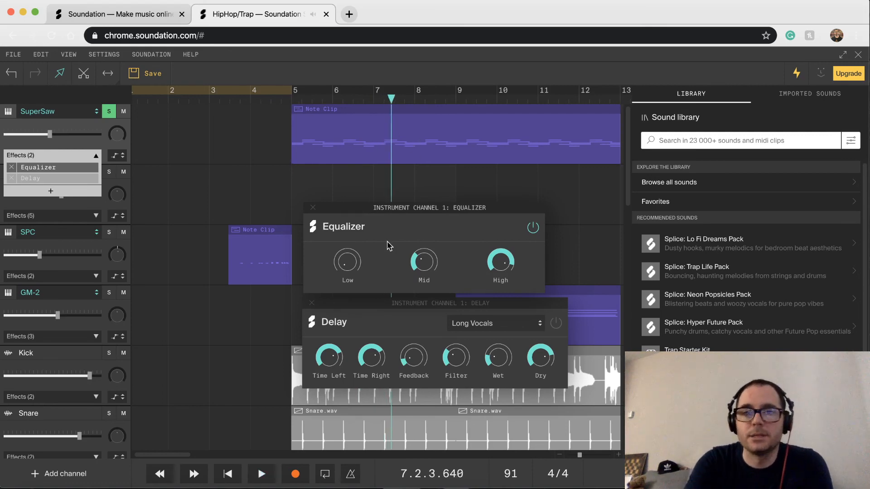
- Audition the SuperSaw clip with the Equalizer's Low at 100%, and return Low to 0%
mouse_move(350, 265)
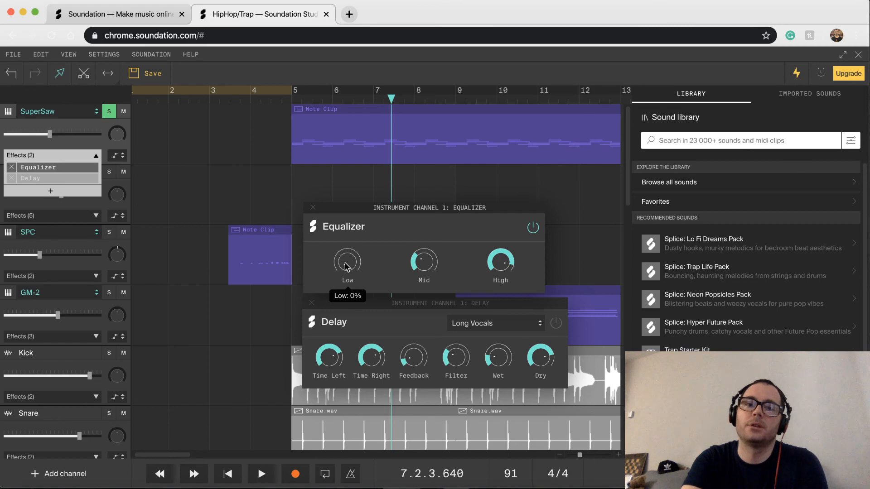
drag(345, 263, 333, 127)
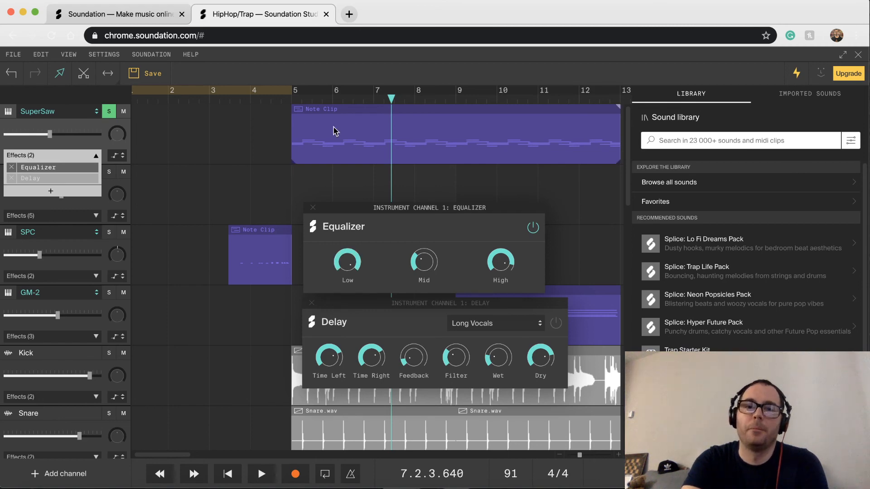
key(space)
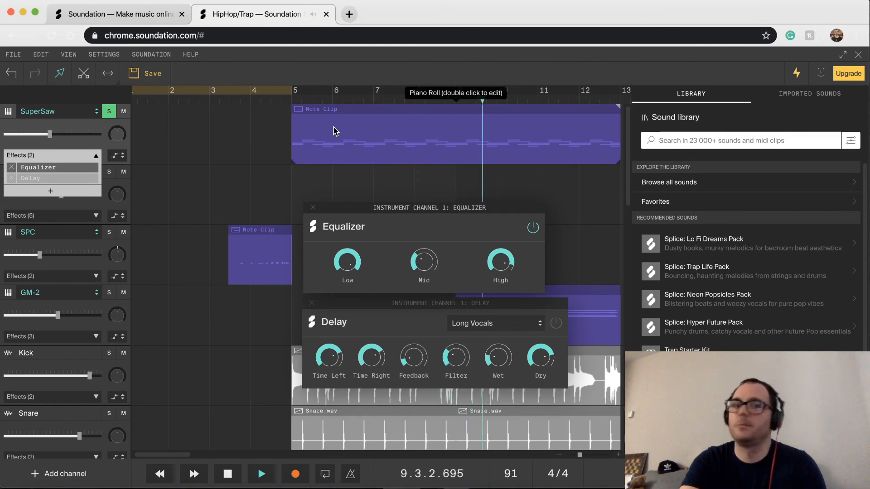
key(space)
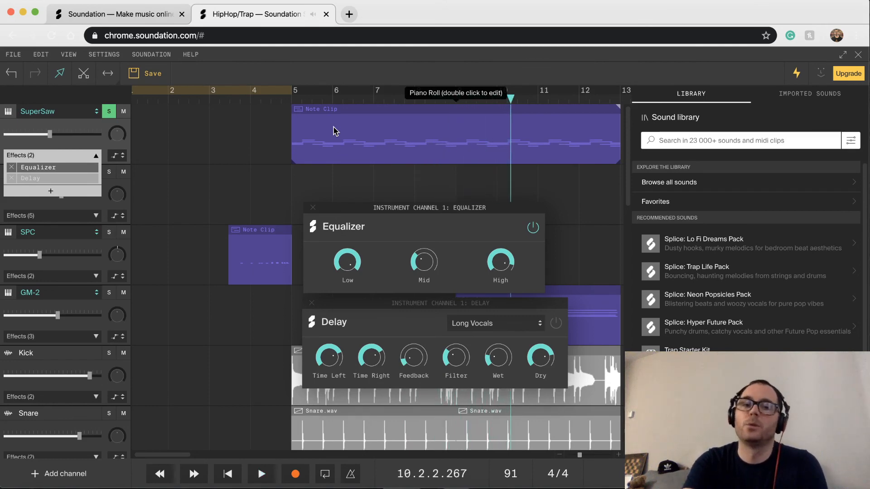
mouse_move(352, 262)
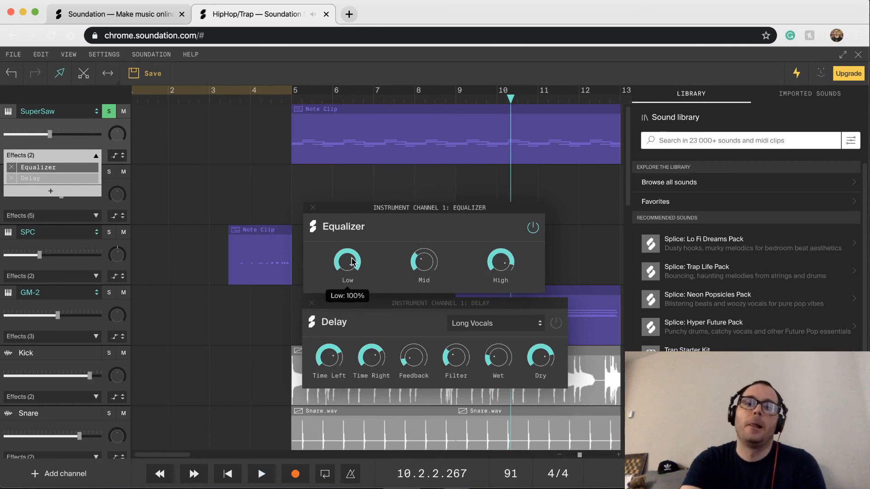
drag(352, 262, 383, 442)
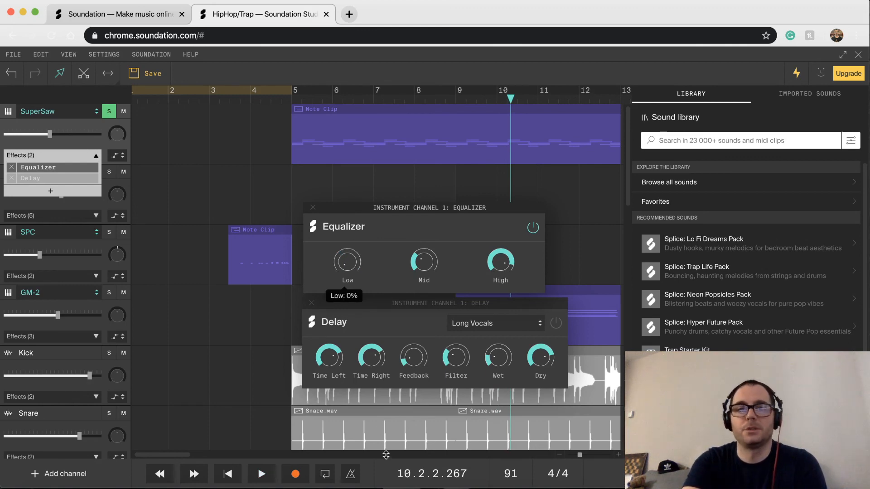
- Raise the Equalizer's Mid level and play the SuperSaw clip to hear the change
mouse_move(428, 267)
drag(428, 263, 422, 220)
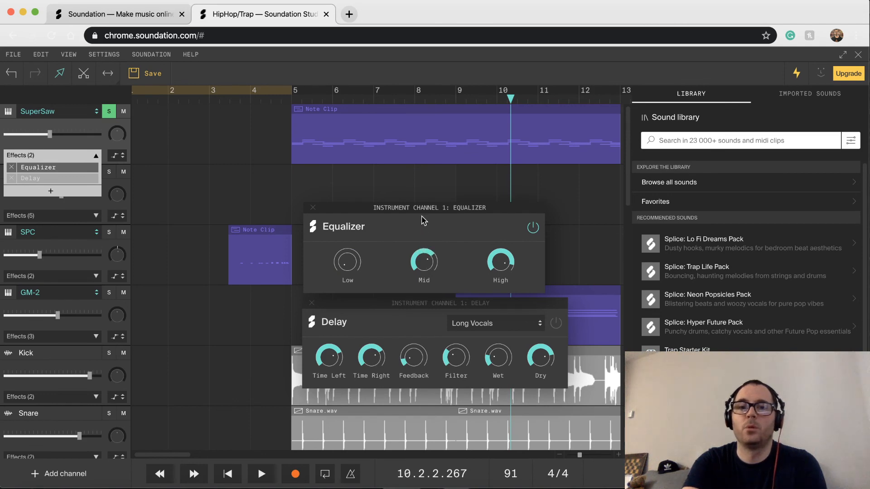
key(space)
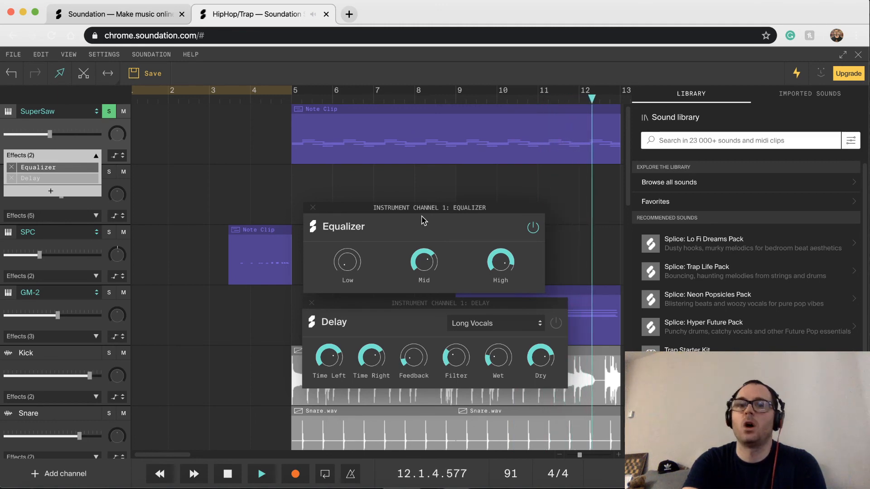
mouse_move(425, 263)
key(space)
- Lower the Equalizer's Mid to about 34% and play the SuperSaw clip briefly
drag(425, 263, 433, 308)
key(space)
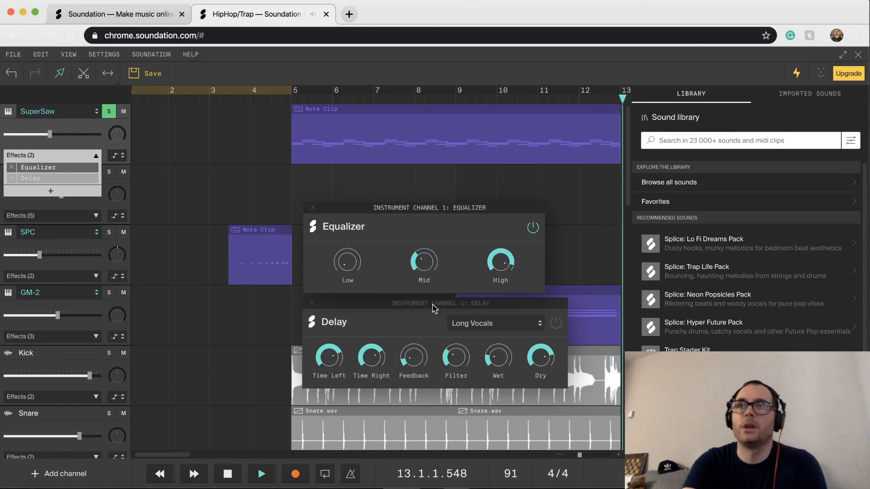
key(space)
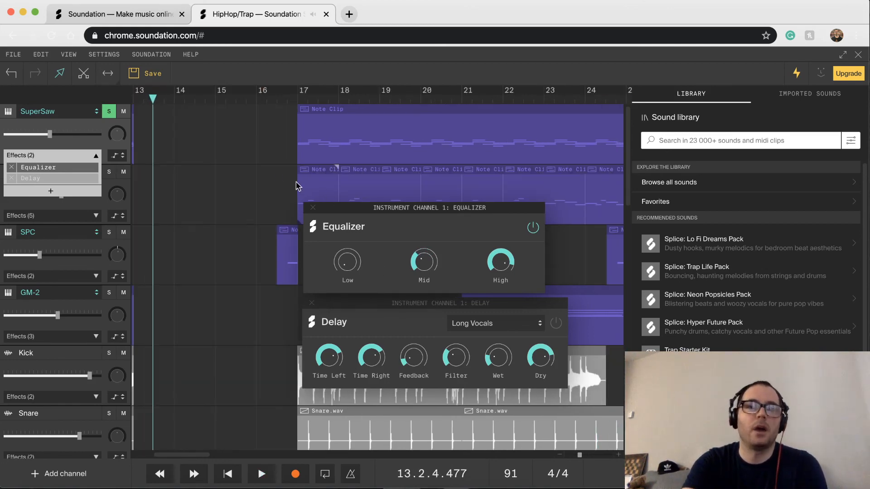
- Return the playhead to bar 5 and play the SuperSaw clip with the Delay switched on alongside the Equalizer
scroll(269, 169, left, 10)
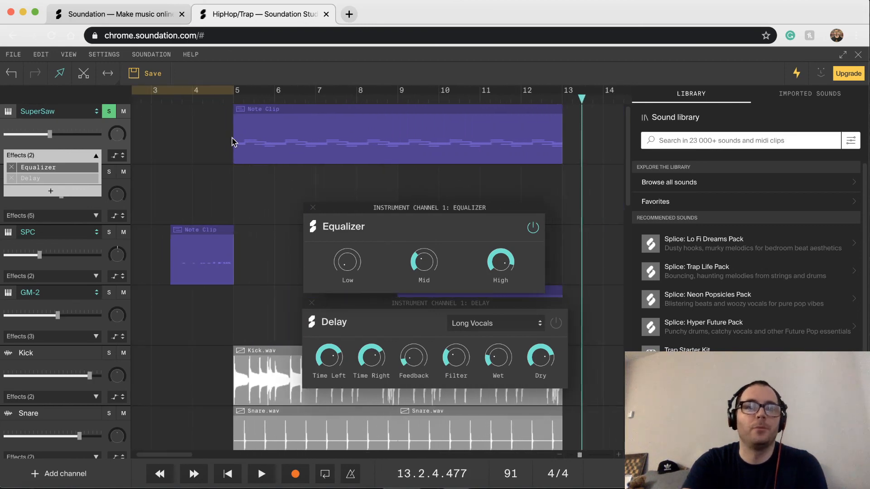
click(234, 98)
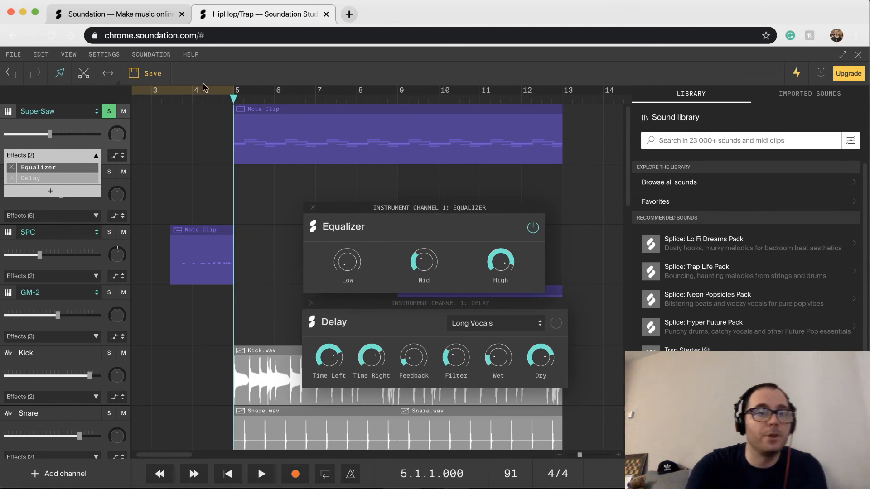
click(59, 181)
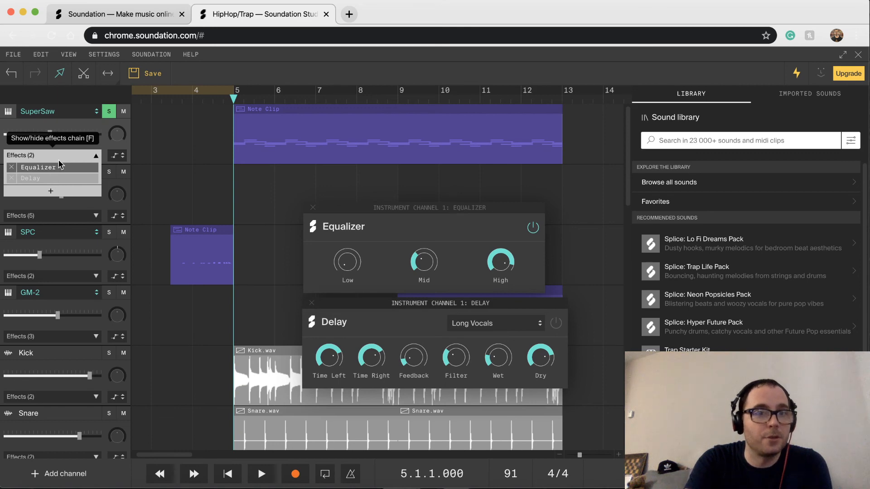
click(60, 168)
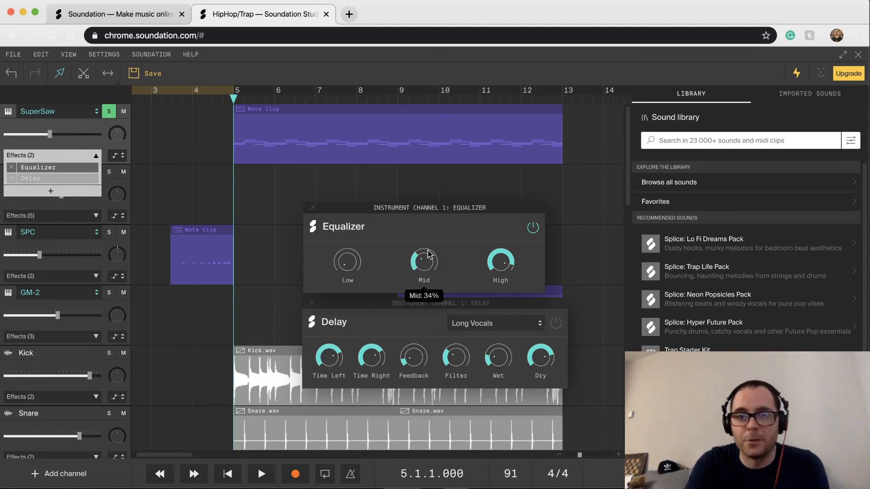
mouse_move(500, 271)
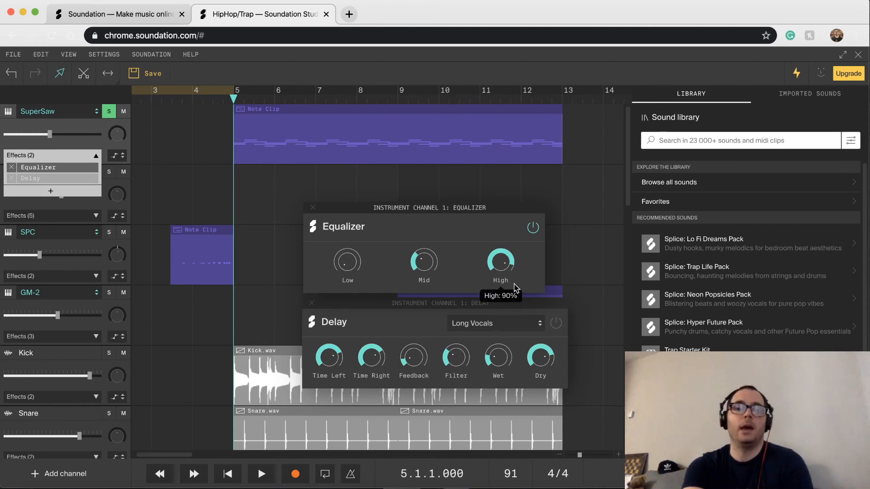
click(556, 323)
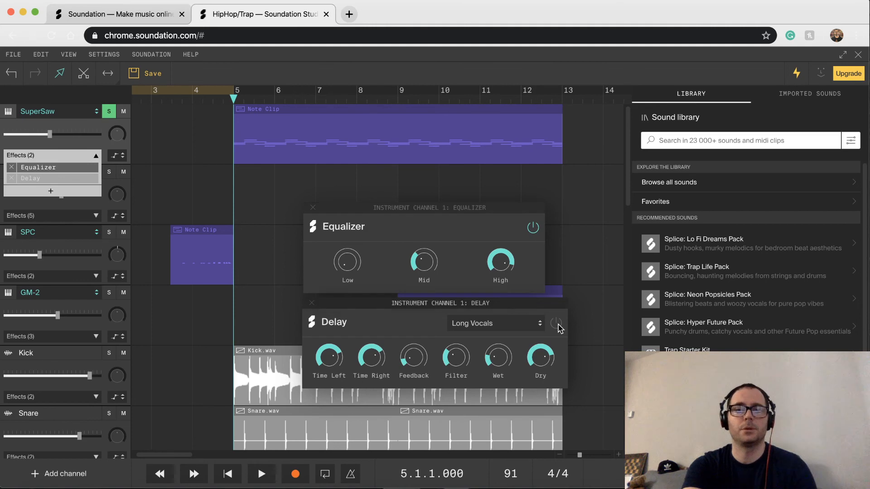
key(space)
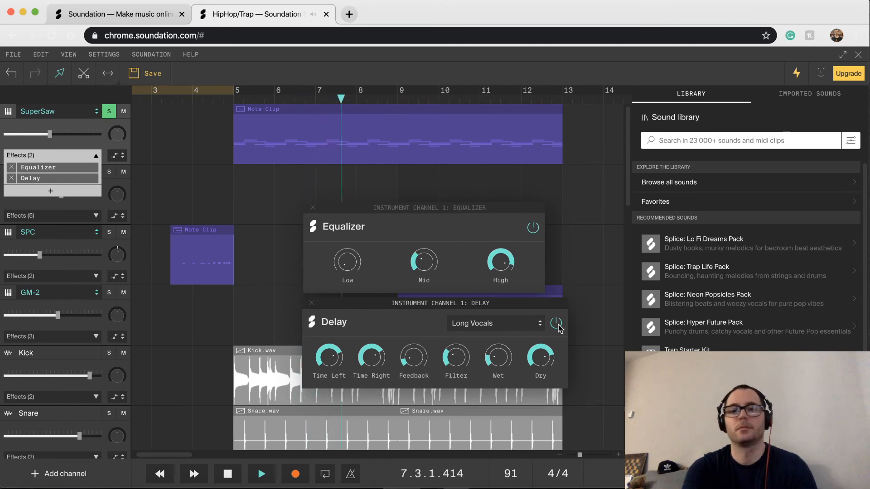
- Load the Short Vocals preset in the Delay effect and play the SuperSaw clip to hear it
key(space)
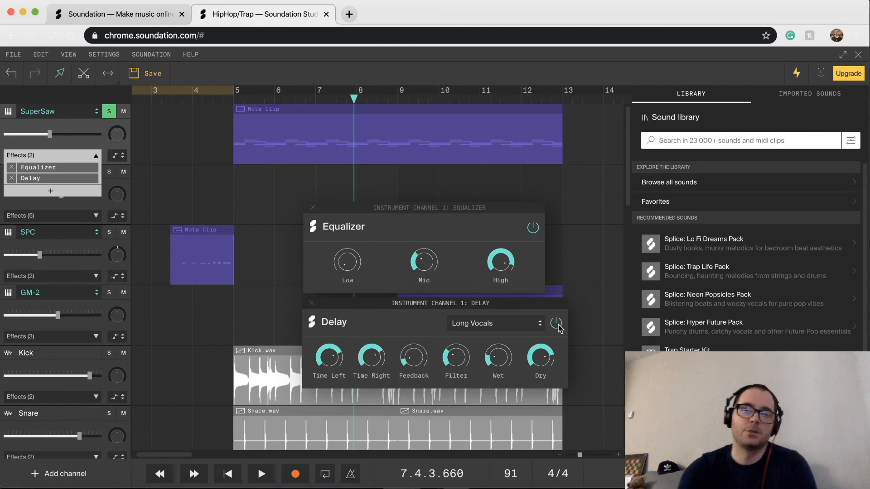
click(534, 328)
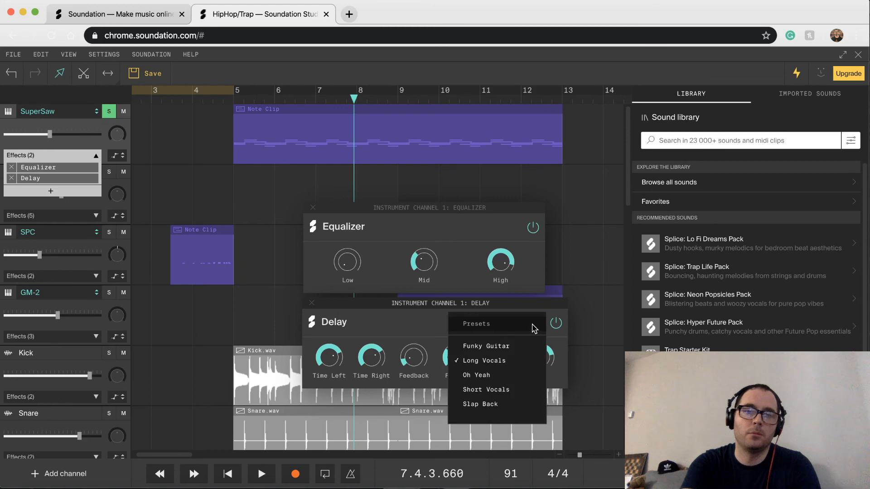
click(531, 389)
key(space)
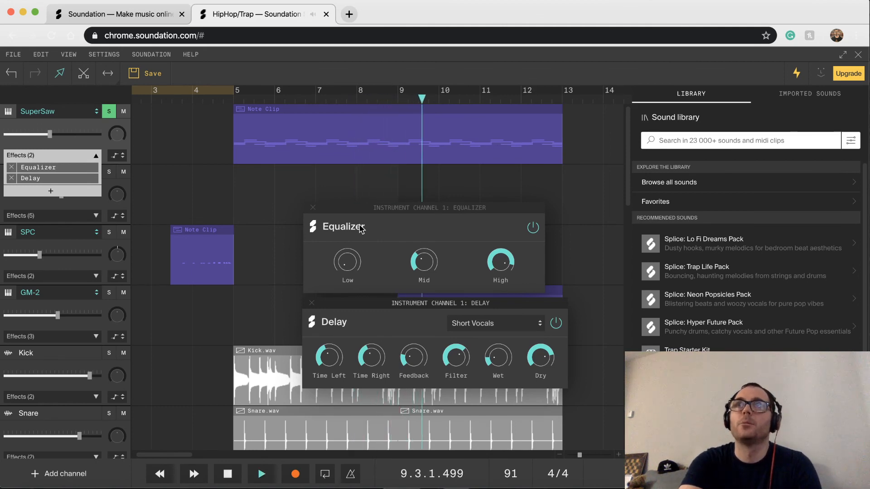
key(space)
- Switch the Delay back to the Long Vocals preset and play the SuperSaw clip through to its end
click(506, 324)
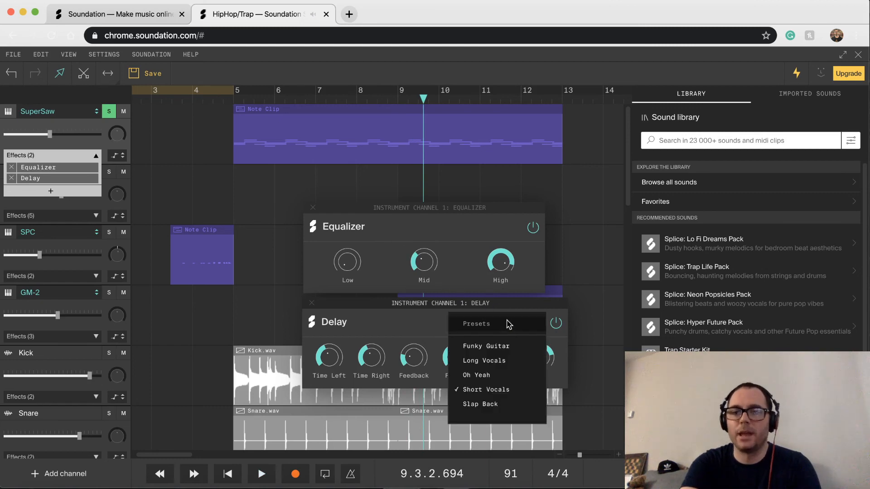
click(515, 361)
key(space)
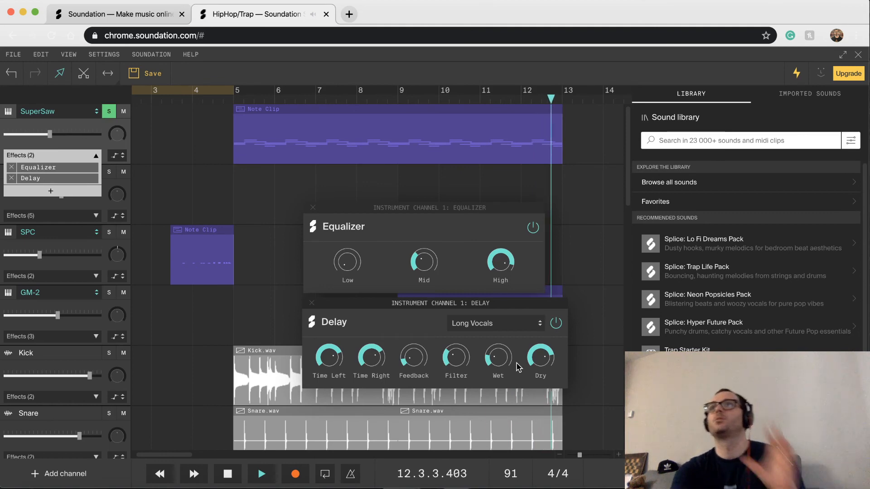
key(space)
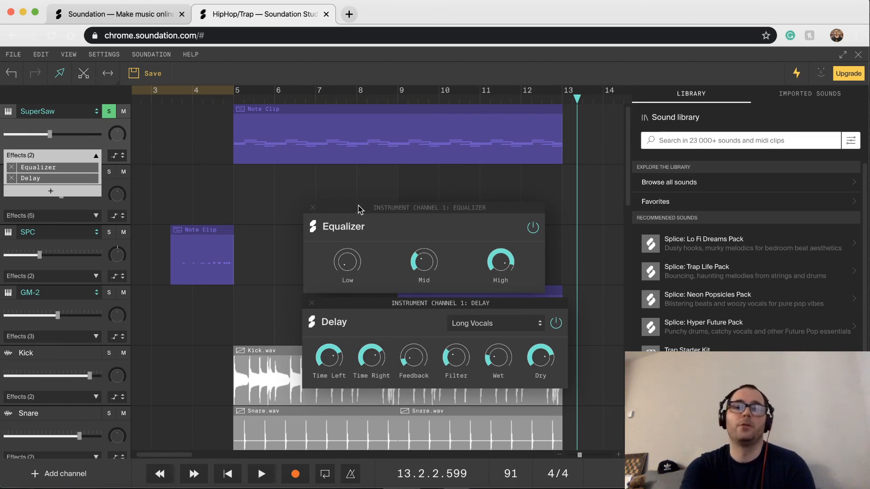
- Play the SuperSaw clip from around bar 5 with the Equalizer bypassed, and switch the Equalizer back on
click(533, 228)
click(255, 95)
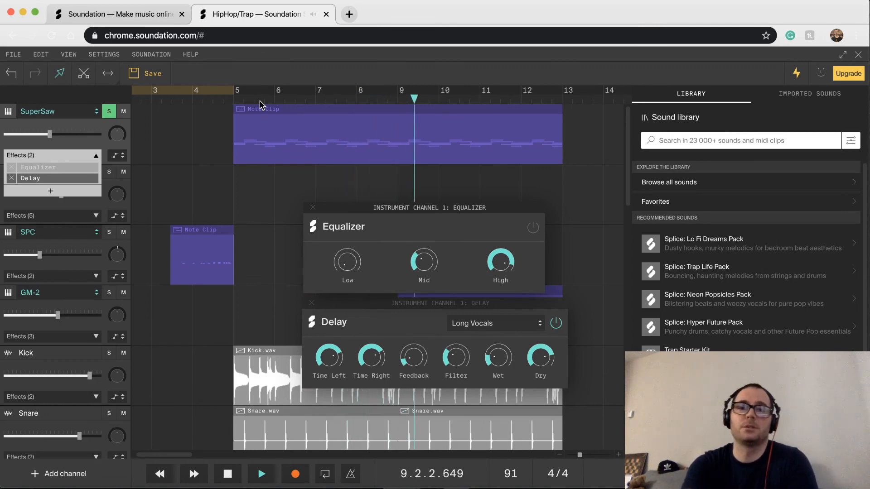
click(533, 227)
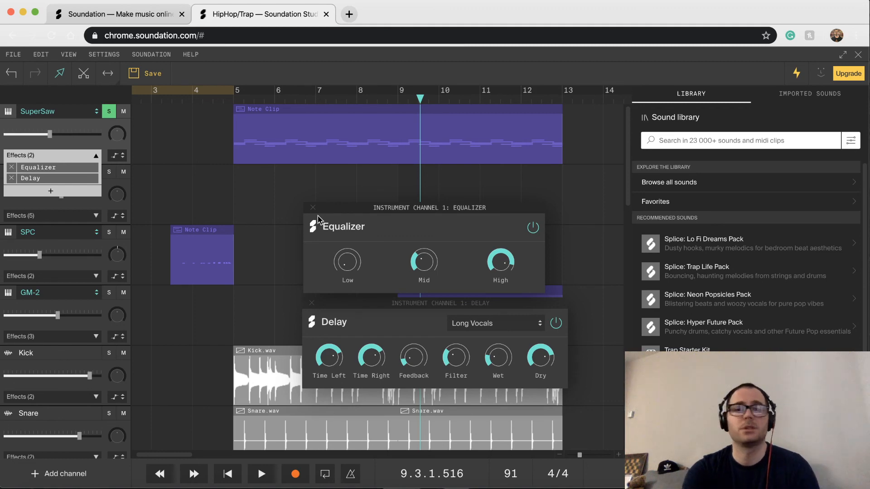
- Take the SuperSaw channel out of solo and close its Equalizer and Delay windows
click(109, 112)
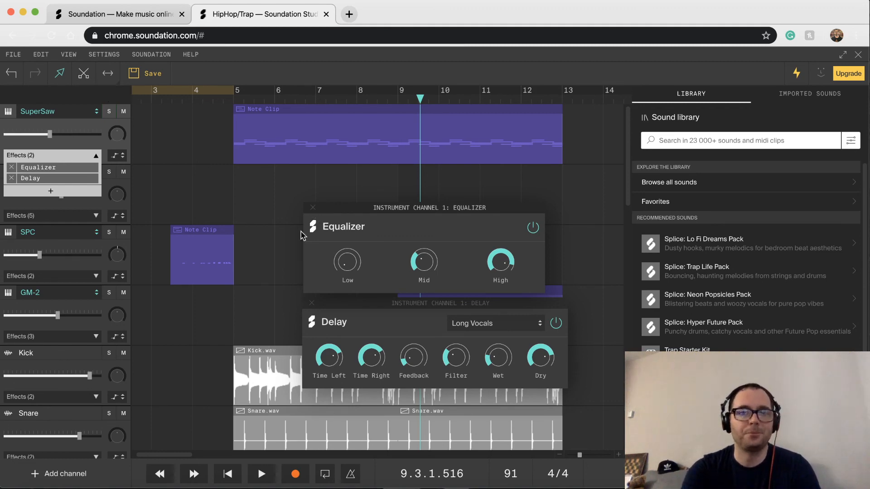
click(313, 207)
click(312, 303)
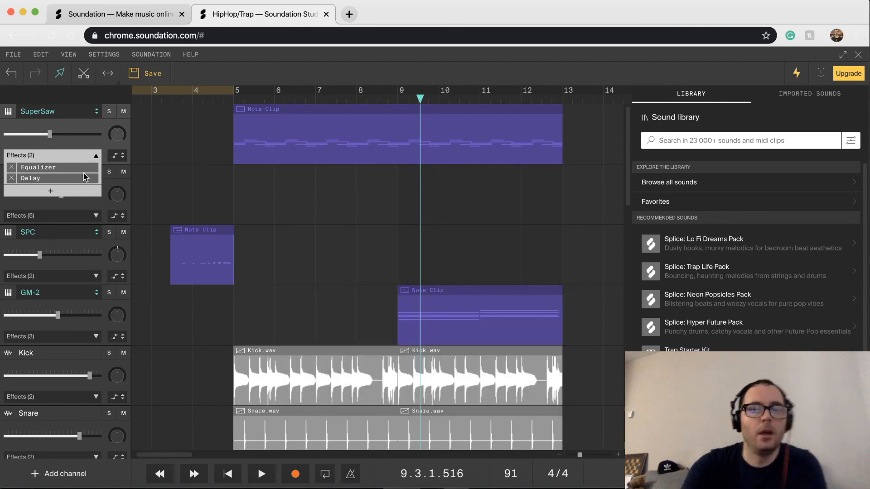
- Play the whole arrangement from the start, and briefly solo the Synths & F/X channel to hear its audio
key(Return)
key(space)
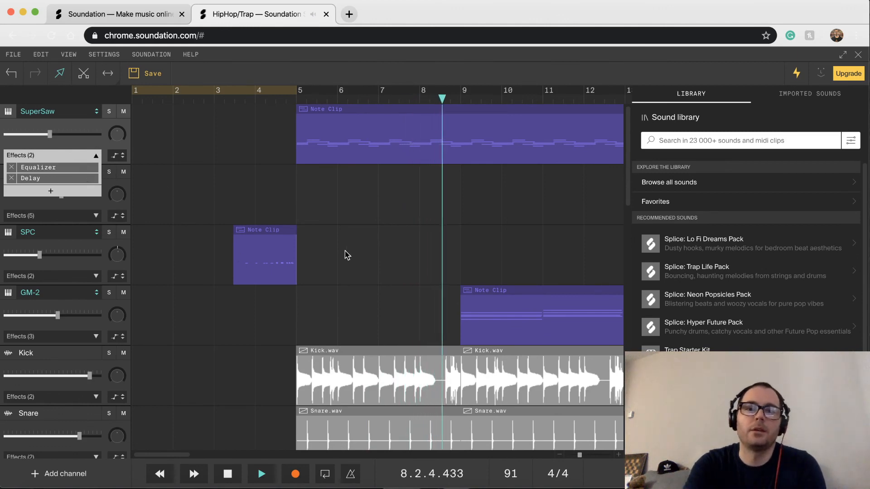
scroll(345, 253, down, 5)
scroll(345, 254, down, 7)
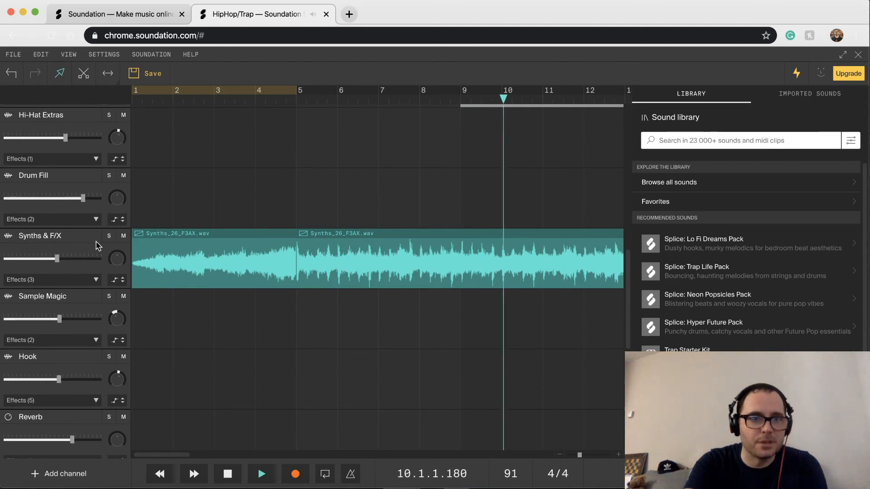
click(109, 236)
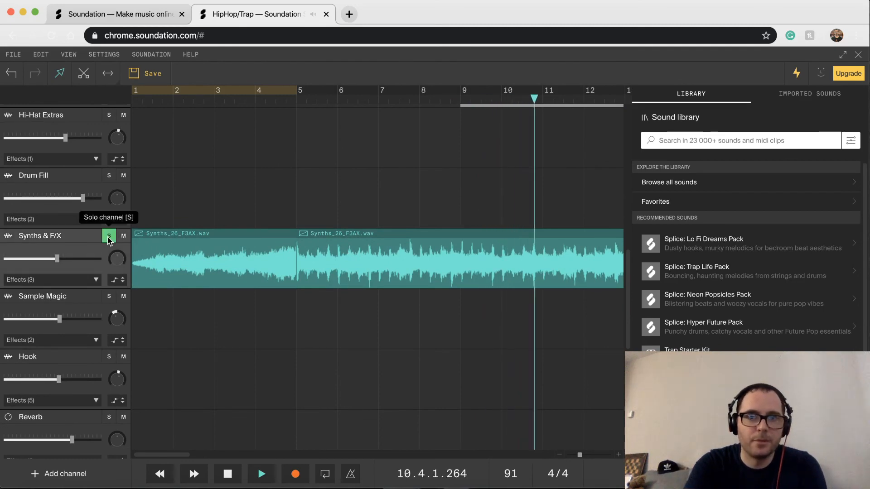
click(109, 236)
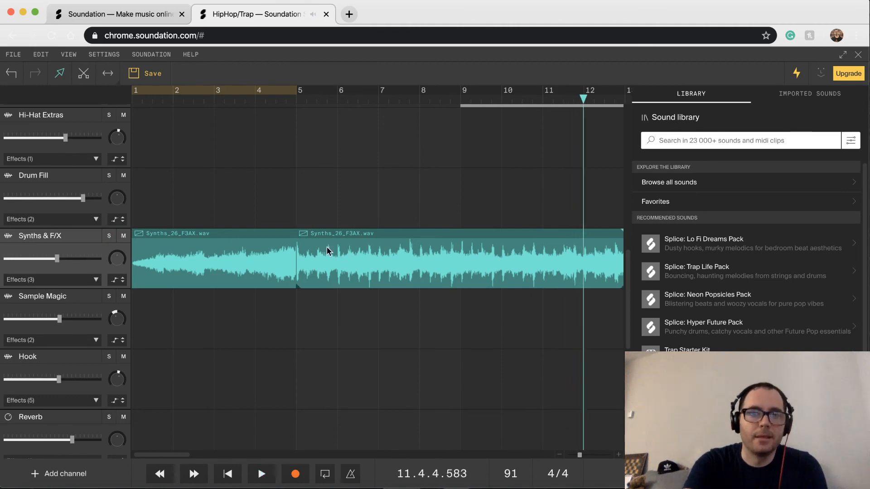
- Place the playhead at bar 5 and raise the Synths & F/X channel's volume to about three quarters of its range
click(298, 100)
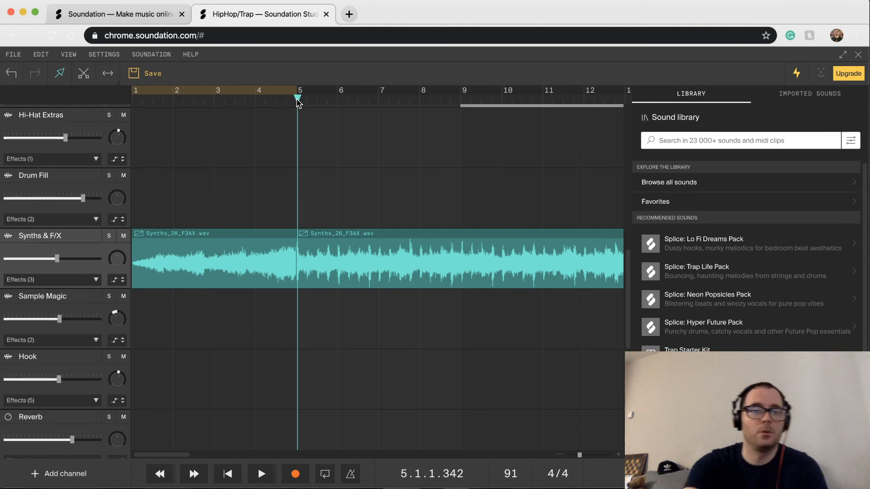
drag(84, 259, 92, 254)
key(super+z)
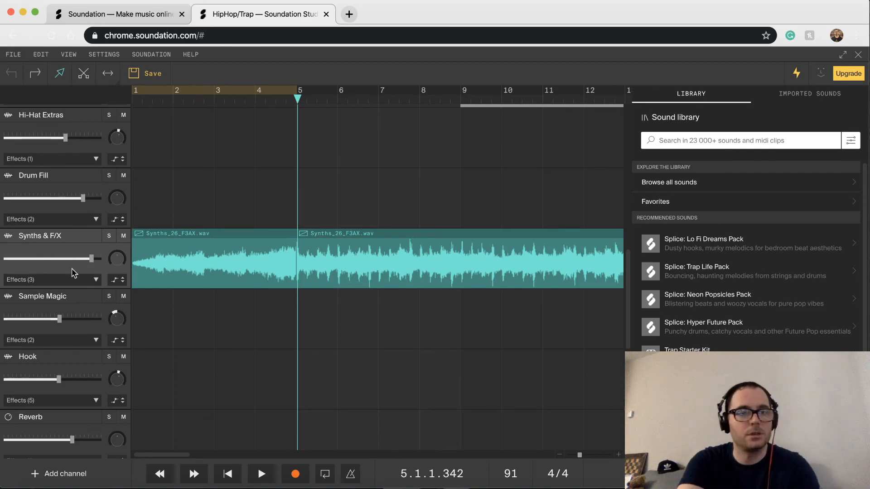
drag(89, 259, 87, 259)
mouse_move(78, 263)
mouse_down()
mouse_move(59, 263)
mouse_move(77, 265)
mouse_up()
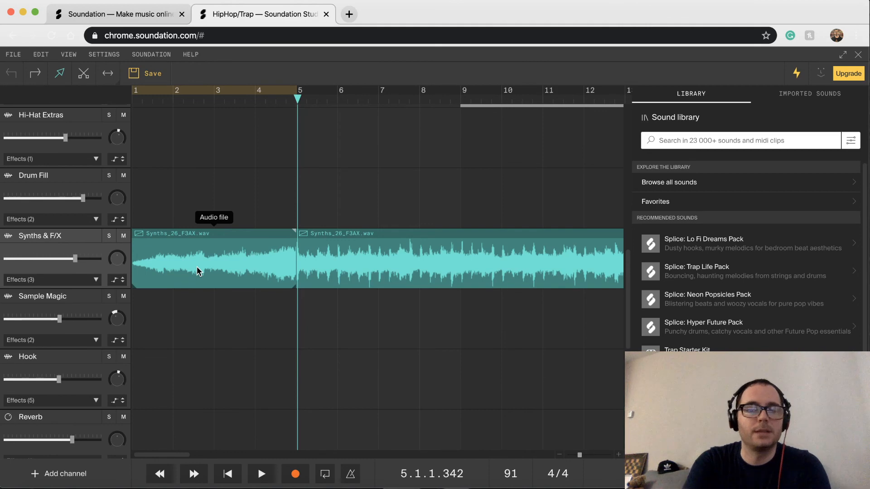
- Solo the Synths & F/X channel and open its Equalizer, Fakie and Compressor effects
click(108, 236)
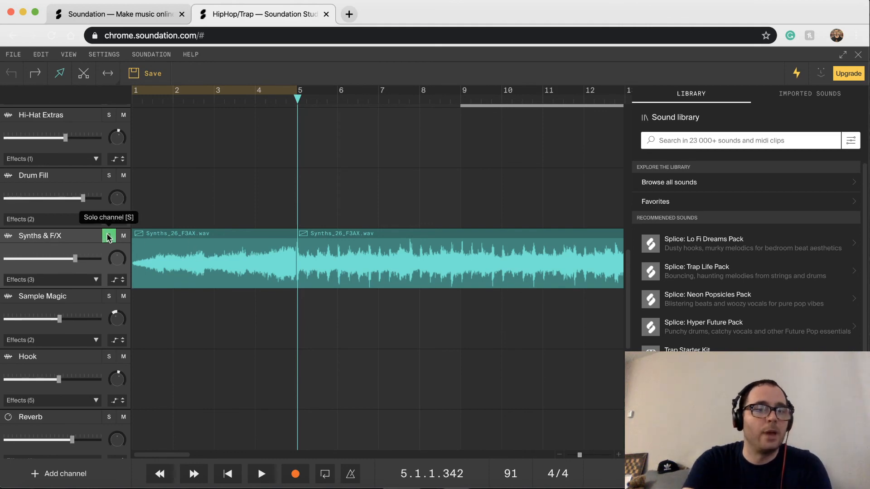
click(96, 280)
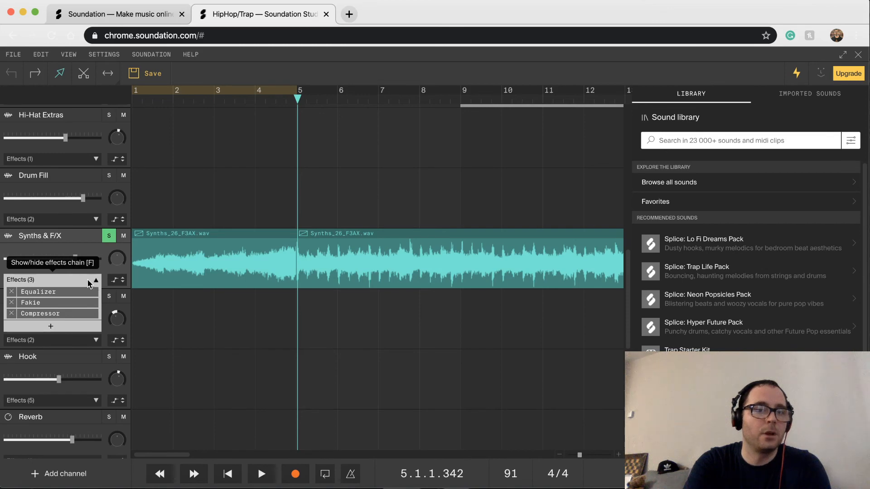
click(57, 293)
click(57, 303)
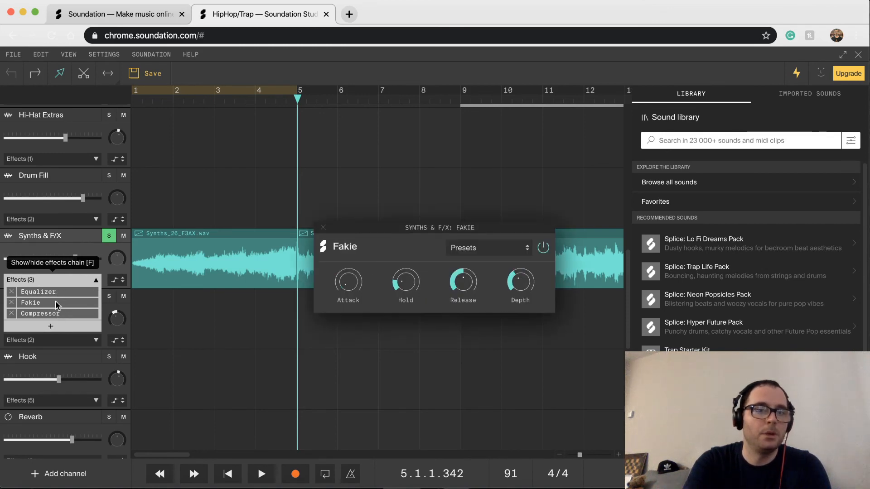
click(58, 314)
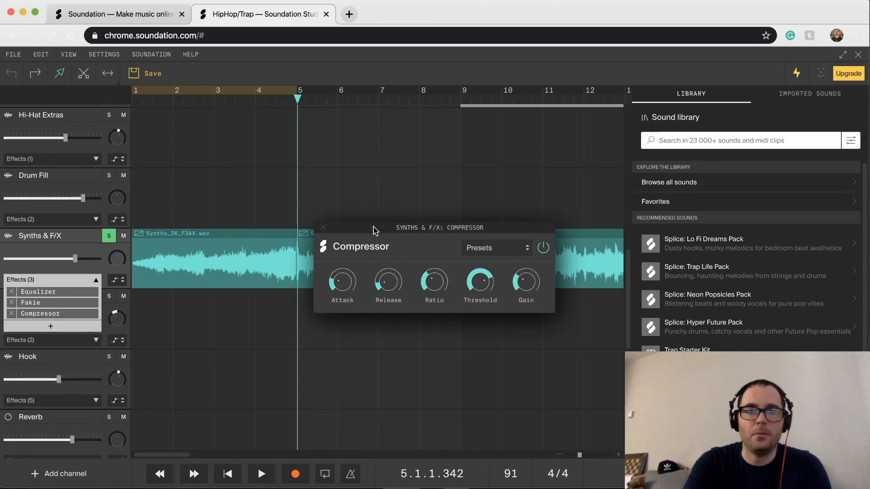
- Arrange the Equalizer, Fakie and Compressor windows without overlap, with the Equalizer above the Synths & F/X clip
drag(373, 230, 370, 389)
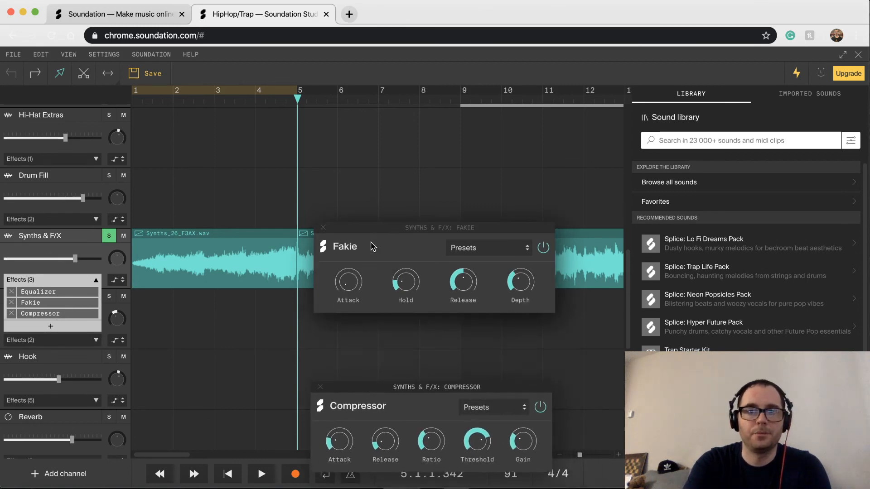
drag(373, 227, 364, 182)
drag(355, 315, 352, 281)
drag(371, 390, 366, 377)
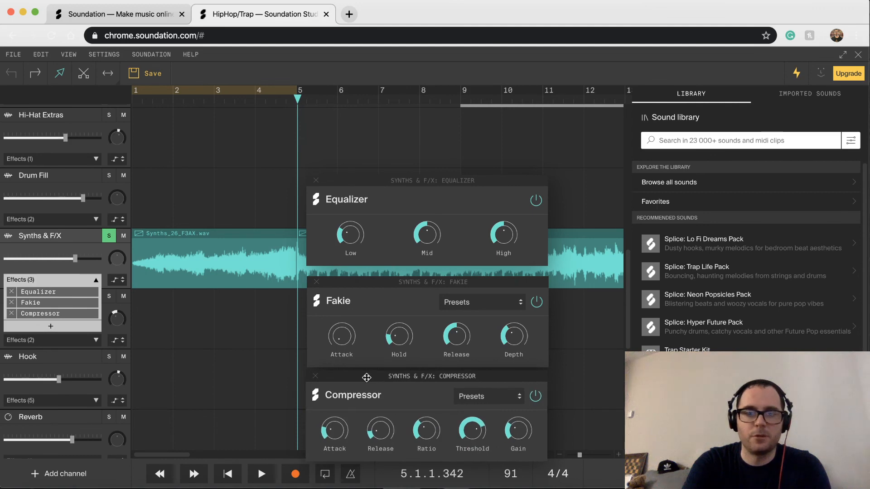
drag(365, 282, 364, 276)
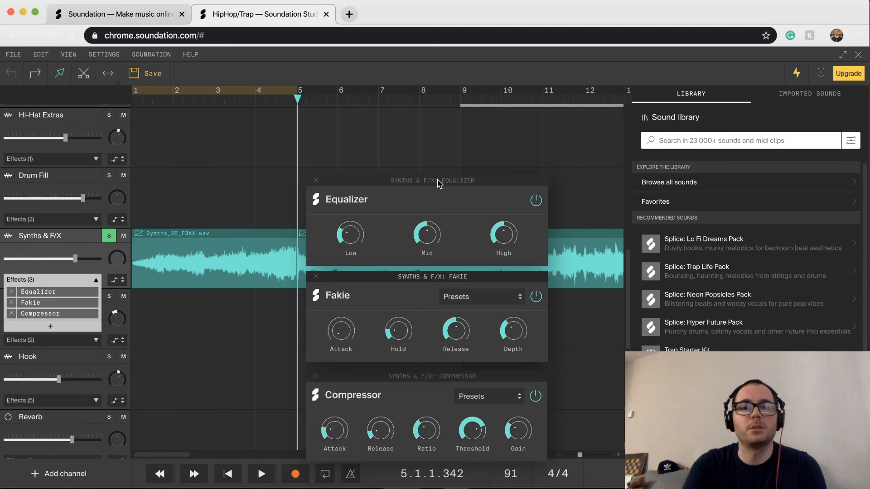
drag(438, 182, 469, 127)
- Play the Synths & F/X clip with all its effects on, and switch off the Equalizer, Fakie and Compressor
mouse_move(378, 184)
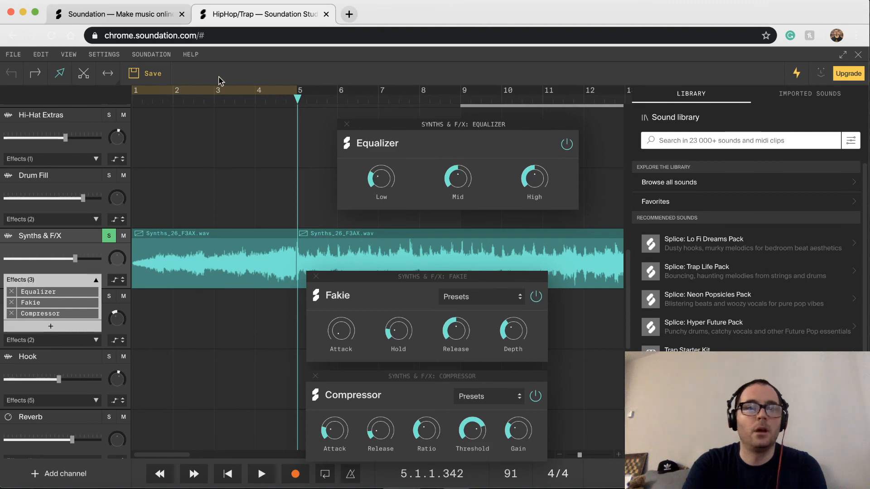
key(space)
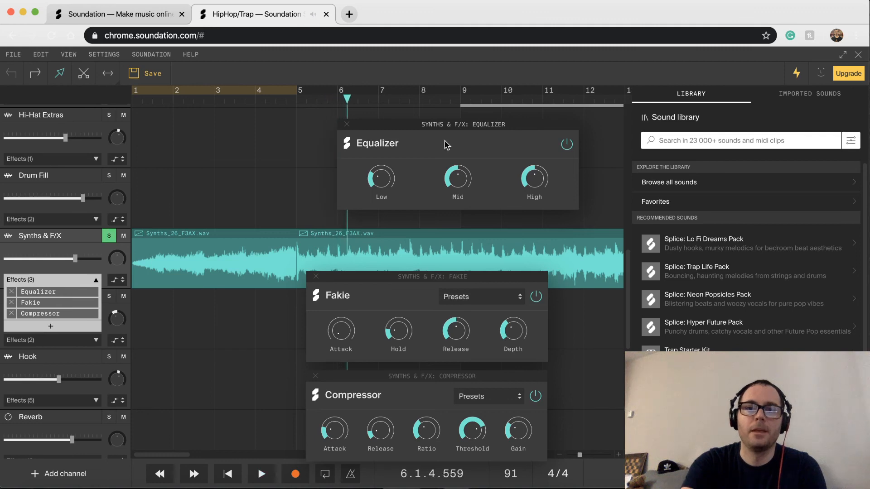
click(565, 144)
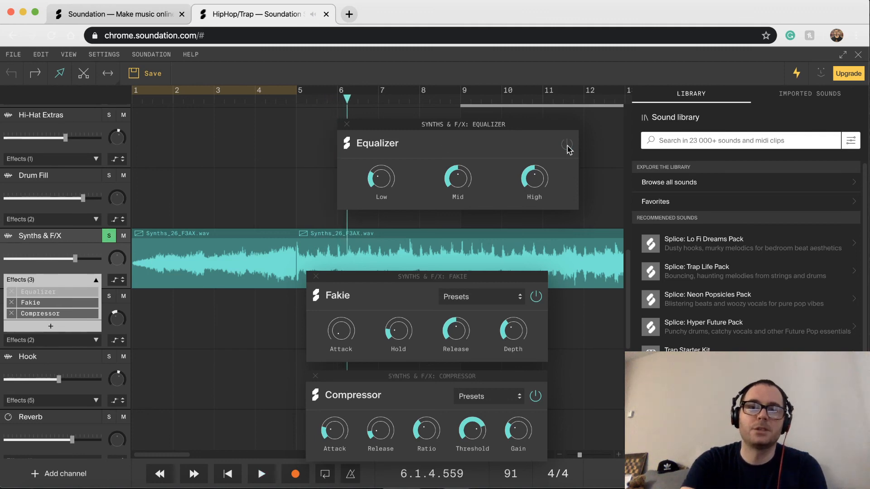
click(536, 297)
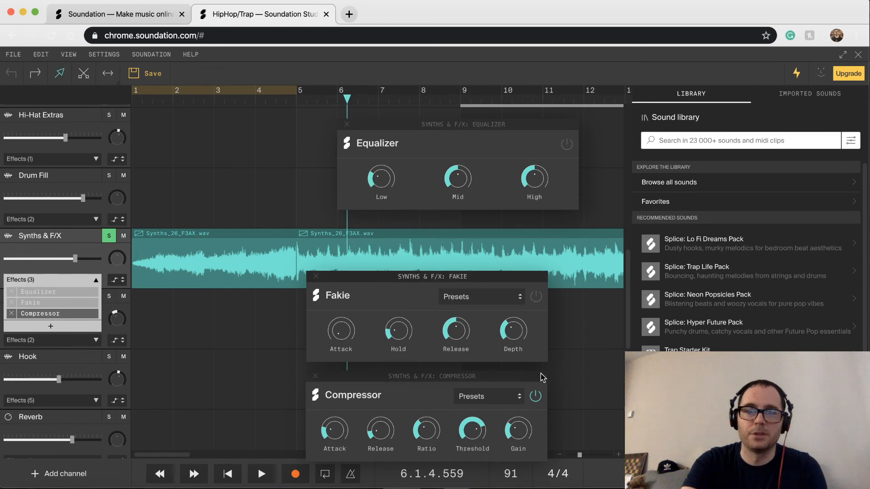
click(536, 397)
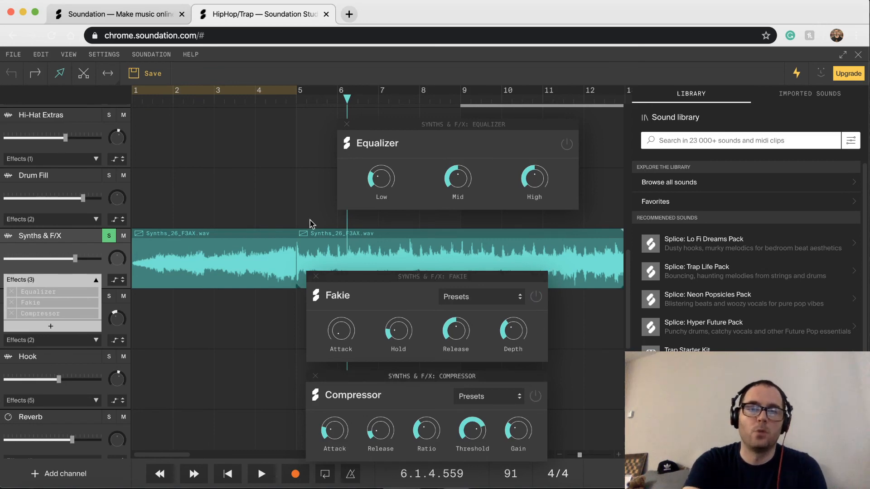
- Play the Synths & F/X clip from bar 5 with all three effects bypassed, and return the playhead to bar 5
click(297, 100)
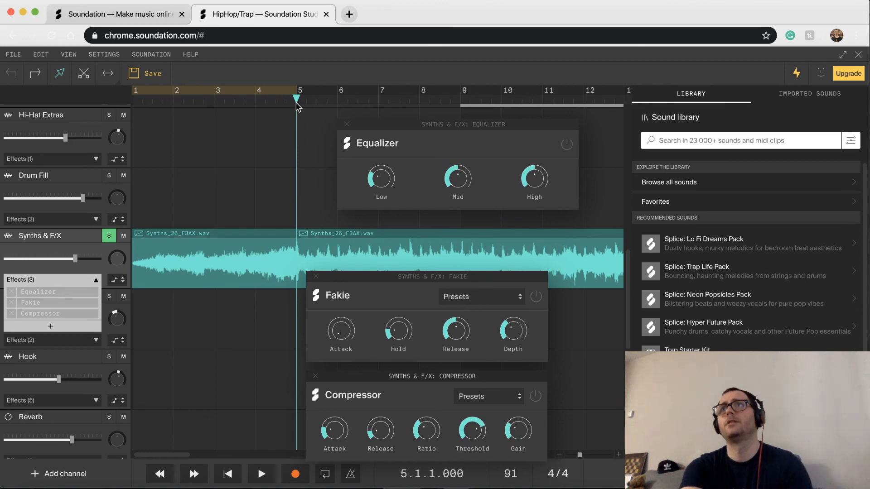
key(space)
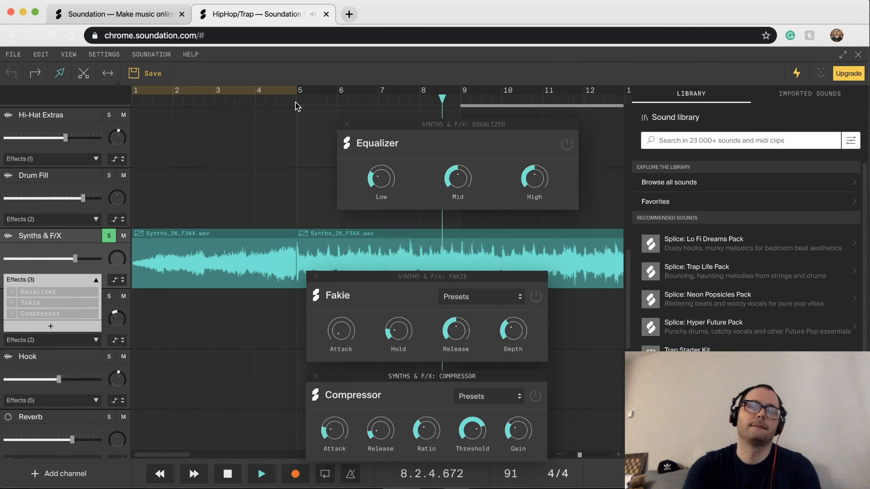
click(296, 105)
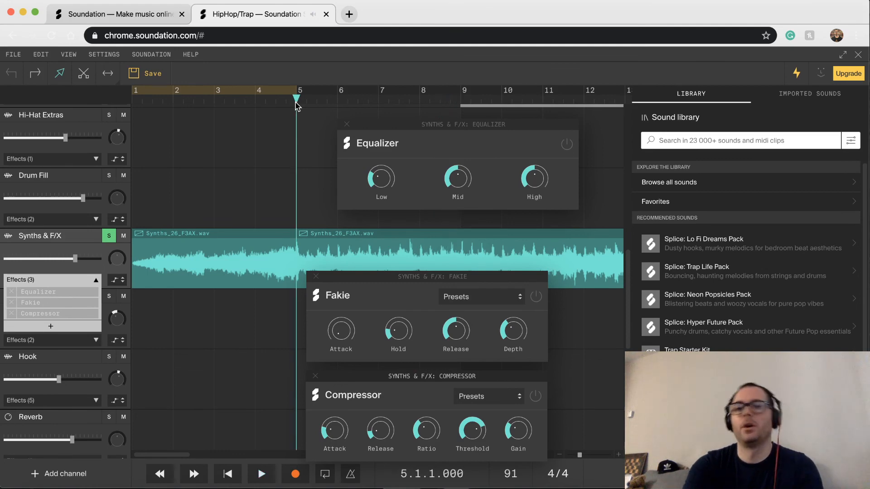
- Switch on only the Equalizer for Synths & F/X and lower its Low to the minimum during playback
click(565, 146)
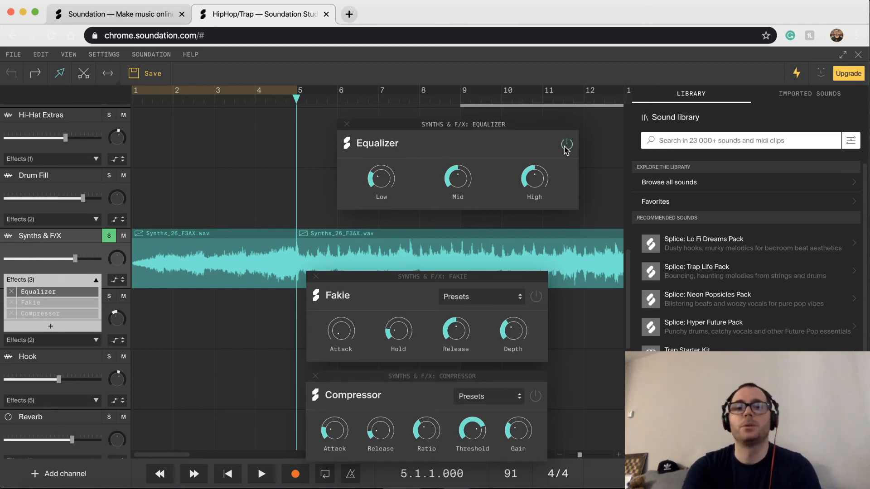
key(space)
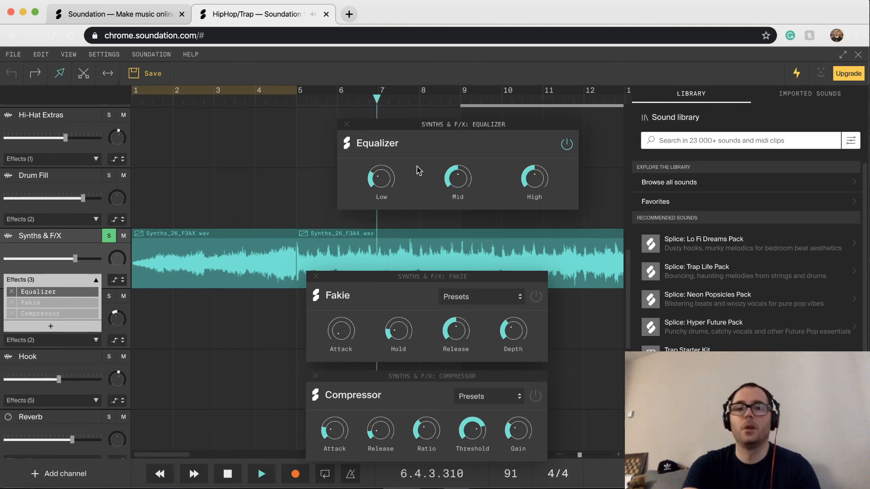
drag(382, 179, 395, 213)
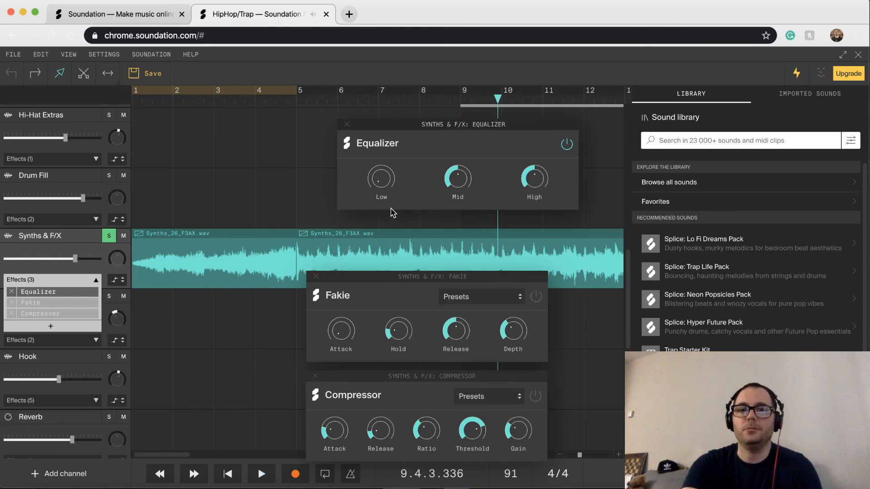
- Set the Synths & F/X Equalizer's Low to 25% and raise its High above the midpoint during playback
drag(375, 179, 370, 157)
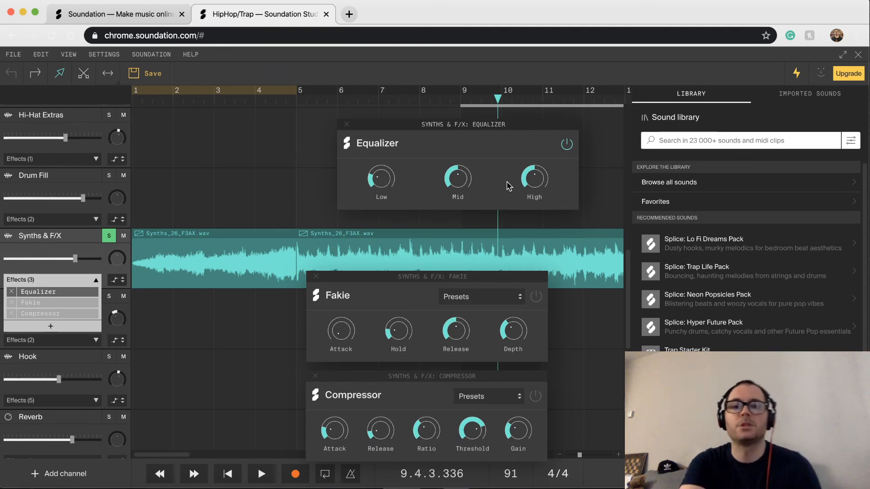
mouse_move(464, 178)
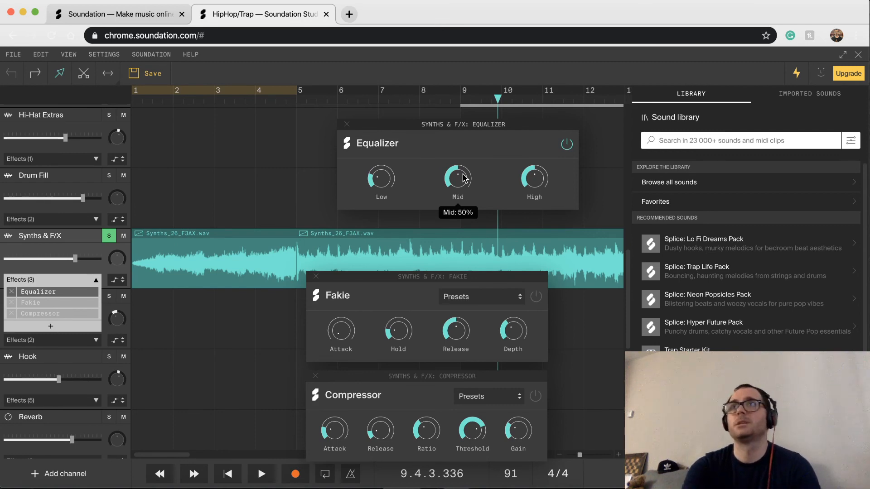
key(space)
mouse_move(464, 178)
mouse_down()
mouse_move(463, 240)
mouse_move(441, 144)
mouse_move(462, 180)
mouse_up()
drag(533, 179, 524, 149)
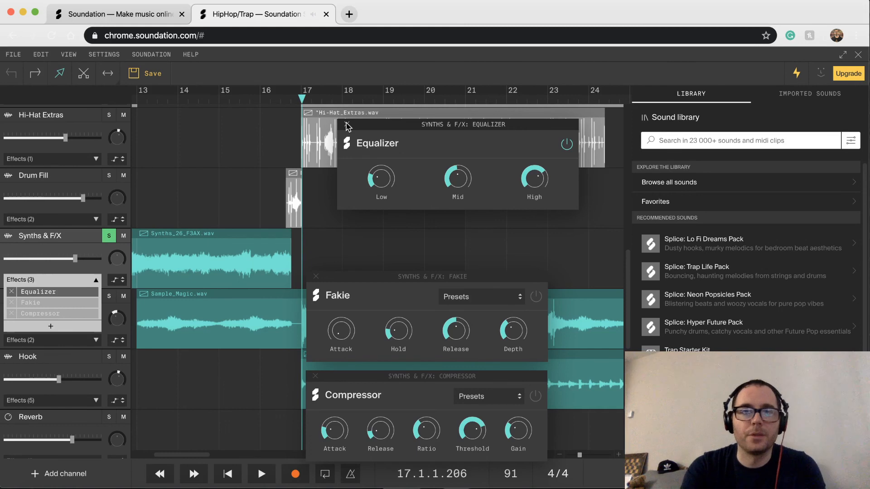
- Place the Equalizer window just above Fakie, and play the Synths & F/X clip from bar 5 with Fakie switched on
drag(371, 133, 346, 179)
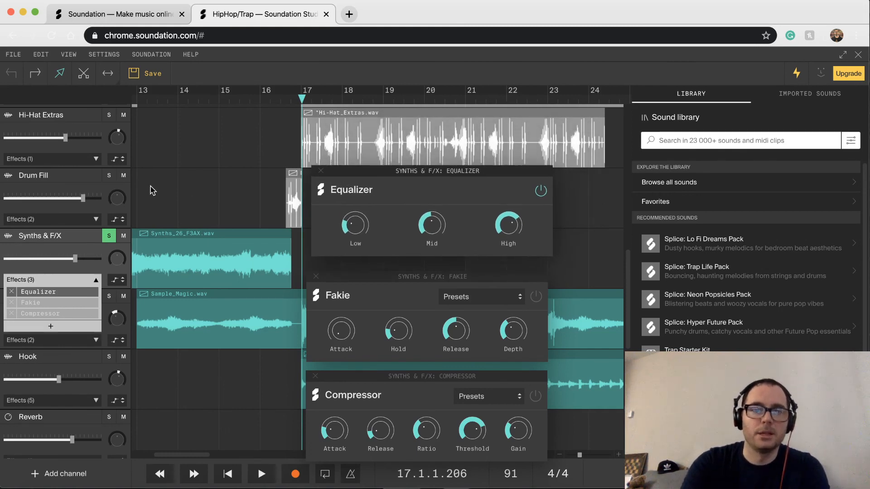
scroll(153, 190, left, 15)
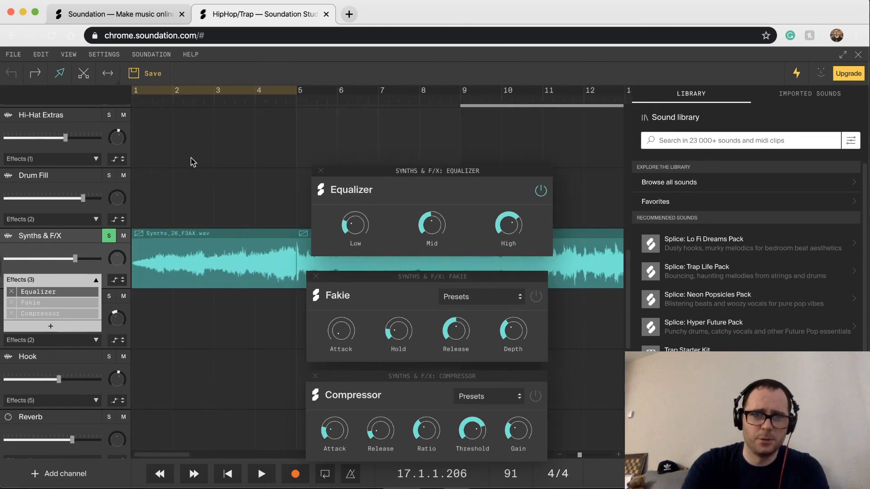
click(297, 101)
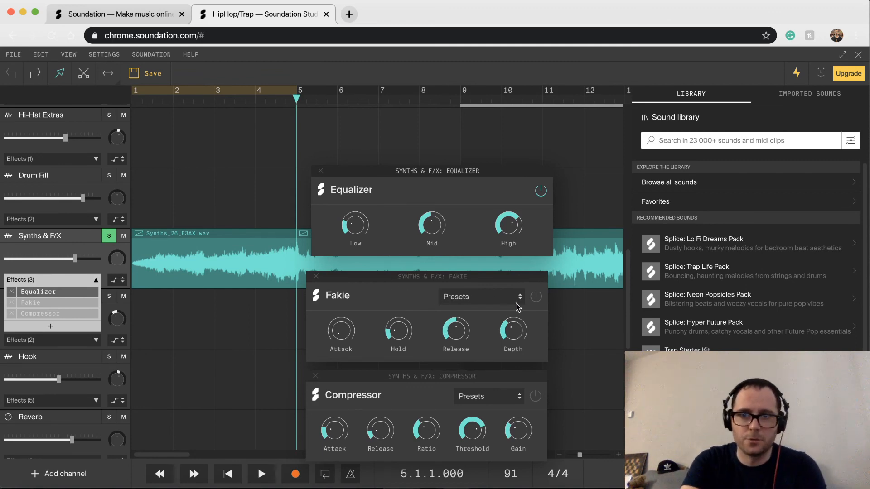
click(536, 297)
key(space)
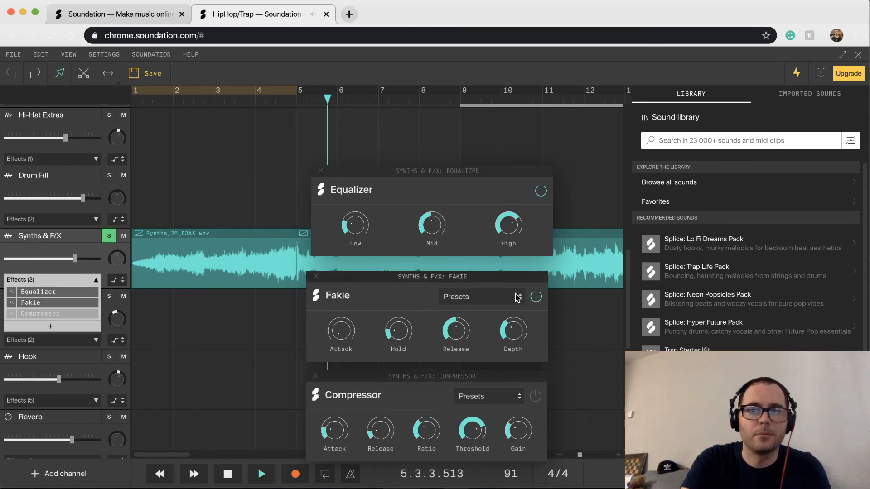
- Look at Fakie's presets and try its Attack control during playback, leaving Attack at 0%, and stop the playback
click(517, 297)
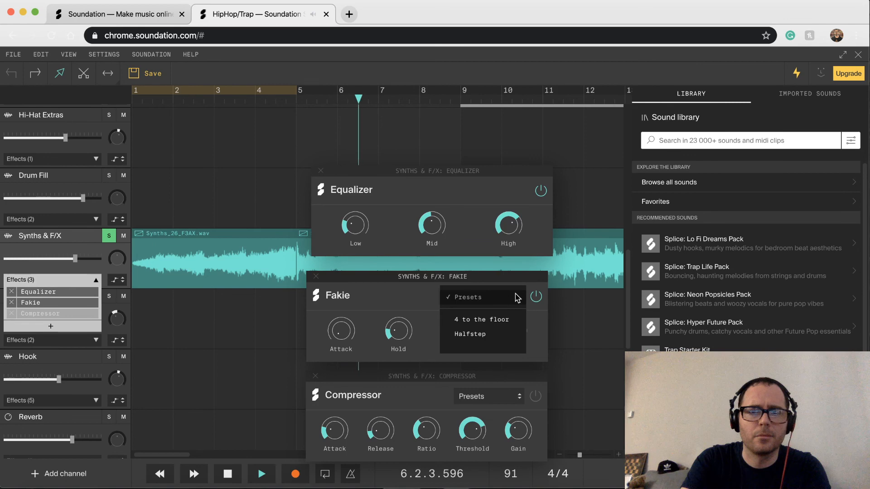
click(540, 316)
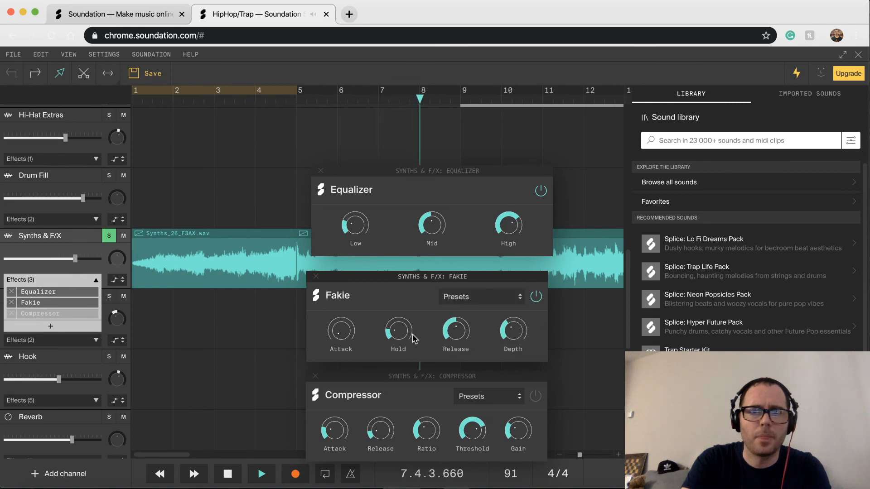
mouse_move(342, 335)
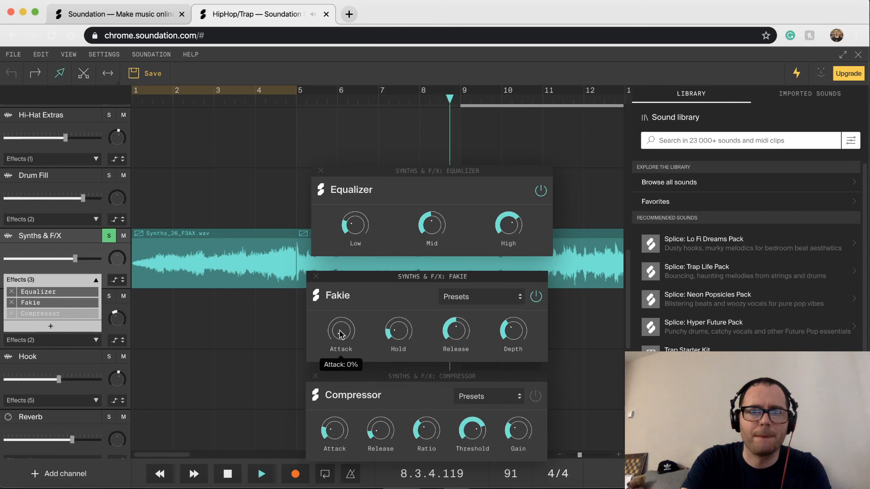
drag(342, 335, 361, 376)
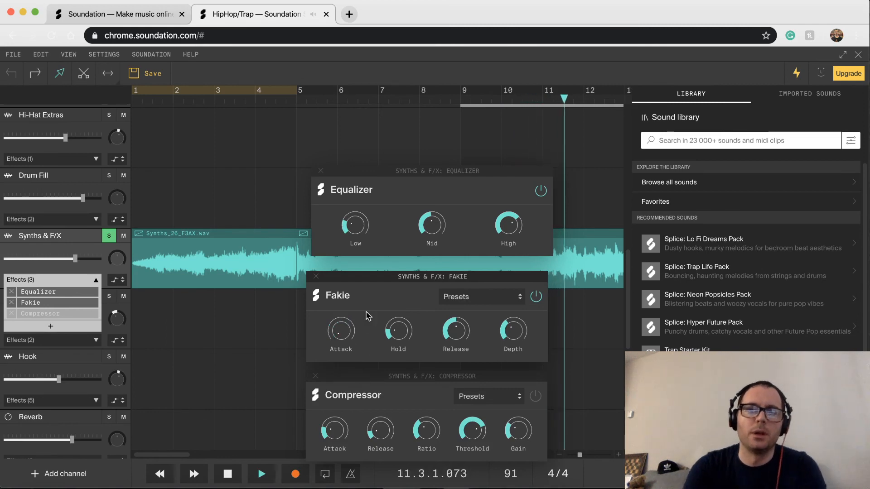
key(space)
- Examine the presets offered by Fakie again without applying one
click(516, 296)
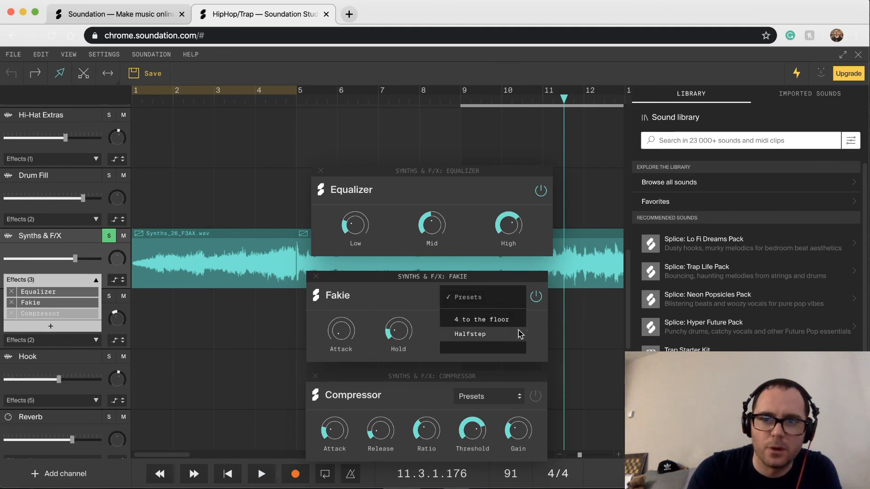
click(540, 321)
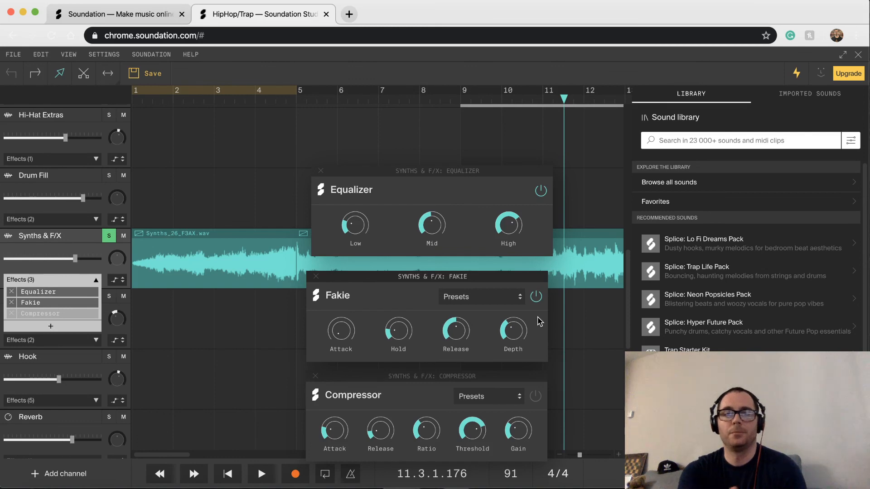
click(520, 298)
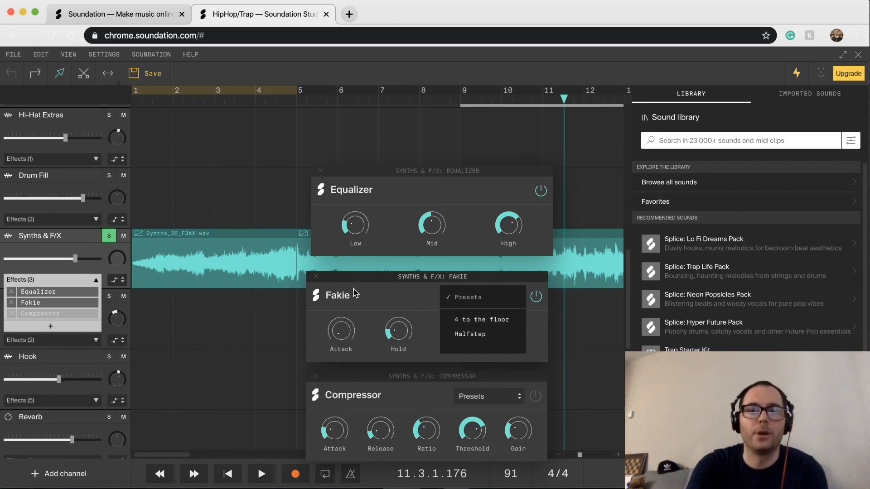
click(395, 295)
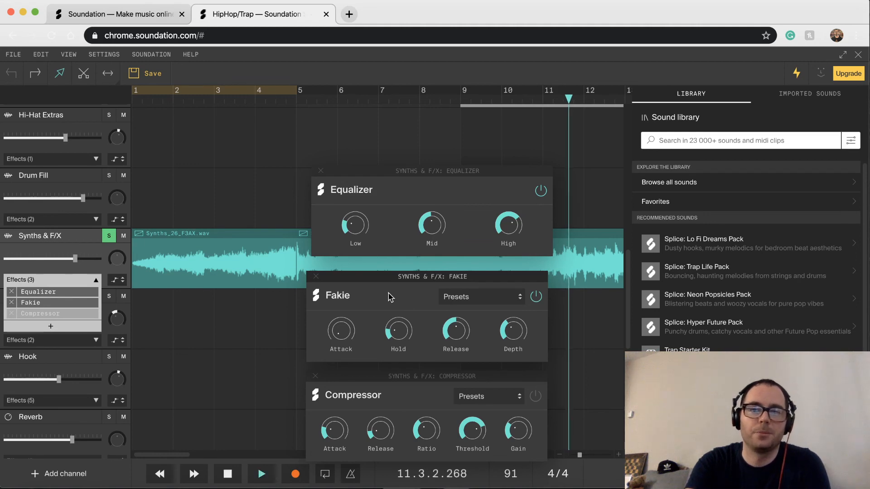
- Compare the Synths & F/X clip with Fakie bypassed and active, replaying from bar 5, and stop with Fakie on
click(536, 298)
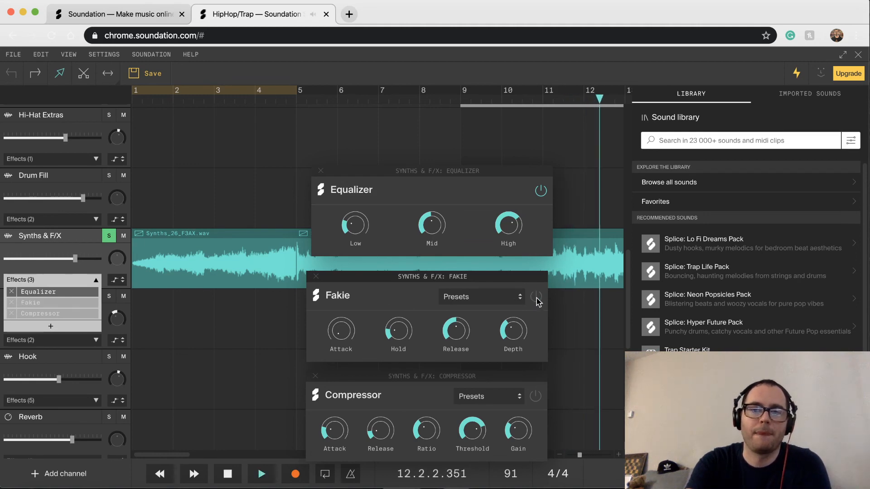
click(537, 298)
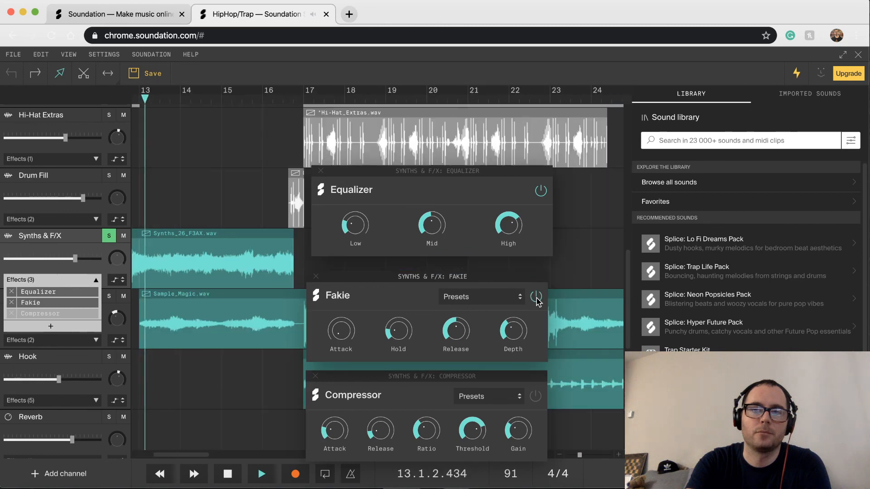
scroll(229, 206, left, 10)
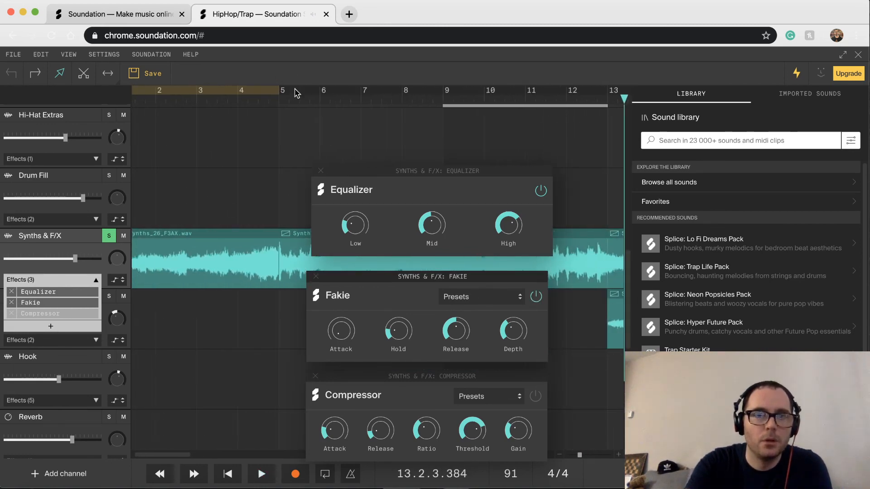
click(280, 101)
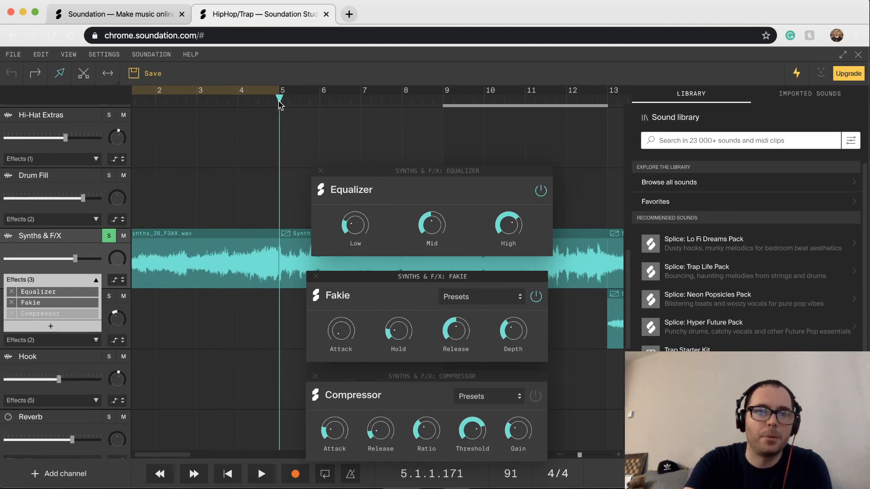
key(space)
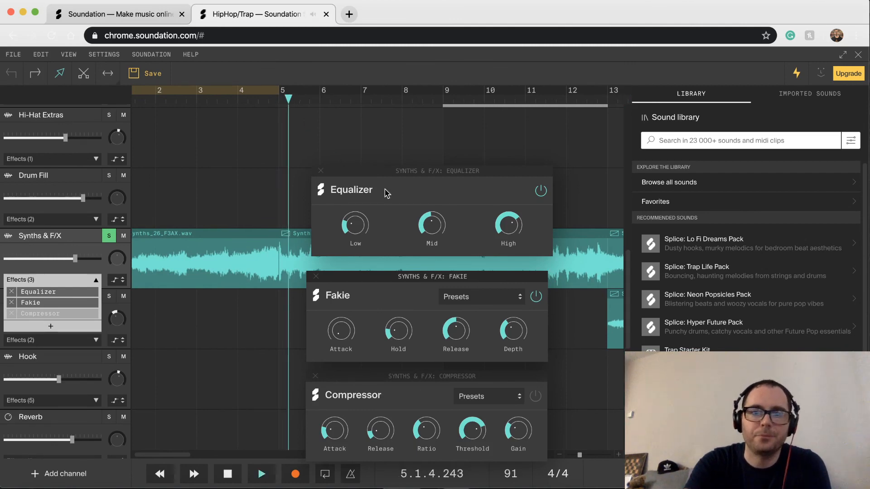
click(540, 298)
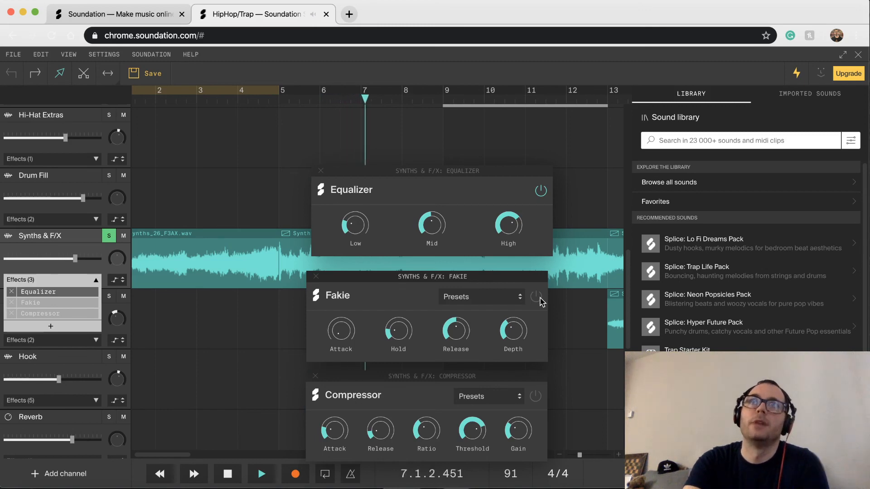
click(540, 300)
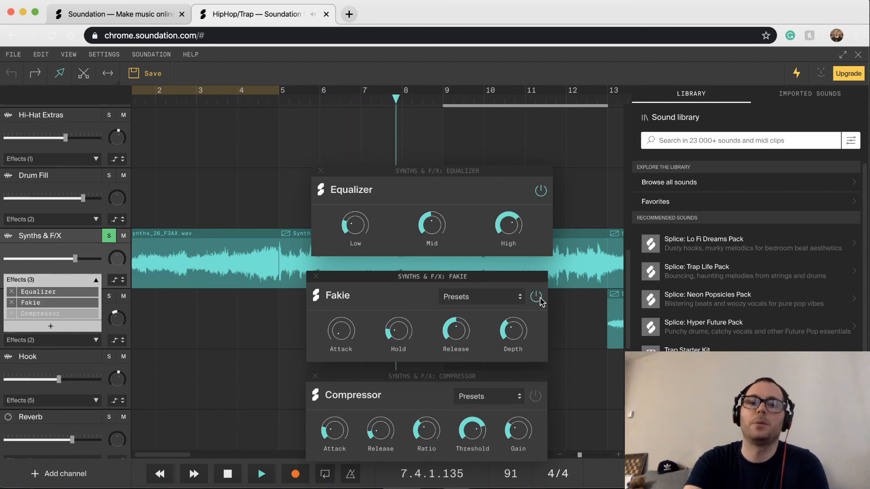
key(space)
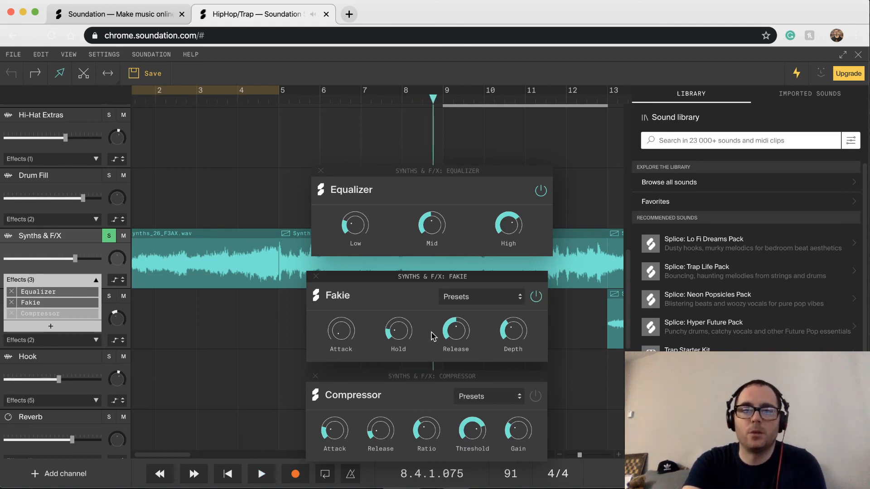
- Try Fakie's Attack at 30% in a short playback, and return Attack to 0%
mouse_move(524, 334)
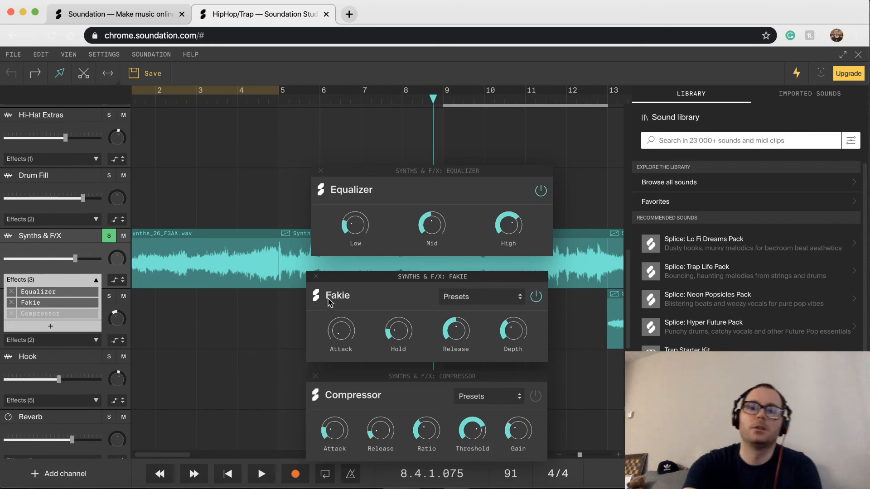
mouse_move(345, 332)
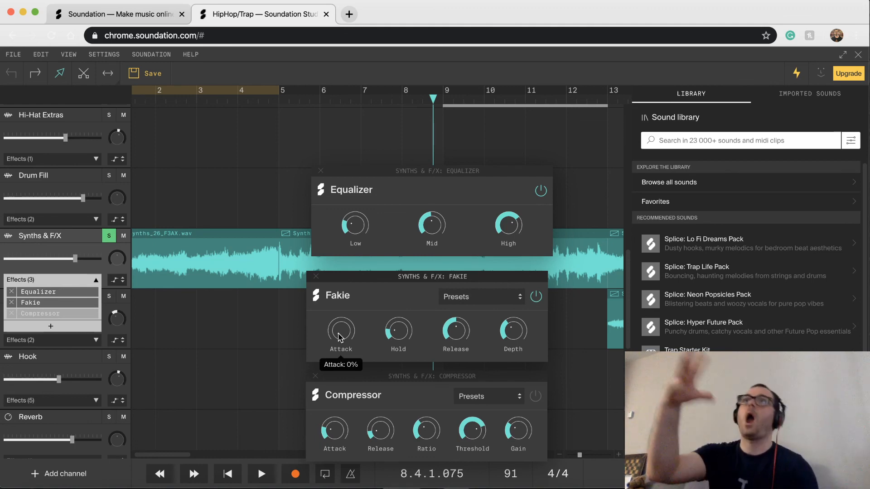
drag(339, 336, 335, 299)
key(space)
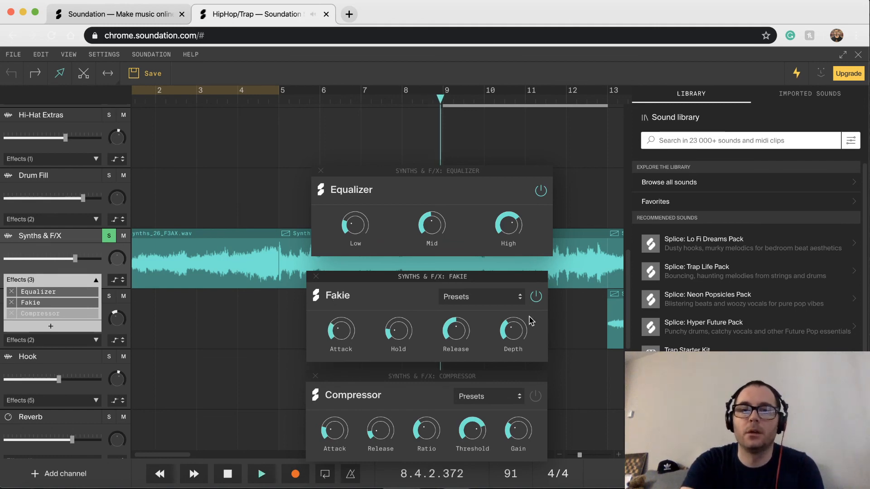
key(space)
mouse_move(346, 328)
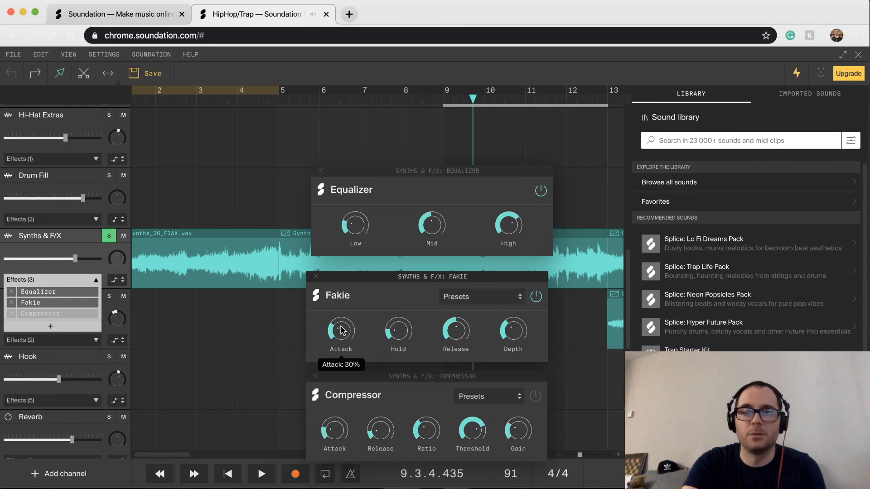
drag(340, 330, 347, 373)
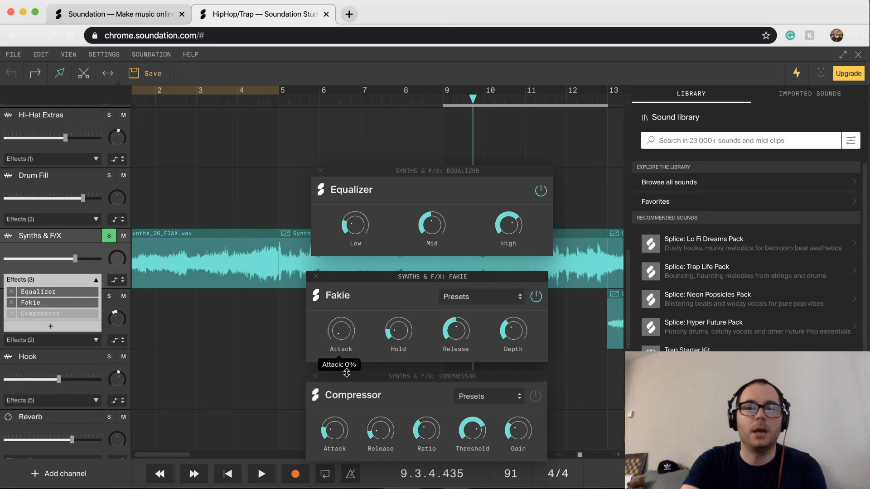
- Stack the Fakie and Compressor windows closely beneath the Equalizer window
drag(452, 276, 454, 263)
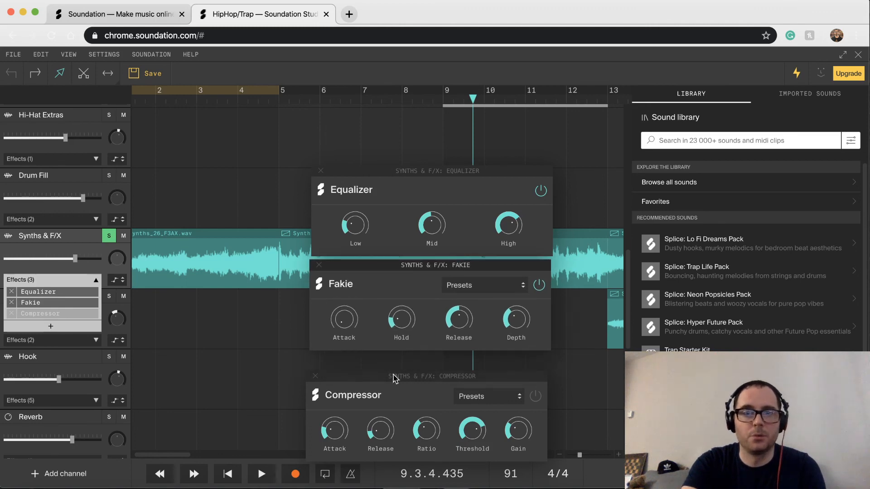
drag(393, 376, 396, 364)
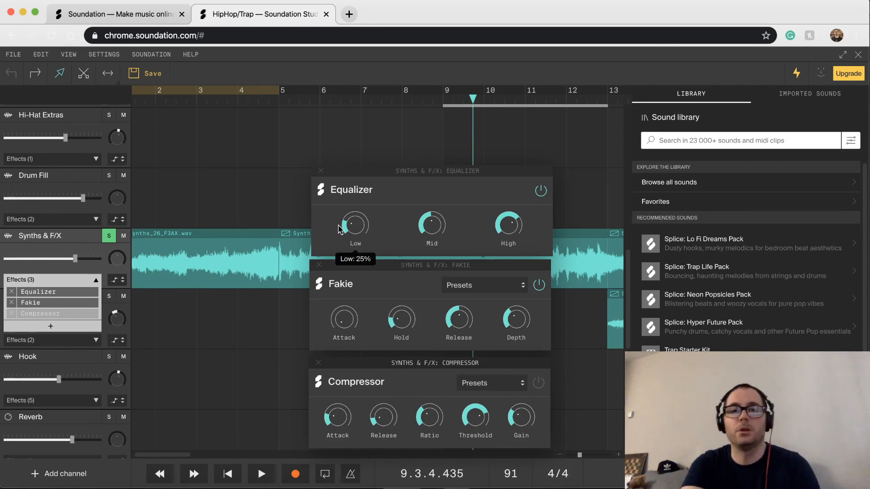
mouse_move(516, 231)
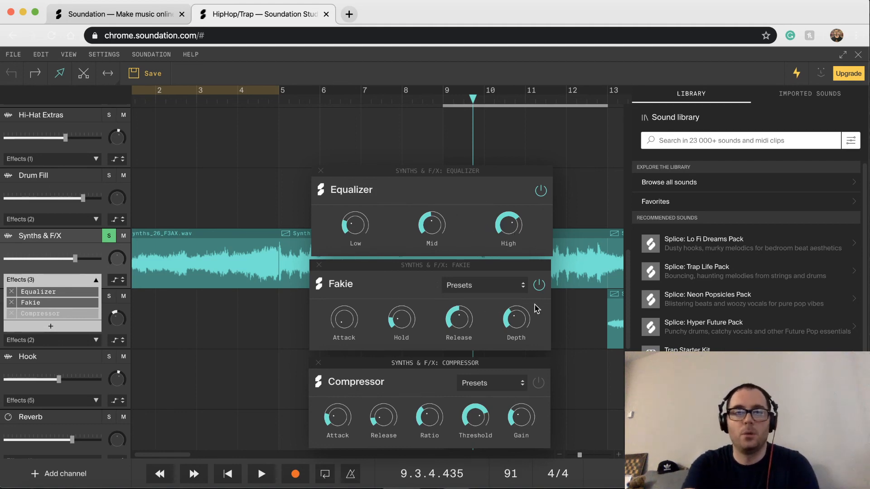
mouse_move(526, 313)
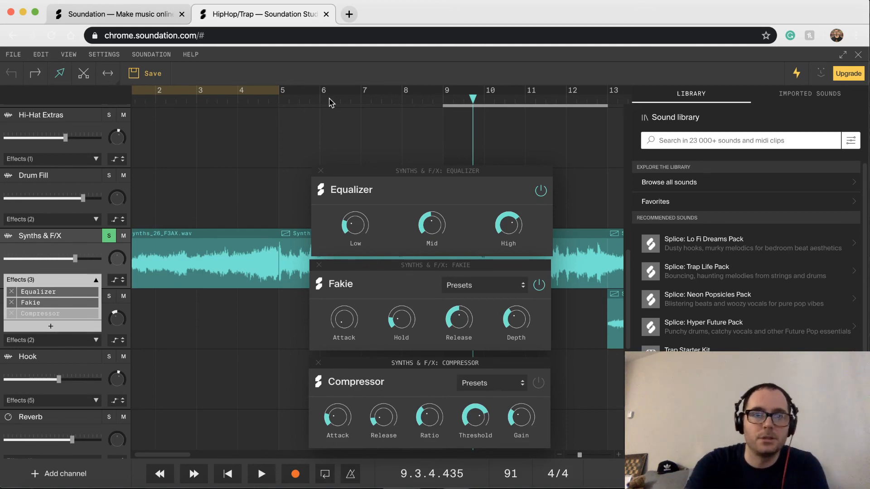
- Close the Equalizer, Fakie and Compressor windows of the Synths & F/X channel
click(320, 171)
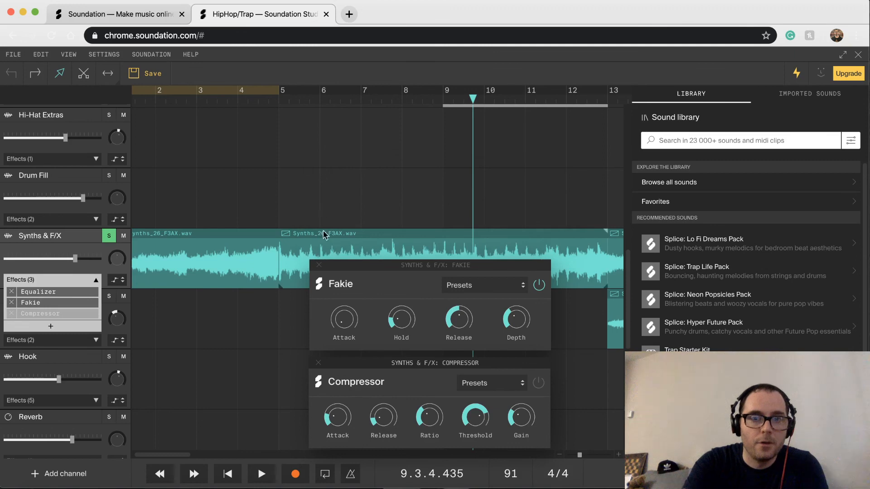
click(319, 265)
click(318, 362)
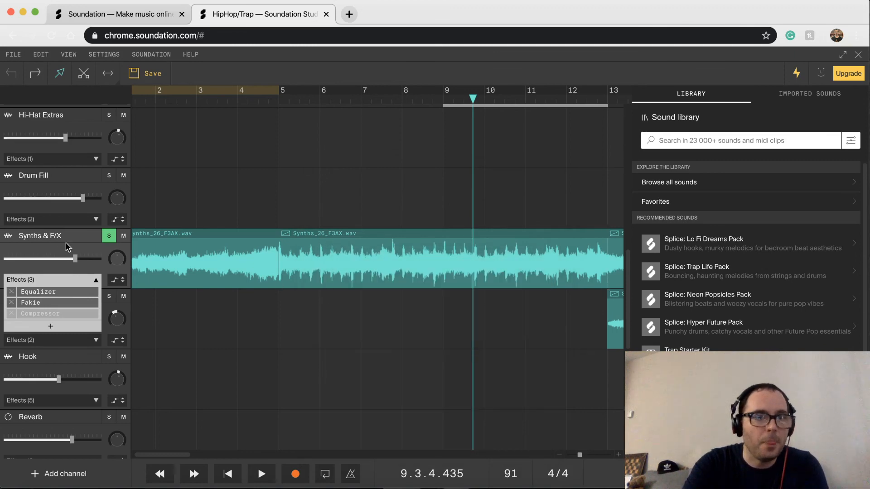
scroll(295, 161, up, 8)
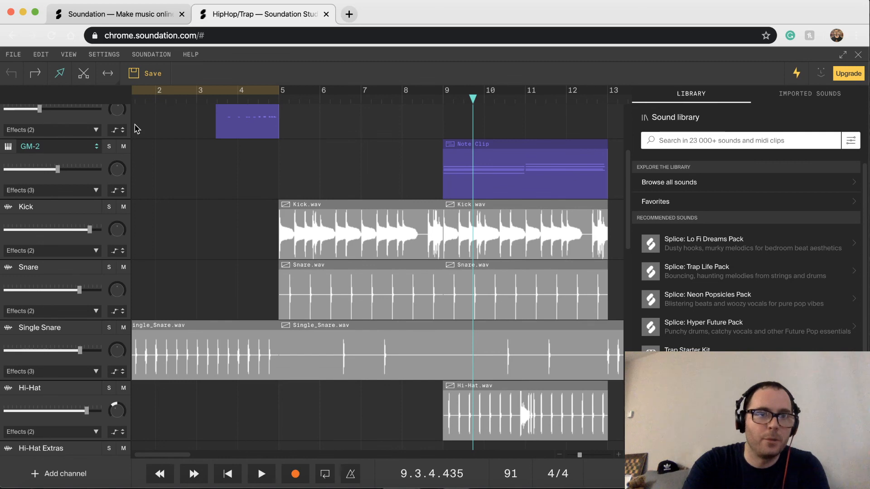
- Play the Synths & F/X channel briefly from bar 1, stop, and turn off its solo
scroll(135, 129, left, 2)
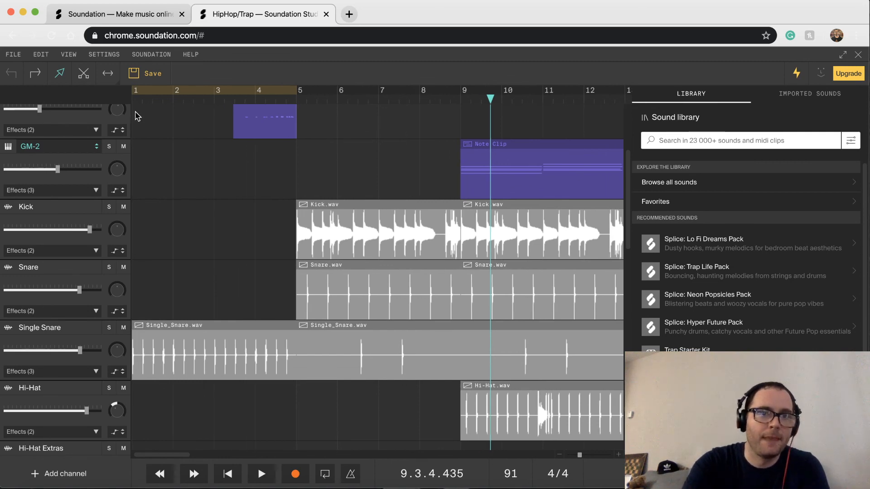
click(134, 104)
key(space)
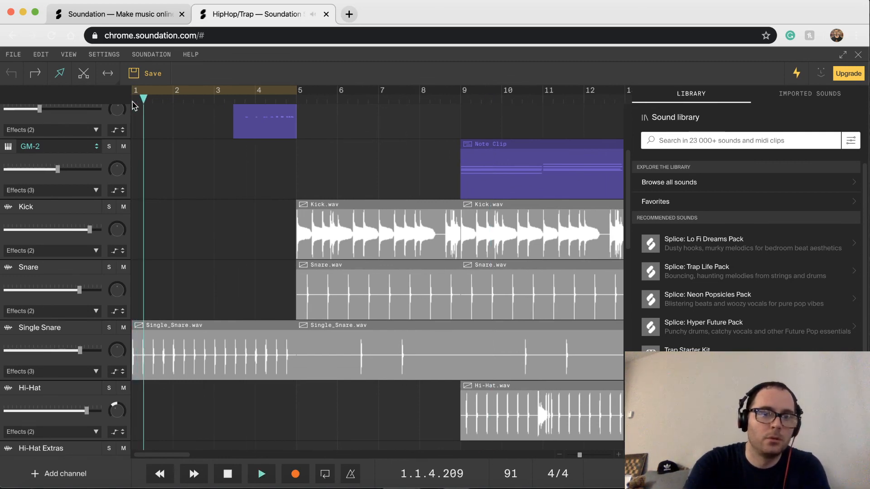
key(space)
drag(114, 346, 113, 346)
scroll(180, 385, down, 10)
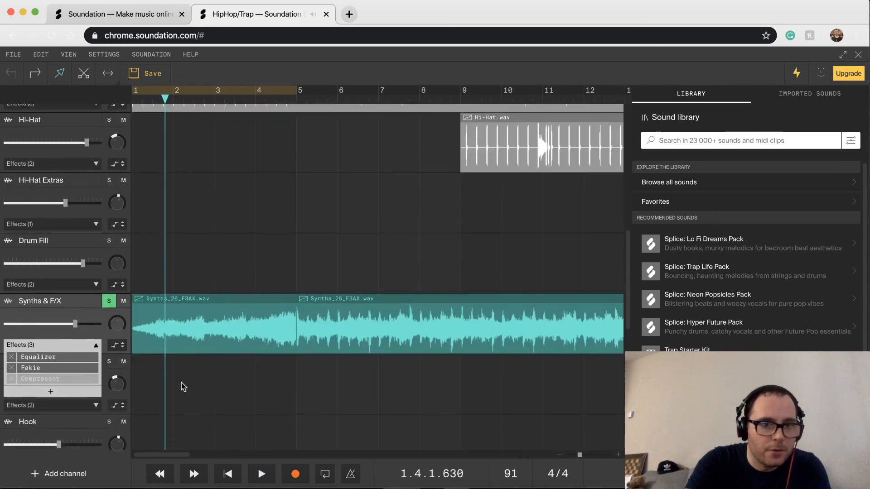
click(109, 206)
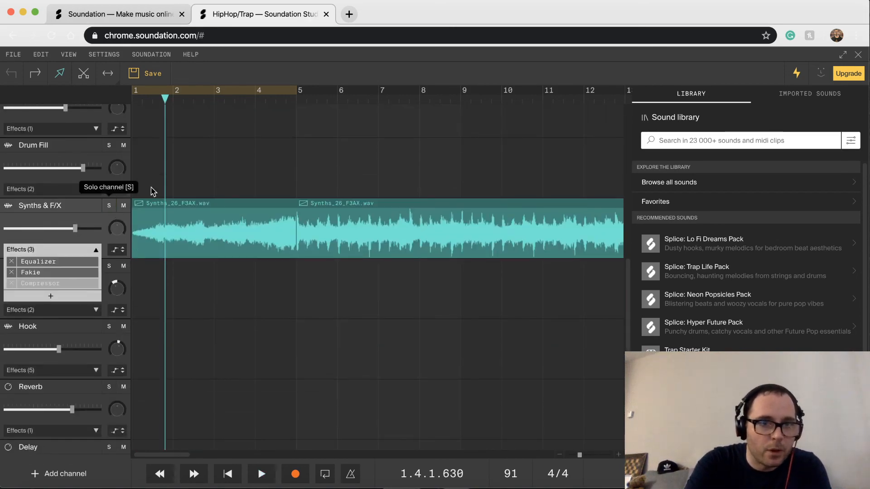
- Solo the Snare channel and lower the Kick channel's volume slightly
scroll(199, 172, up, 1)
scroll(200, 172, up, 10)
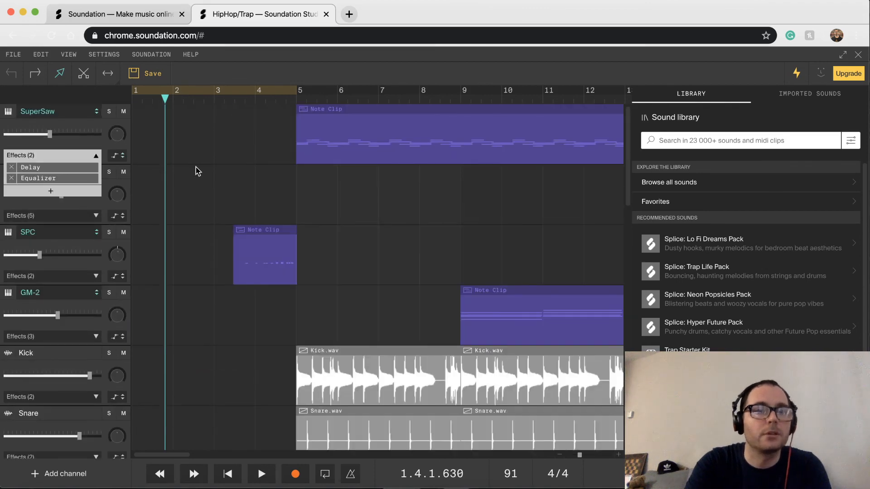
click(108, 413)
drag(89, 375, 82, 375)
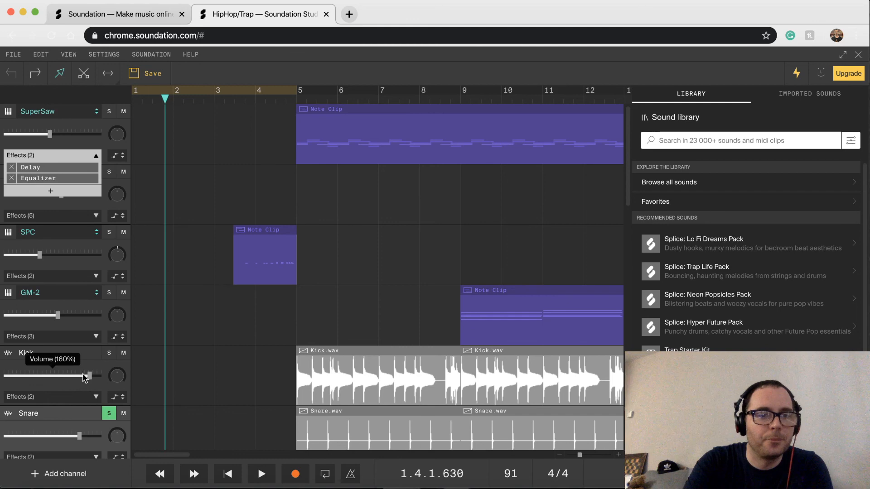
- Switch the solo from Snare to Single Snare and play it from bar 1 until partway through bar 5
scroll(174, 384, down, 5)
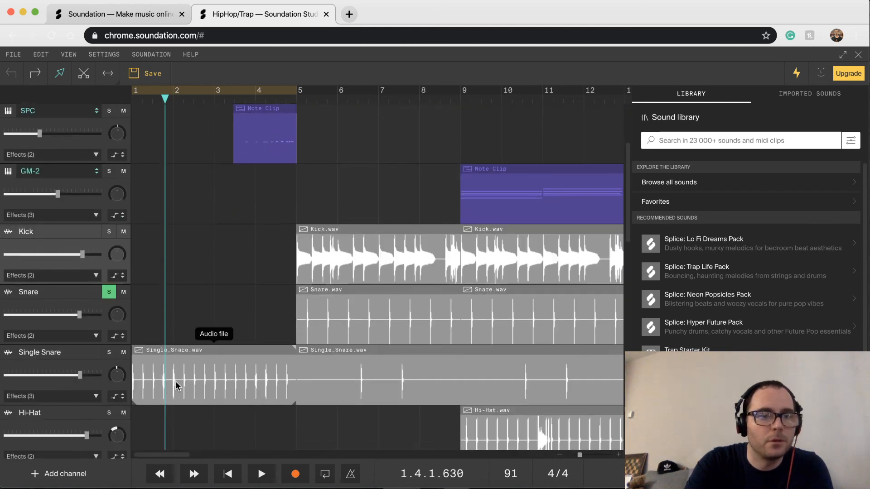
click(114, 294)
click(111, 294)
click(111, 353)
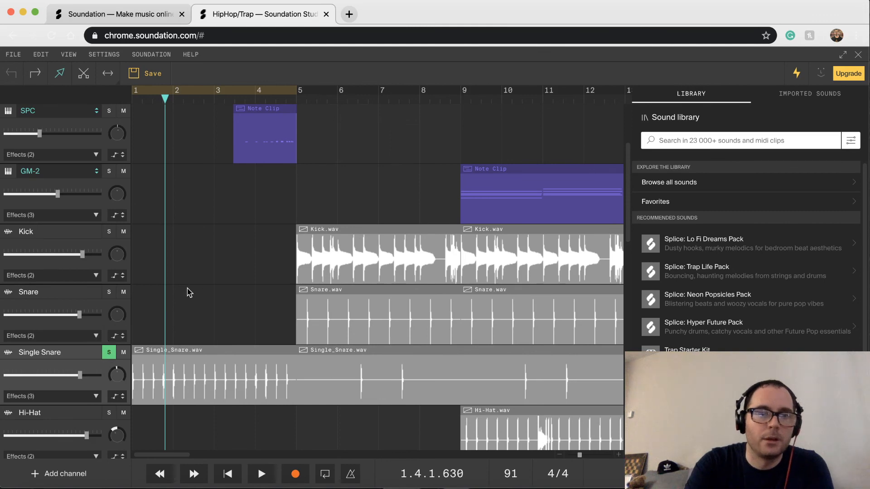
key(Return)
key(space)
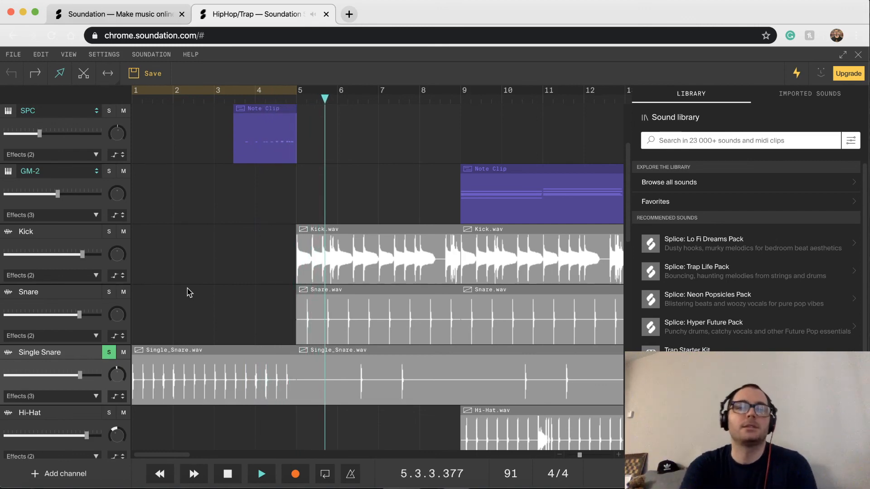
key(space)
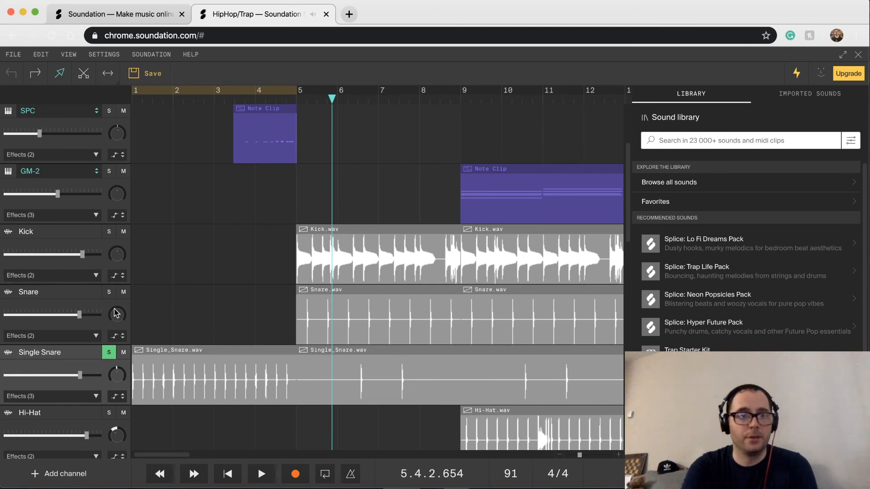
- Open the Single Snare channel's Equalizer from its effects chain and move the window above the snare clips
click(96, 396)
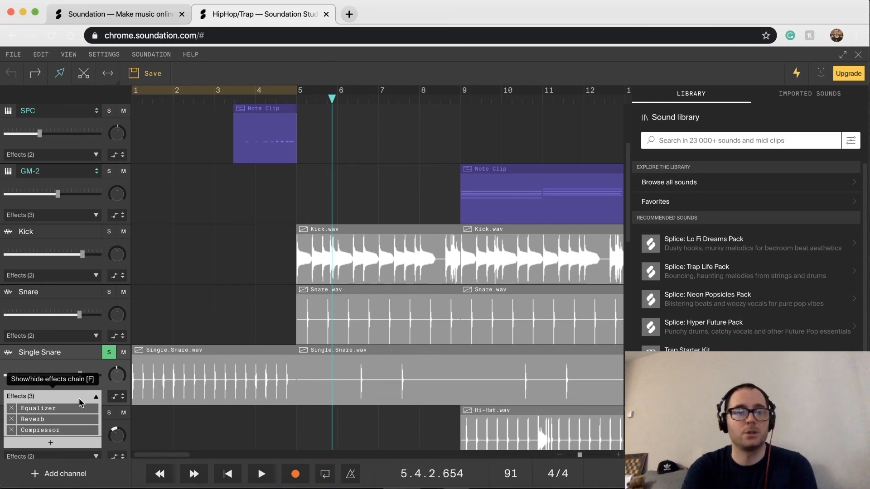
click(63, 413)
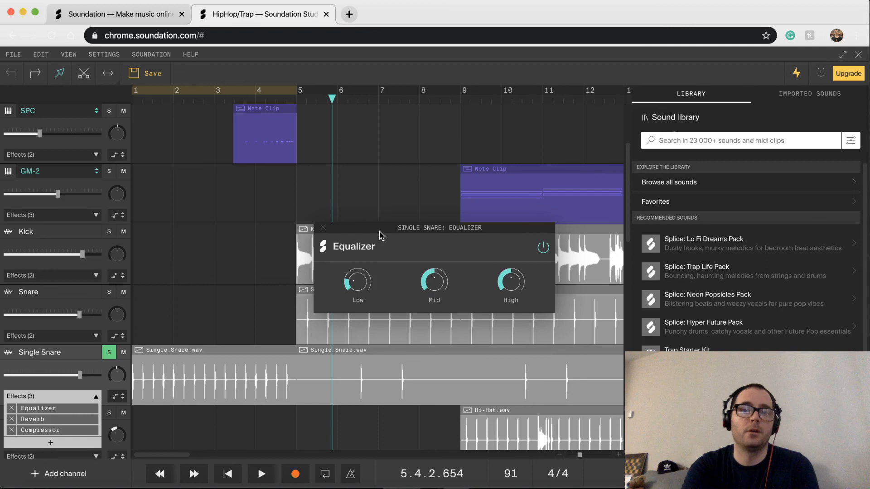
drag(381, 233, 395, 151)
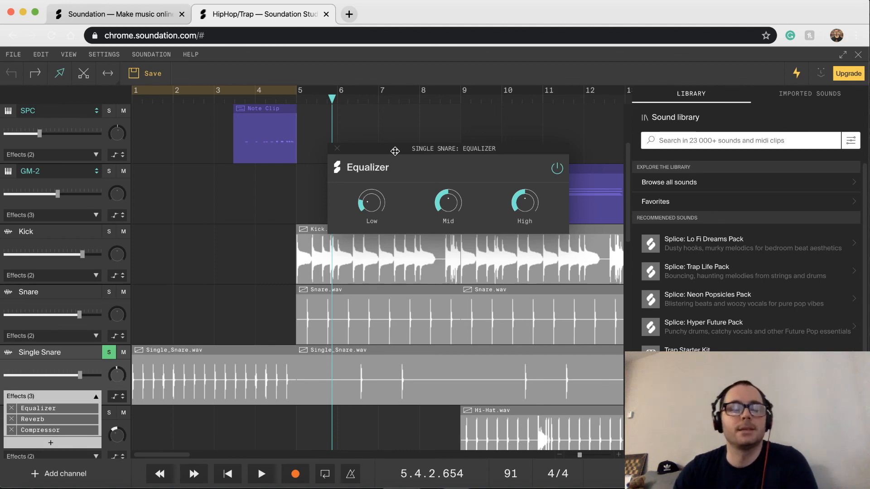
- Set the Single Snare Equalizer's Low to 25% while playing the channel from bar 1, and stop playback
mouse_move(375, 204)
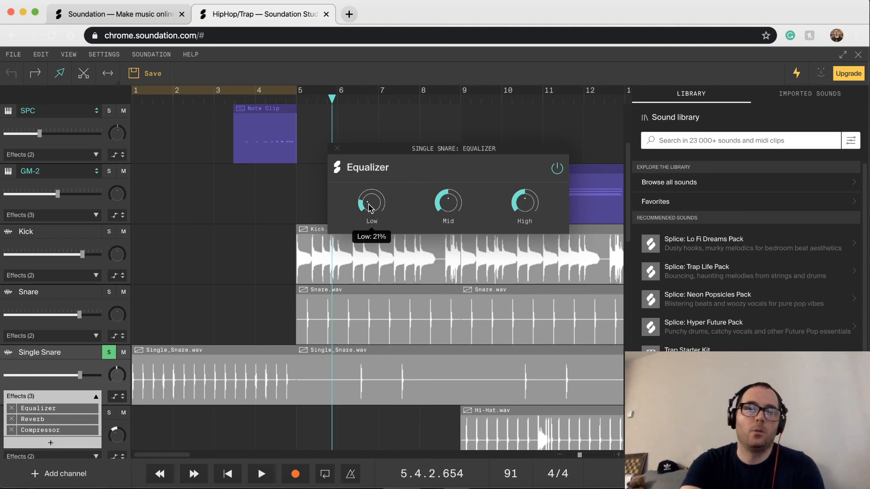
key(space)
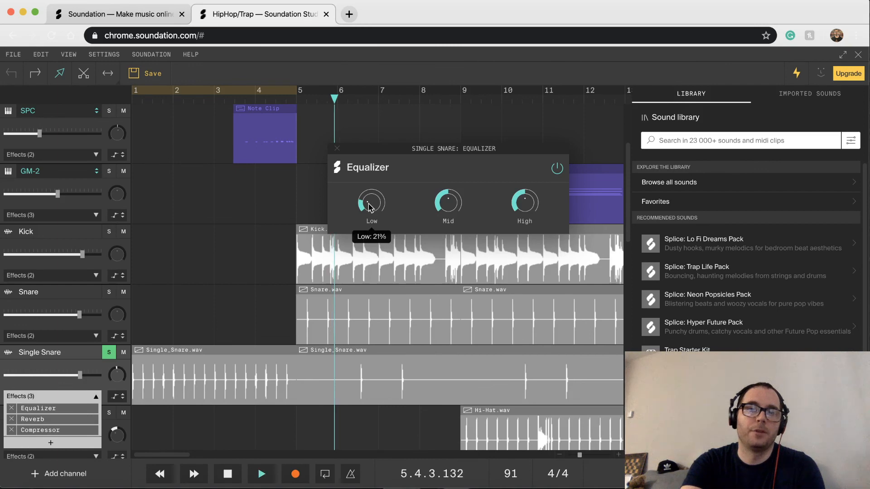
click(134, 101)
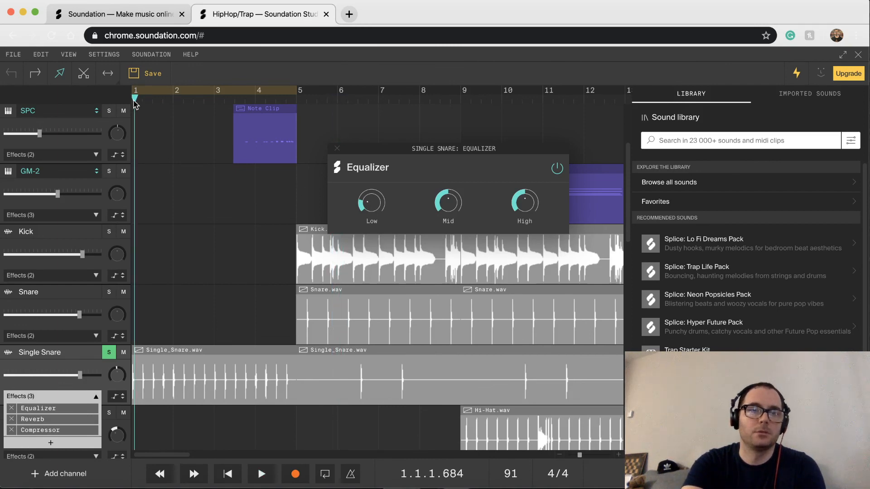
drag(375, 204, 377, 198)
key(space)
drag(373, 203, 373, 225)
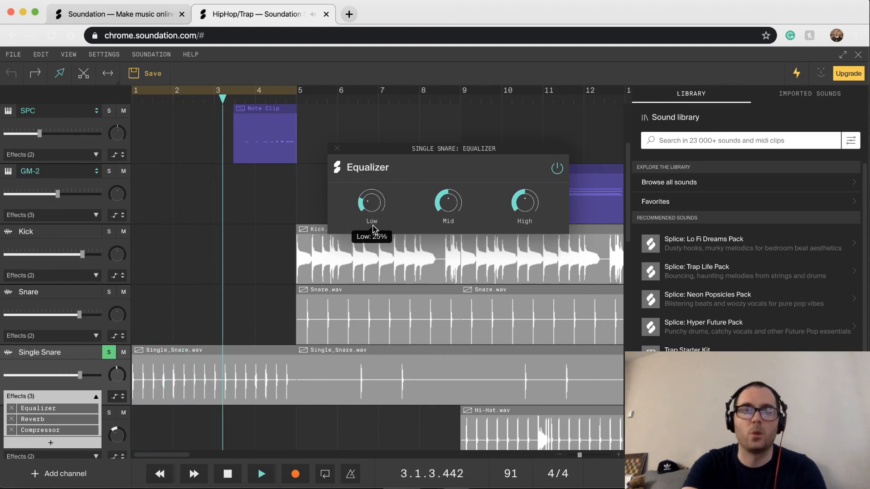
key(space)
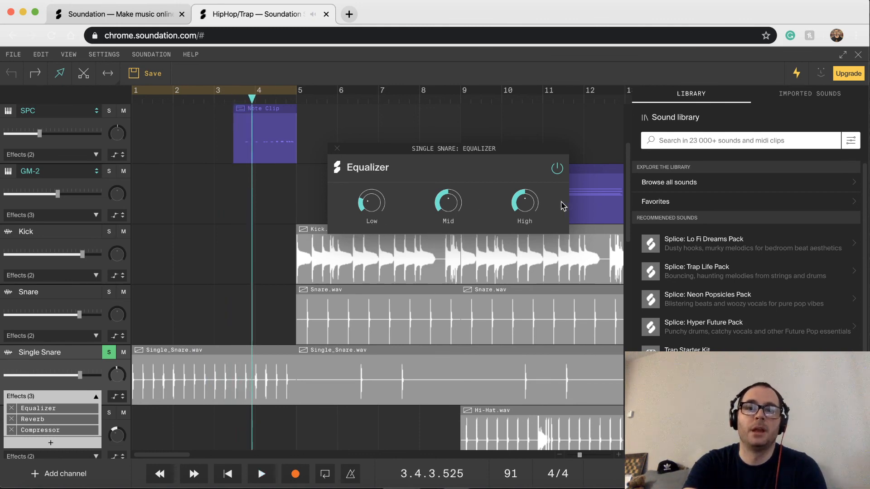
- Place the Single Snare channel's Reverb window beneath the Equalizer and play from bar 1 with Reverb bypassed
click(75, 419)
drag(392, 226, 403, 248)
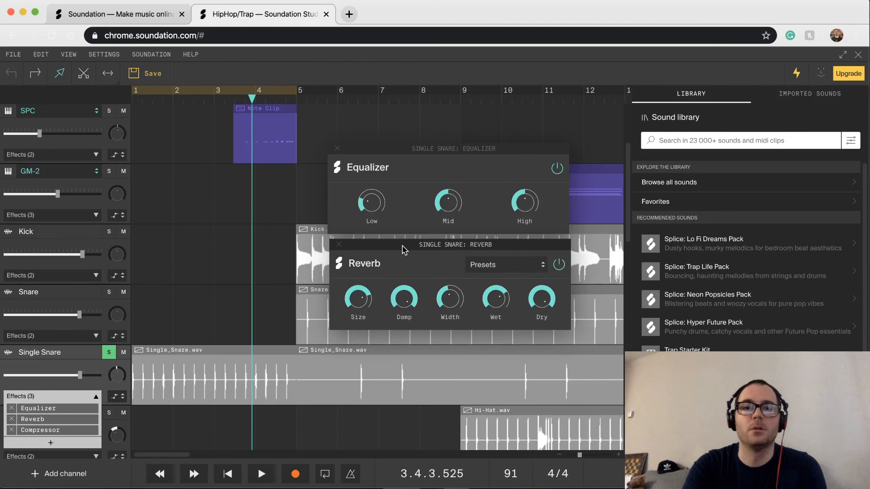
click(559, 265)
key(Return)
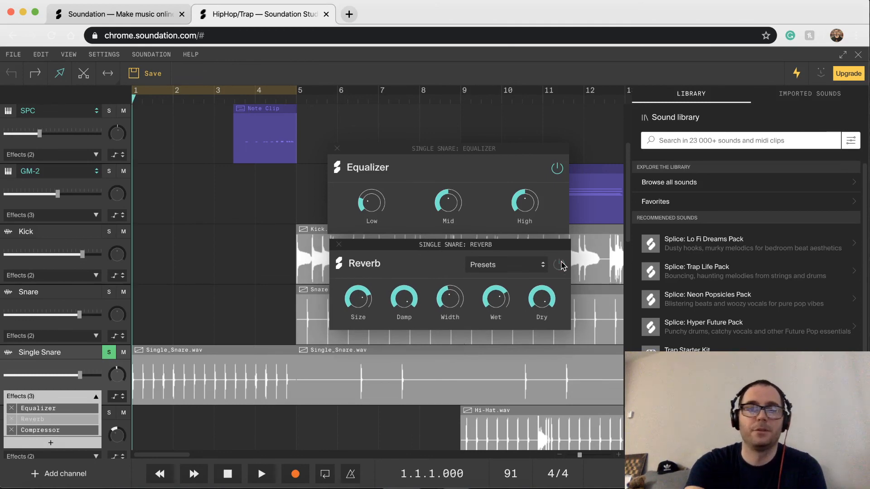
key(space)
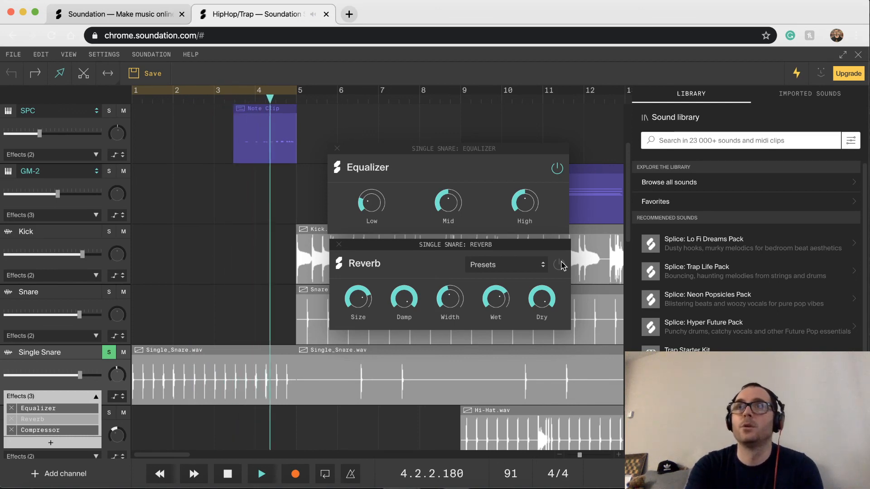
key(space)
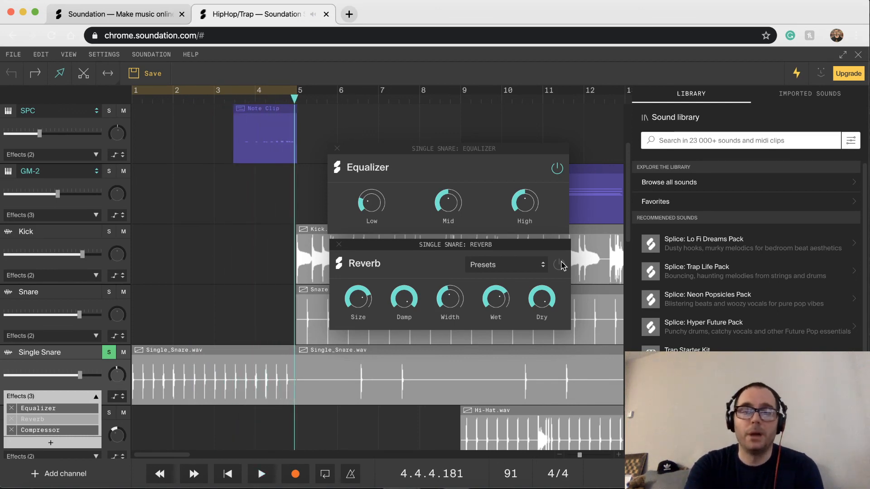
- Compare the Single Snare clip with Reverb active and bypassed in short playbacks, and leave Reverb on
click(560, 265)
key(Home)
key(space)
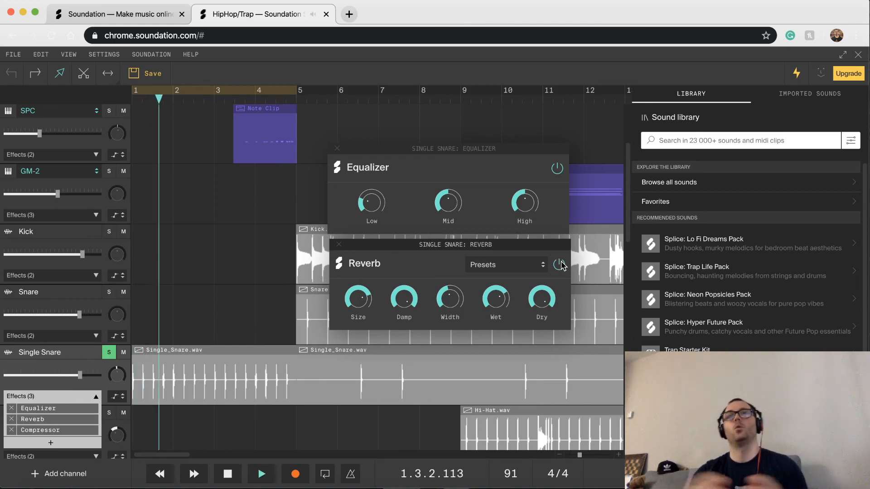
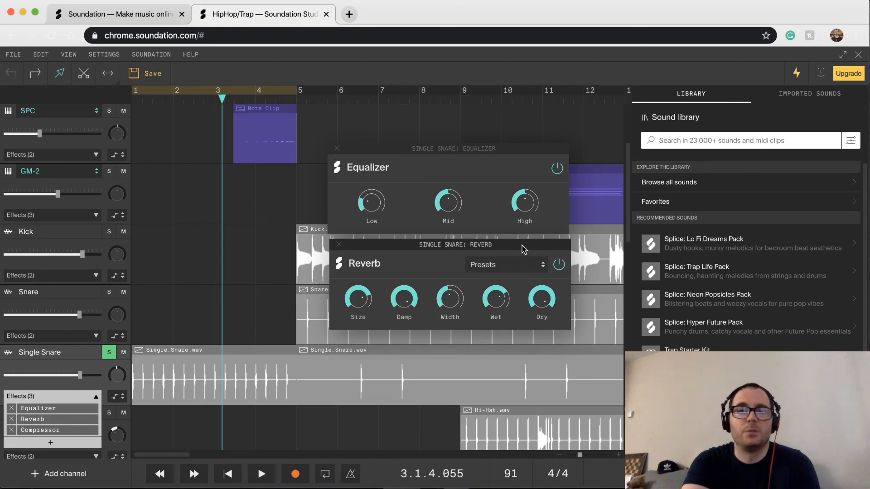
key(space)
click(559, 264)
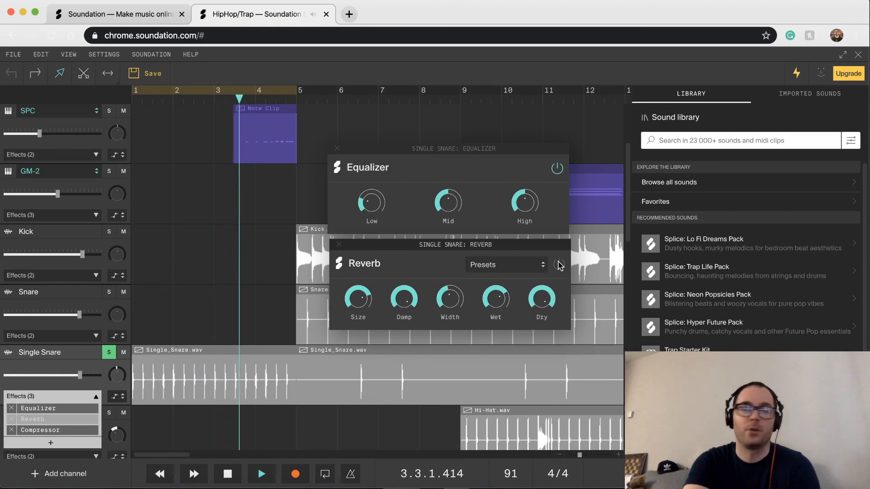
key(space)
key(space)
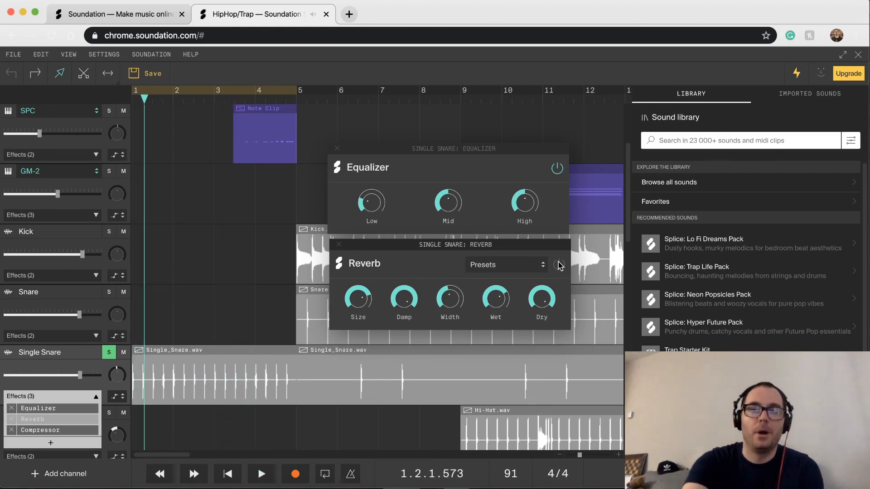
click(559, 265)
- Try the Brass preset of the Single Snare Reverb in a short playback
click(540, 263)
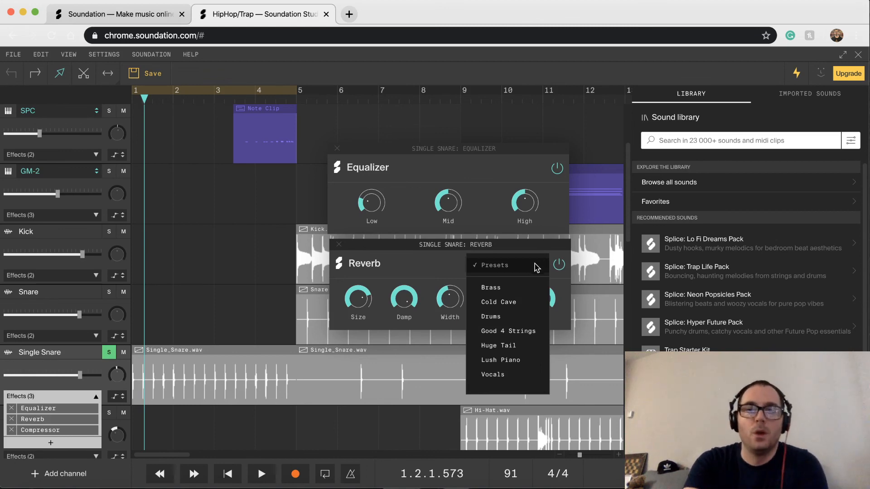
click(510, 289)
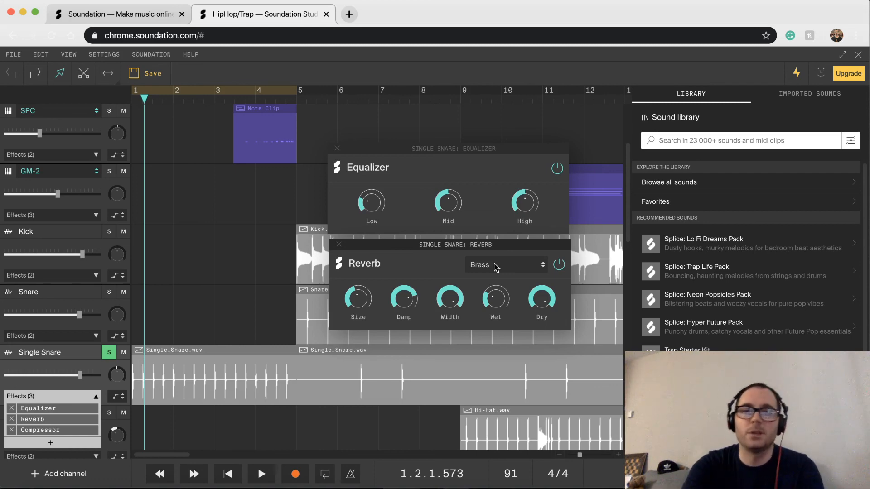
key(space)
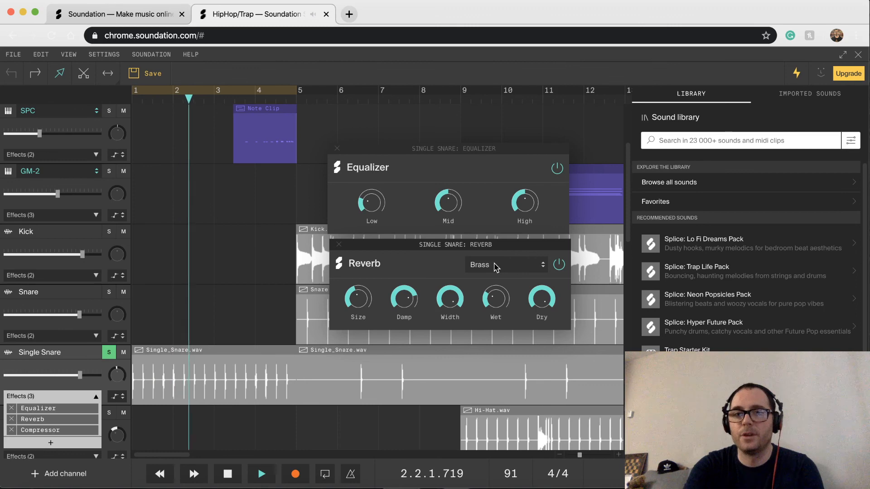
key(space)
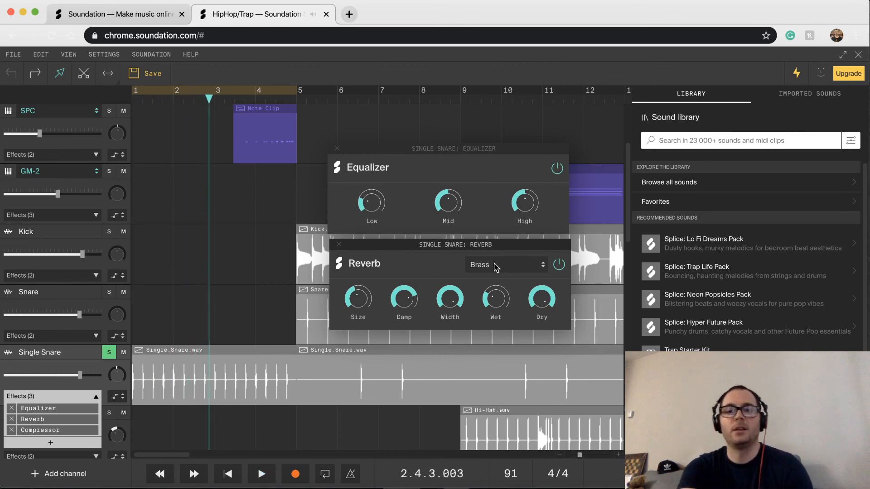
- Apply the Cold Cave preset to the Single Snare Reverb and play the channel again from bar 1
click(496, 267)
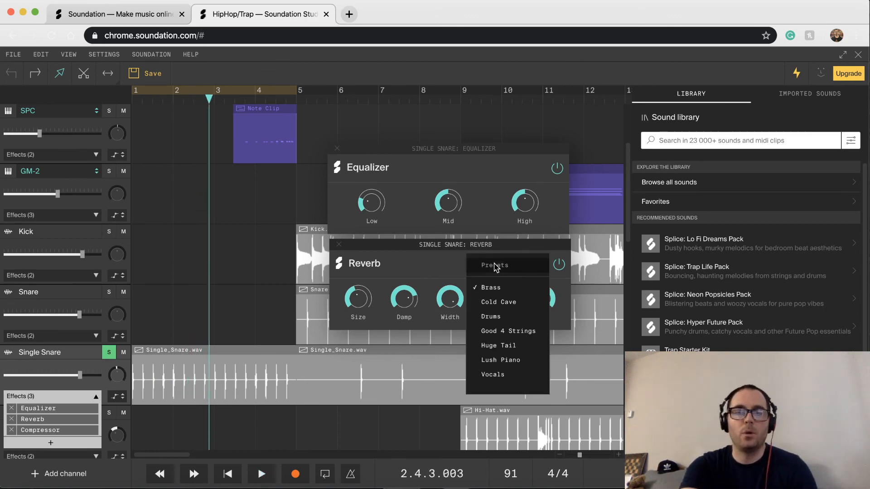
click(510, 303)
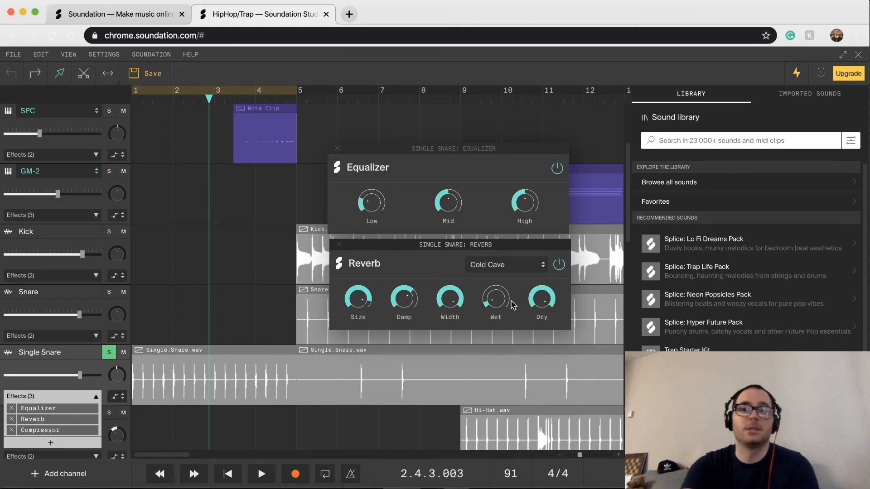
key(space)
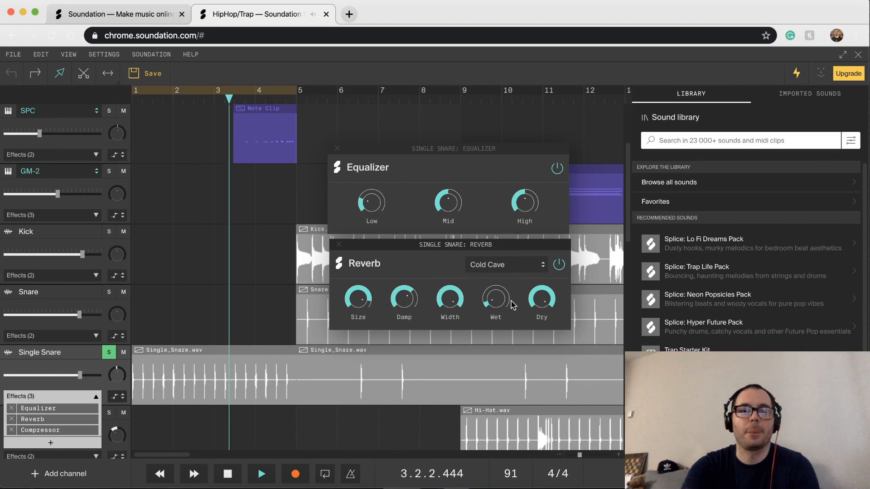
key(Return)
key(Return)
key(space)
key(Return)
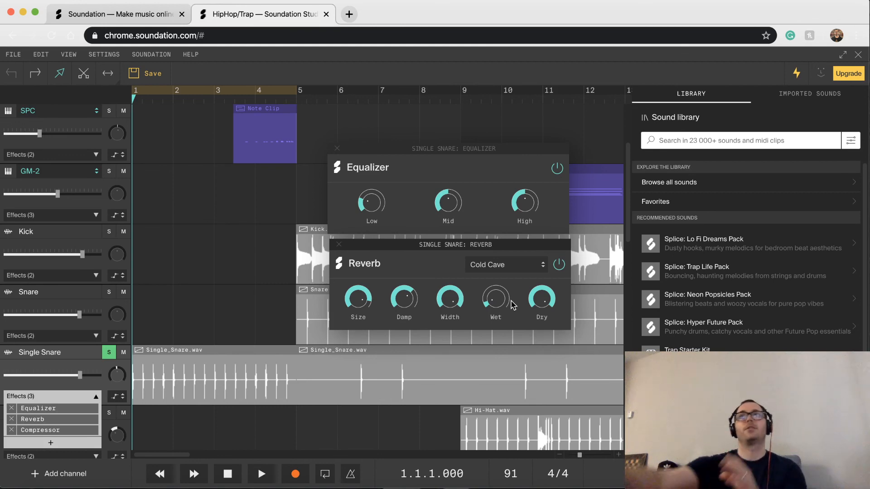
key(space)
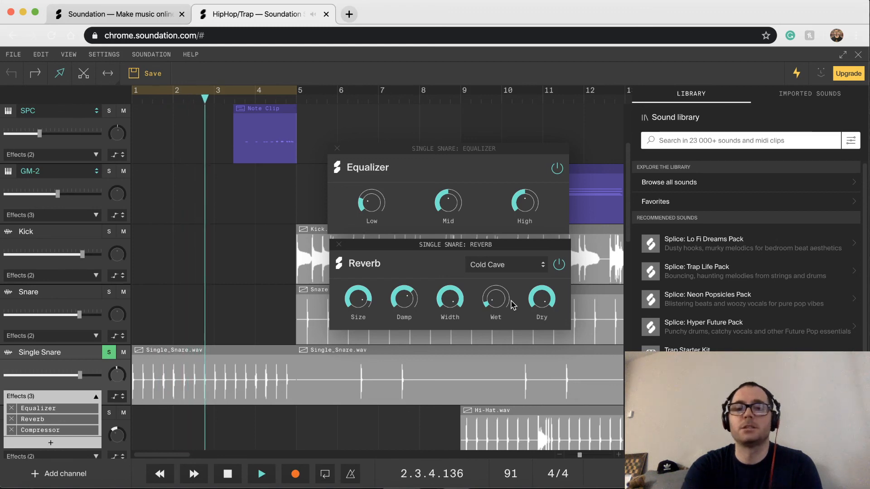
- Try the Drums preset on the Single Snare Reverb in a short playback and return to bar 1
key(space)
click(543, 268)
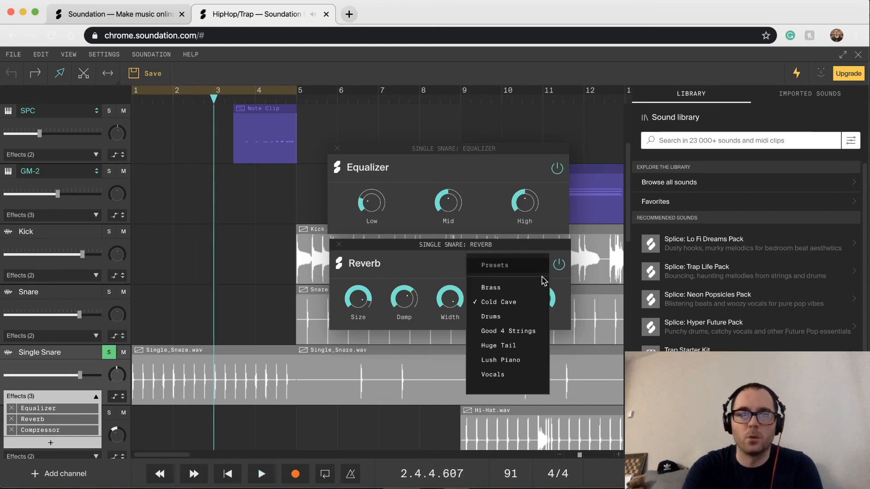
click(536, 317)
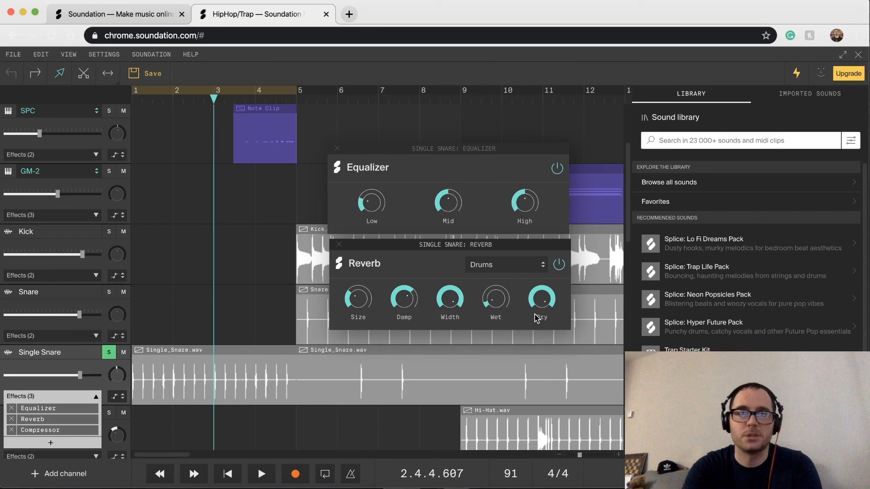
key(space)
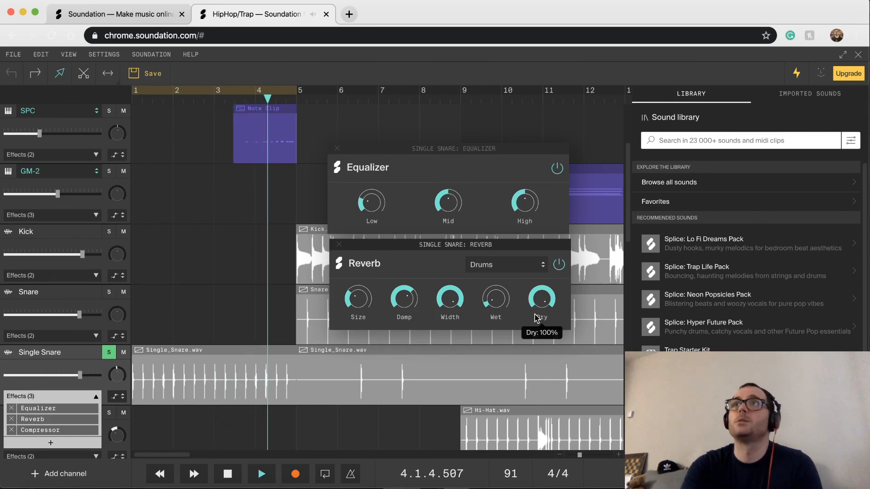
key(space)
key(Return)
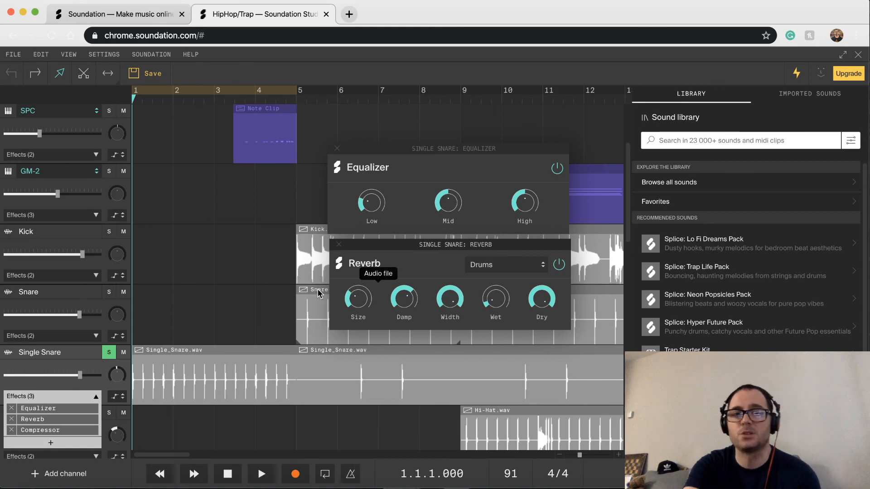
- Open the Single Snare channel's Compressor and place its window beneath the Reverb
mouse_move(380, 242)
mouse_down()
mouse_move(428, 242)
mouse_move(377, 246)
mouse_up()
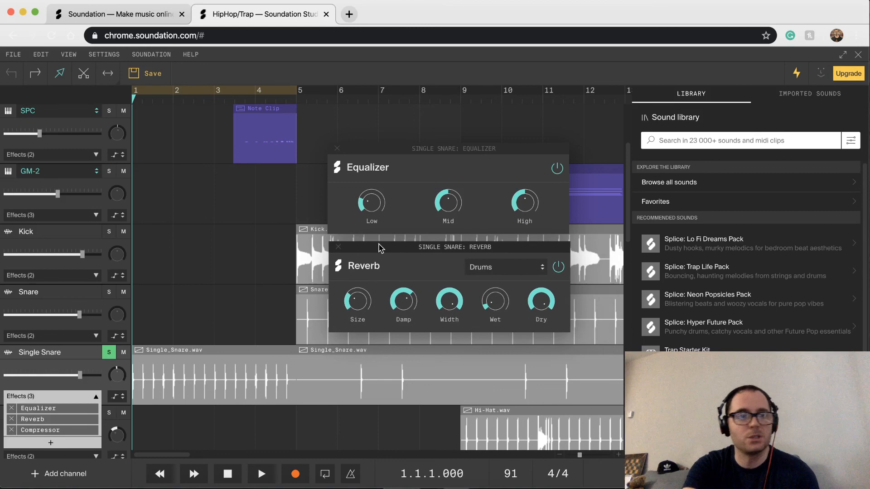
click(48, 431)
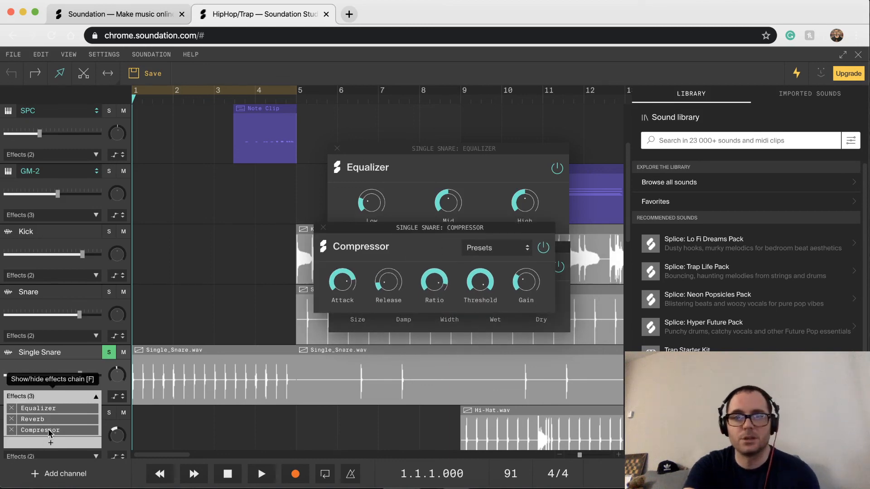
drag(379, 226, 395, 340)
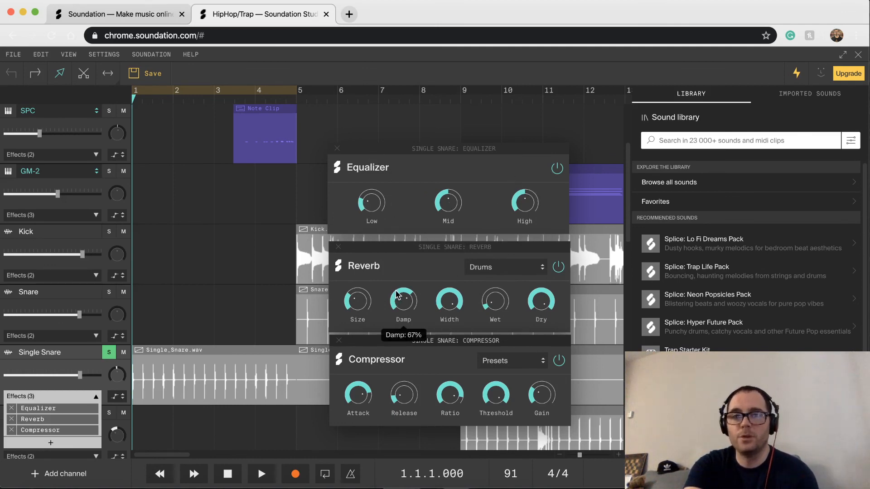
- Play Single Snare from bar 1 and switch its Reverb back to the Cold Cave preset during playback
key(space)
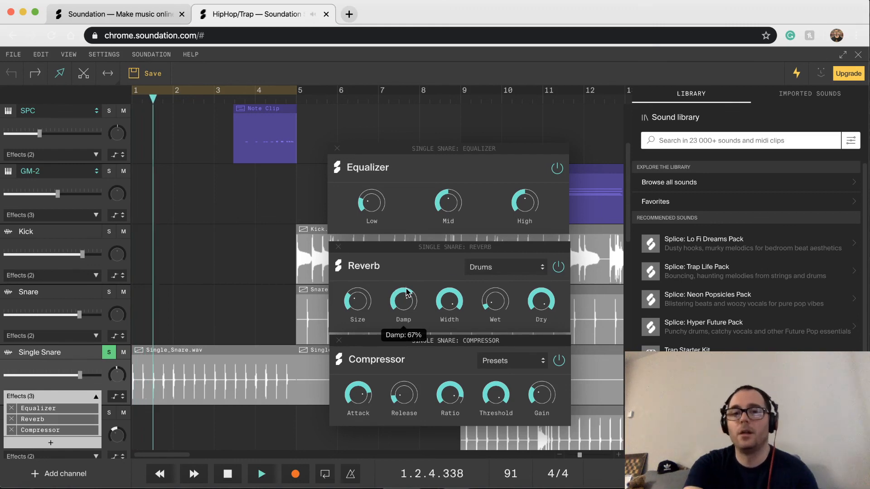
click(510, 267)
click(518, 312)
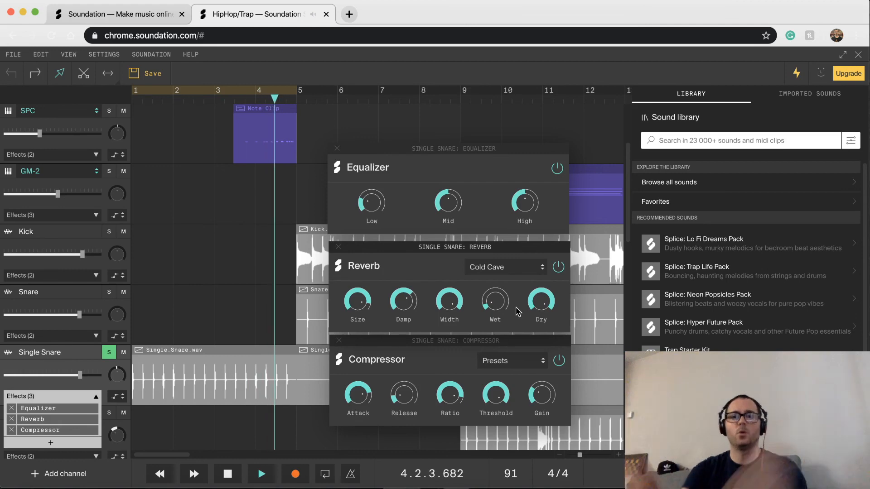
key(space)
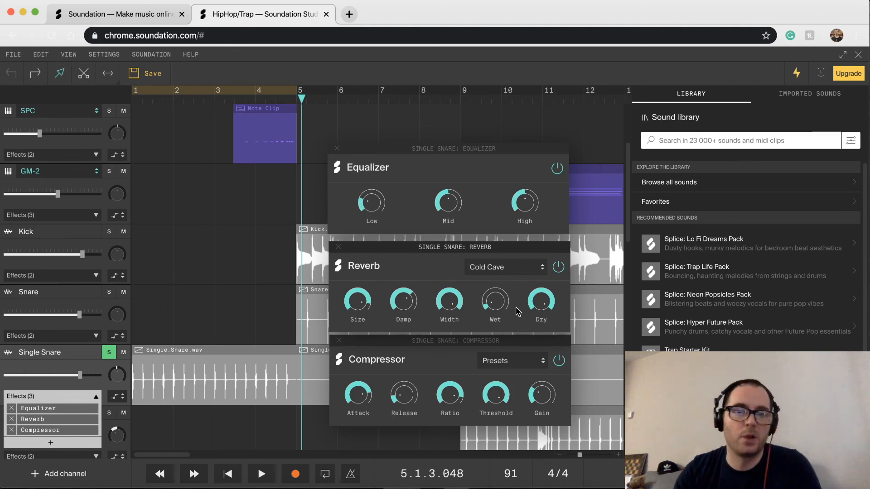
- Compare Single Snare with its Compressor bypassed and active during playback from bar 1, and leave the Compressor on
click(559, 360)
key(space)
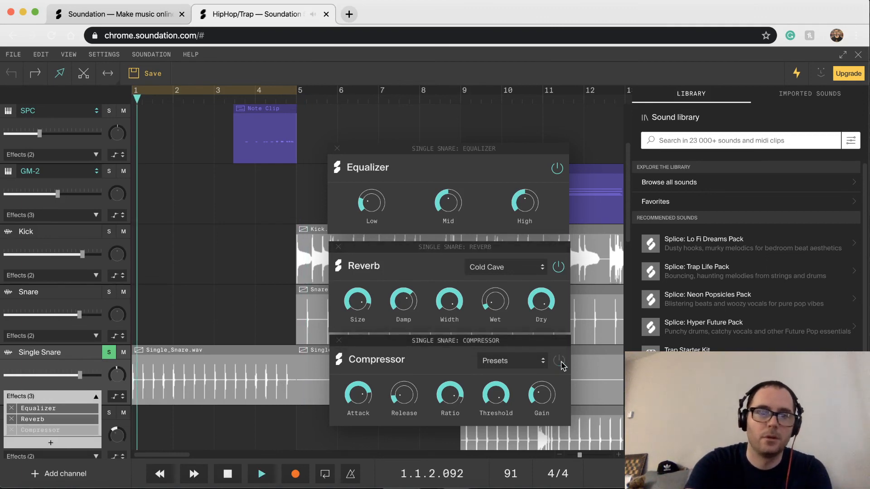
click(560, 362)
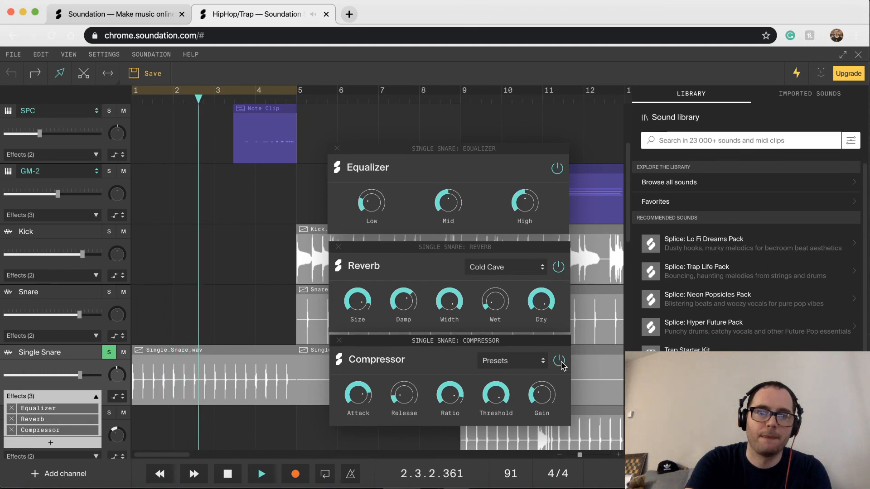
click(560, 362)
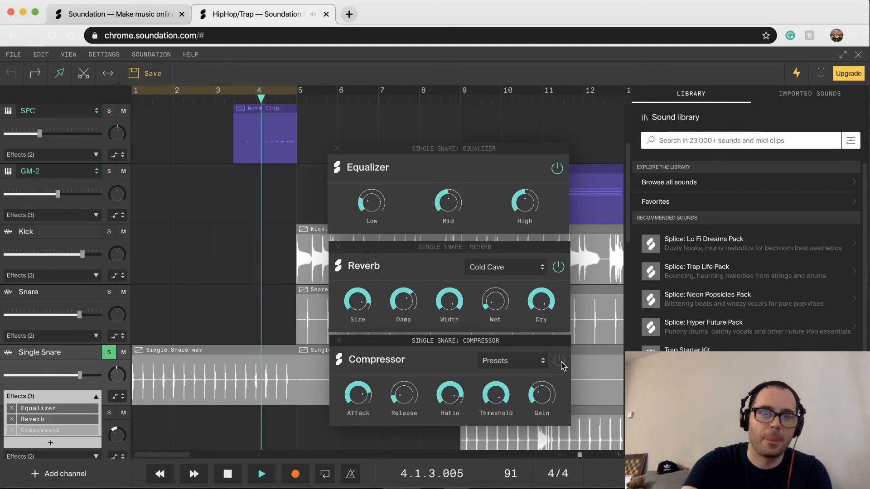
click(560, 362)
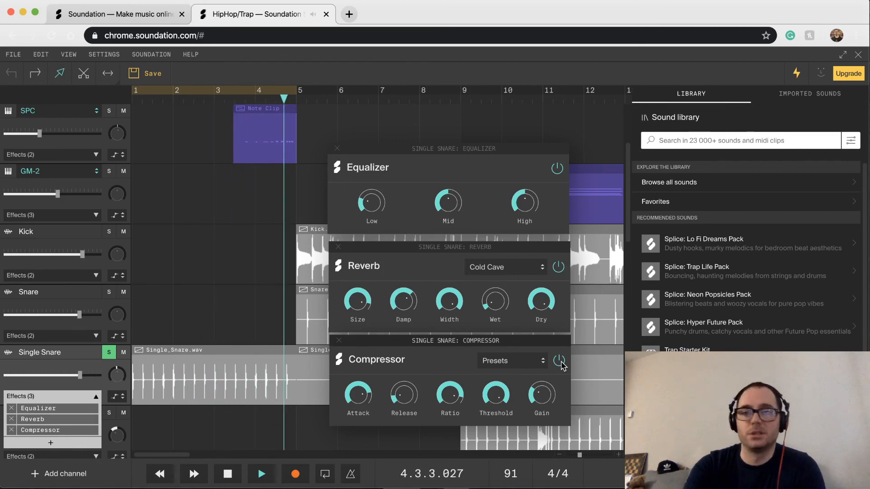
key(space)
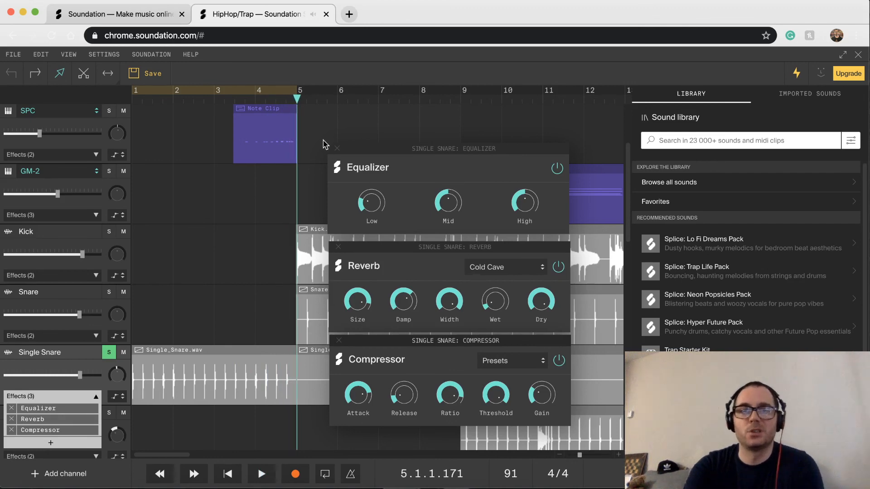
- Close the Single Snare channel's Equalizer, Reverb and Compressor windows
click(336, 148)
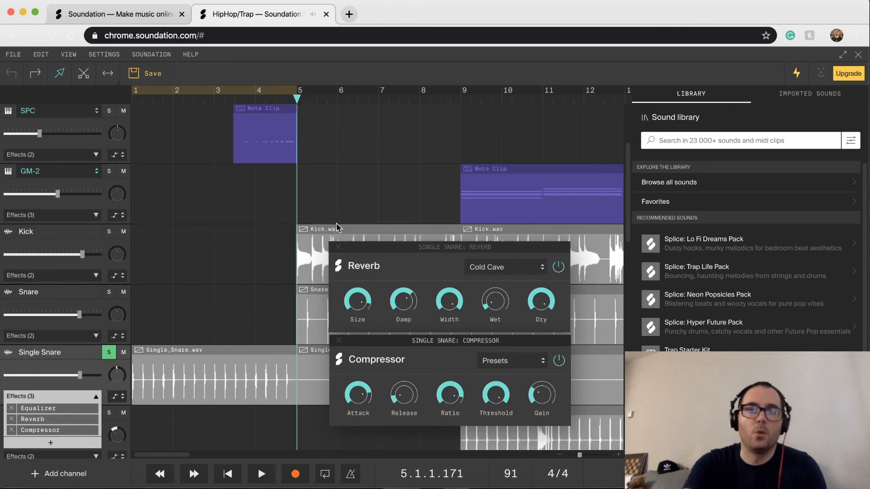
click(338, 247)
click(339, 341)
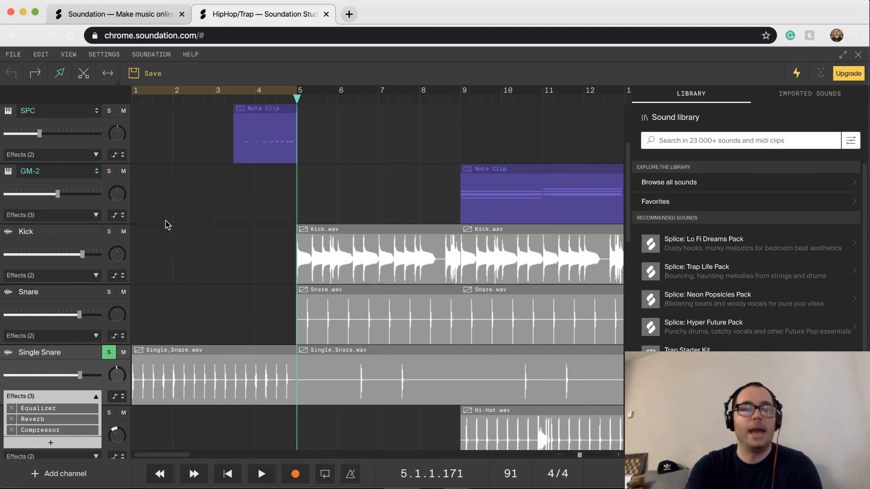
- Expand the Snare channel's effects chain, solo Snare in place of Single Snare, and play it from bar 5
click(76, 293)
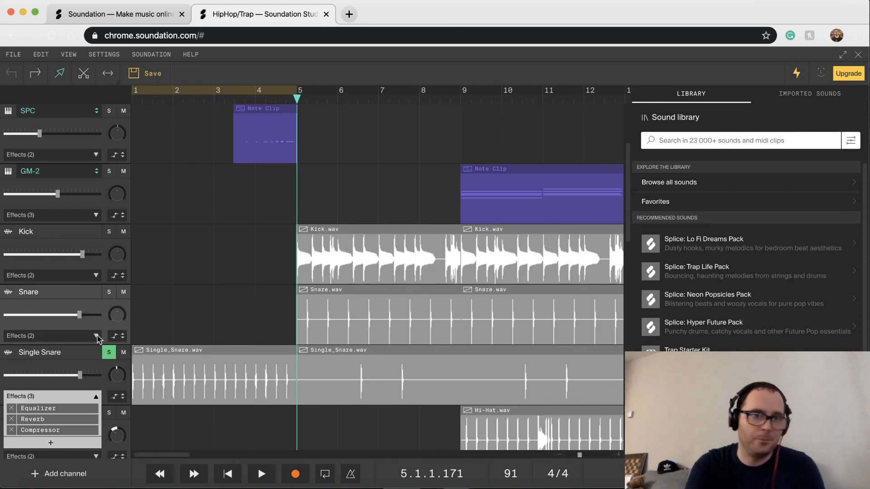
click(96, 336)
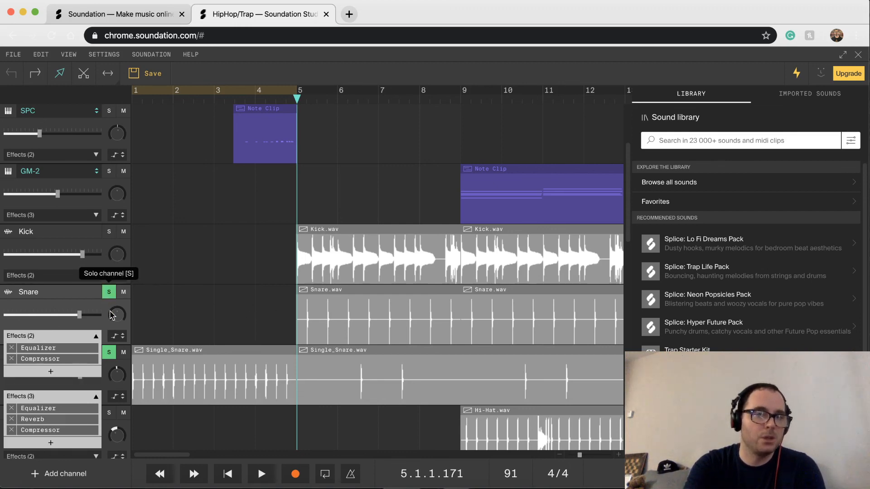
click(109, 354)
key(space)
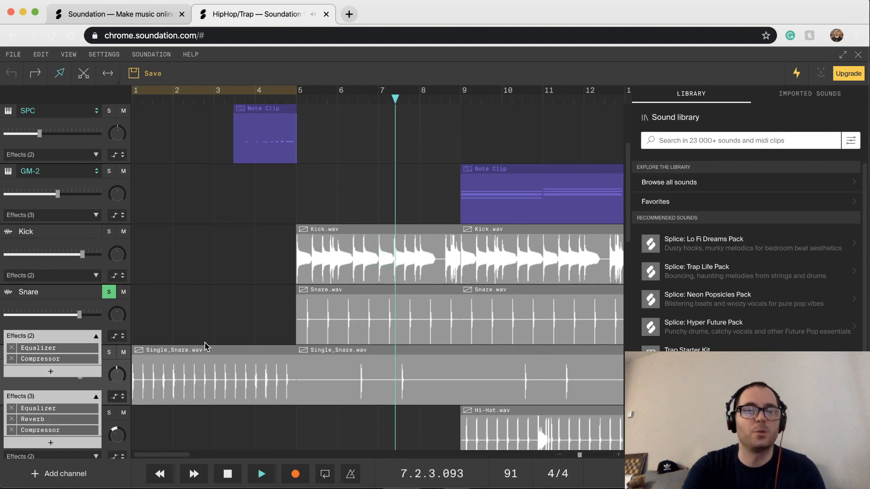
key(space)
- Unsolo Snare, raise its volume slightly while the full mix plays, and return to bar 1
click(109, 294)
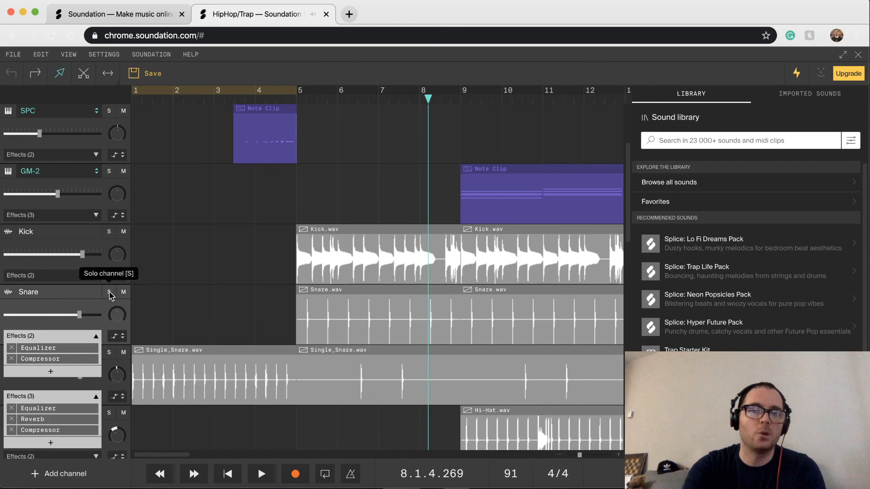
key(space)
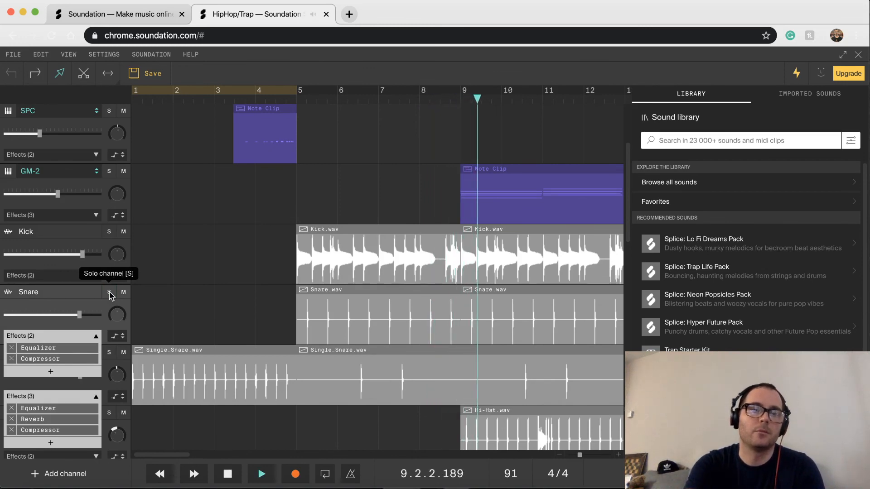
drag(80, 314, 86, 315)
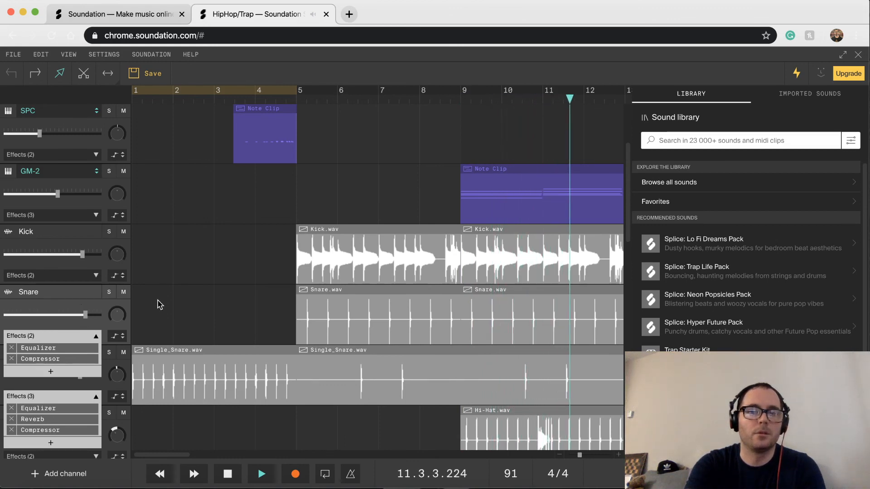
key(space)
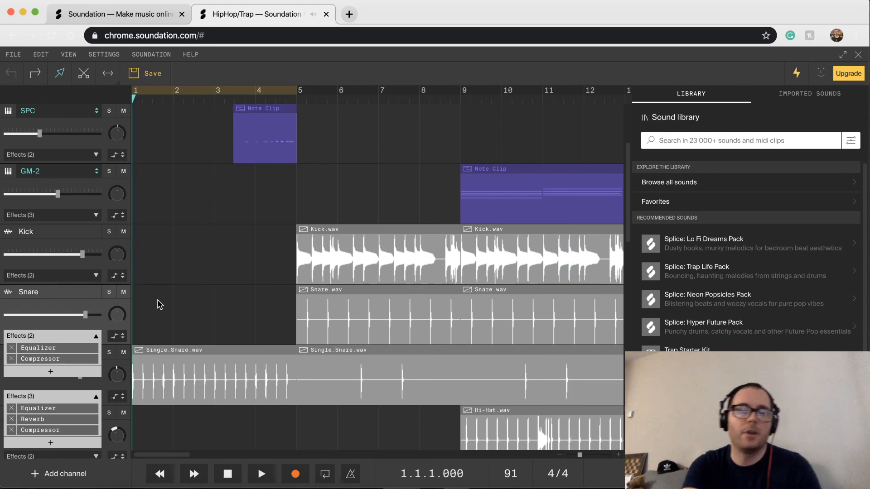
- Play the full mix from bar 1 and check the Single Snare channel's Reverb settings, closing the window again
key(space)
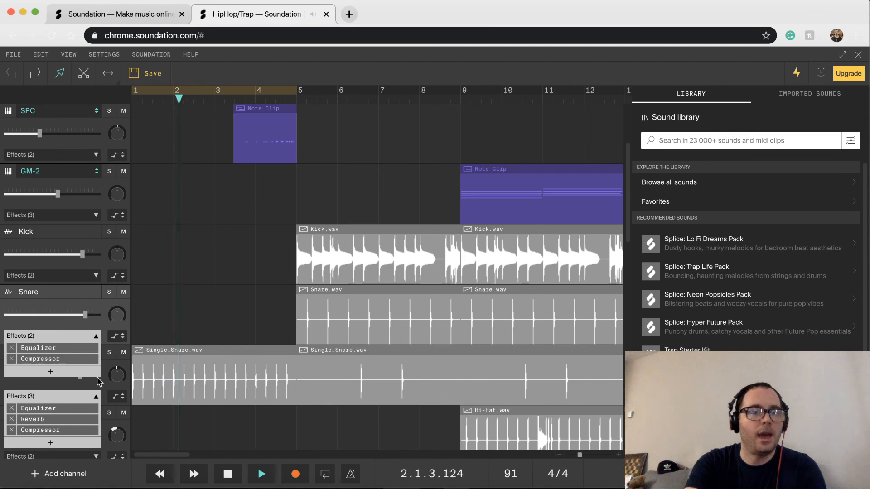
click(73, 421)
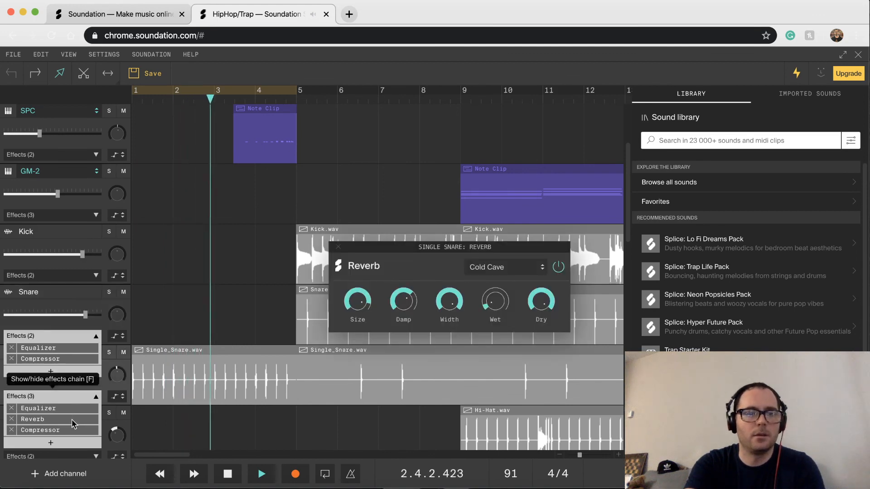
click(338, 247)
- Play Single Snare soloed from bar 1 and switch the solo to Snare during playback to compare them
click(109, 352)
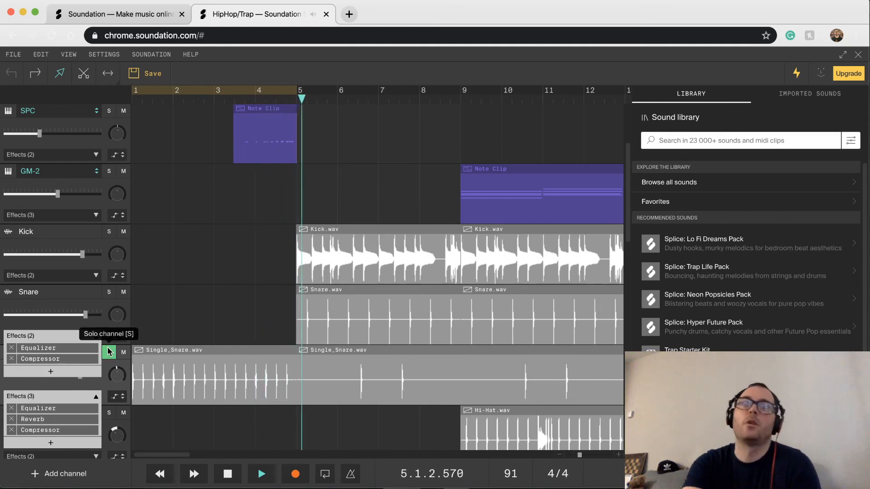
key(Return)
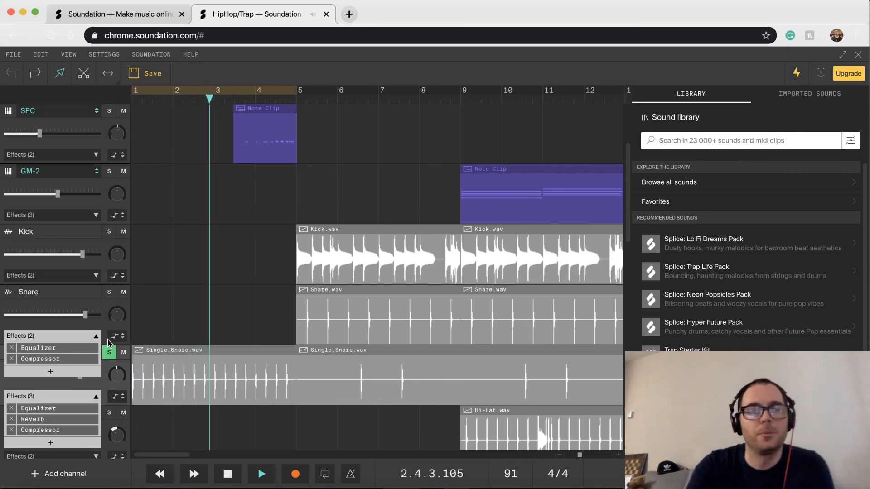
click(110, 293)
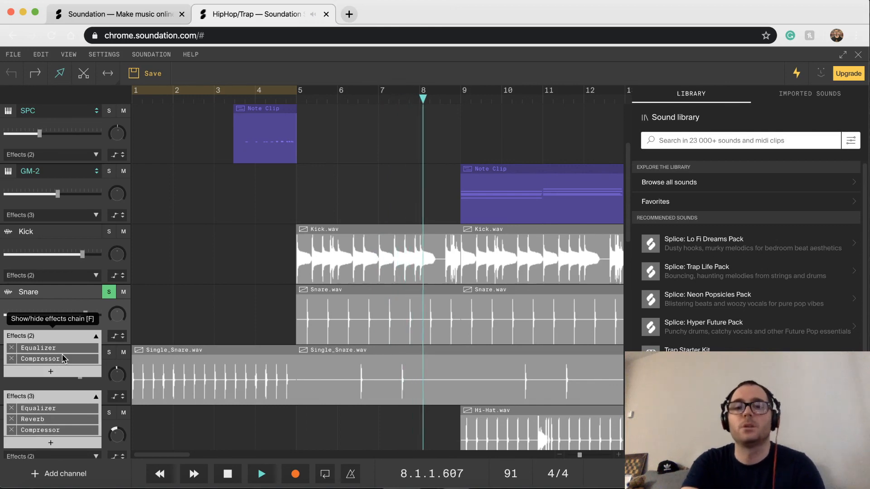
key(space)
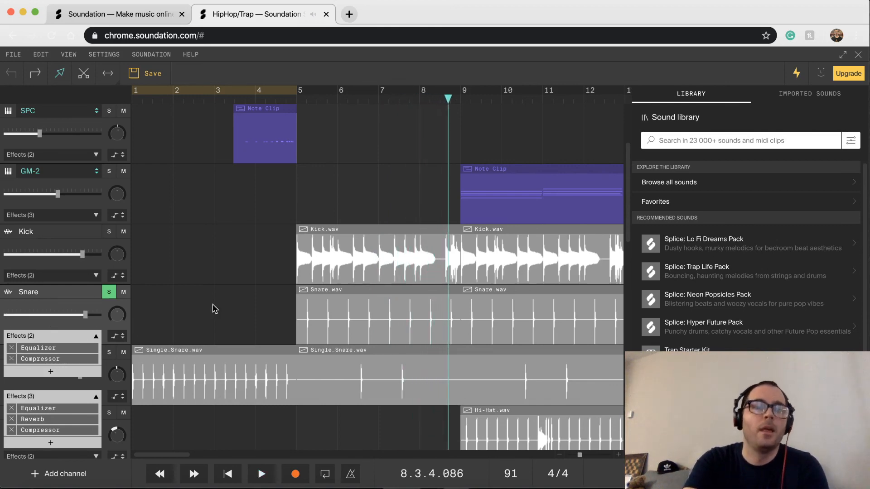
- Solo Kick in place of Snare, expand its effects chain, and play the channel from bar 8 past bar 13
click(108, 235)
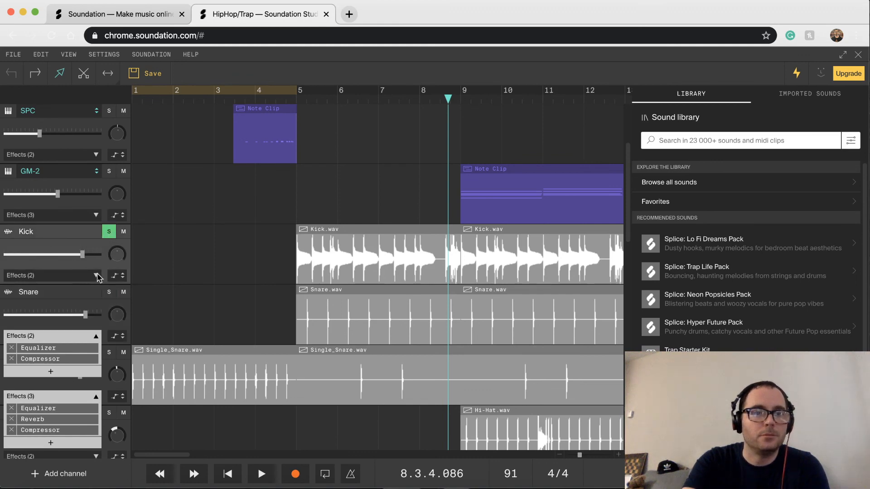
click(96, 276)
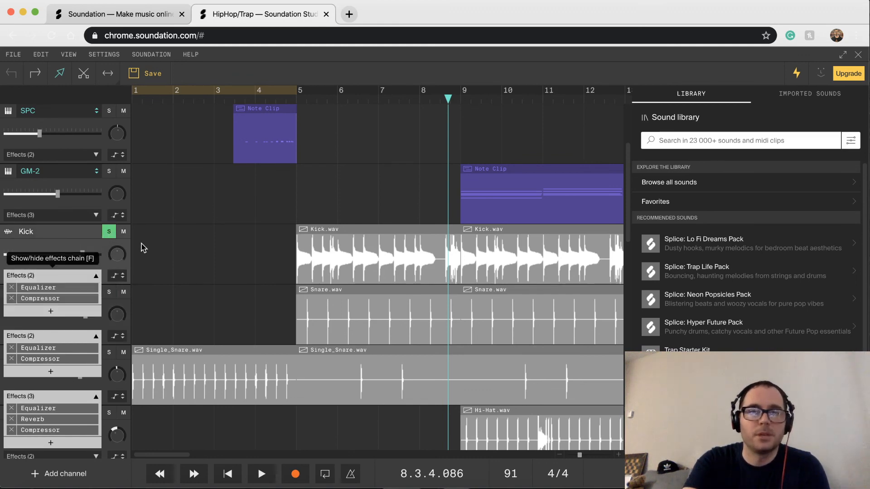
key(space)
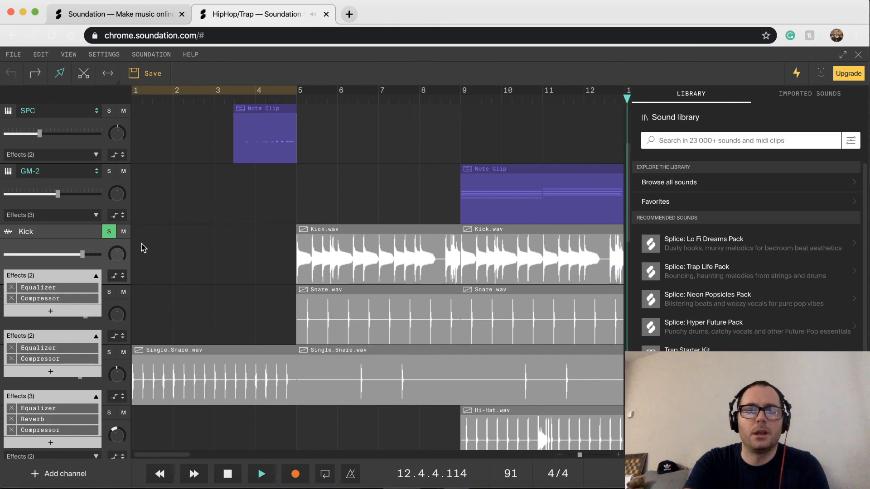
key(space)
scroll(198, 248, left, 10)
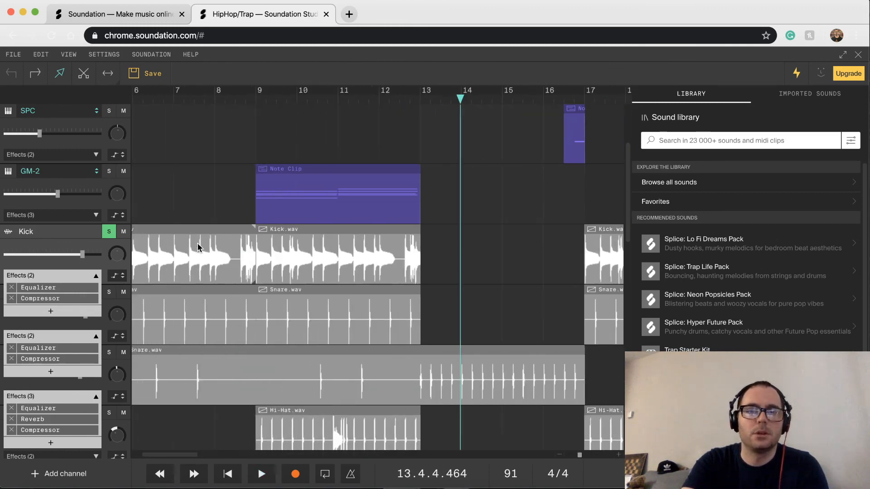
scroll(285, 190, up, 4)
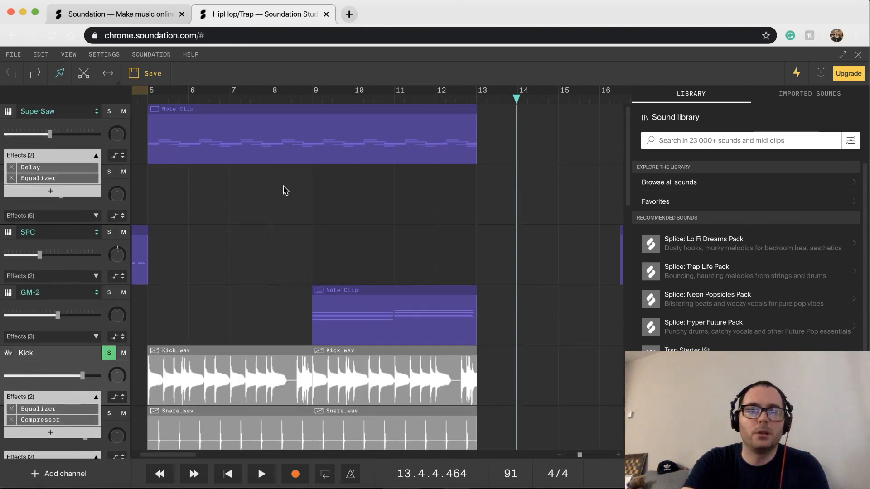
- Examine how the clips are laid out across the arrangement up to bar 25 and place the playhead at bar 17
scroll(285, 190, left, 5)
scroll(285, 190, right, 3)
scroll(285, 190, down, 10)
scroll(285, 190, up, 10)
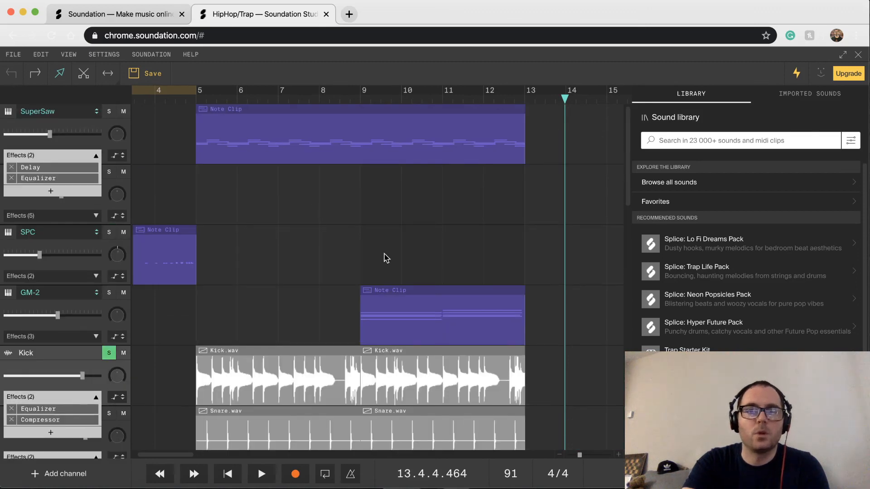
scroll(386, 258, right, 8)
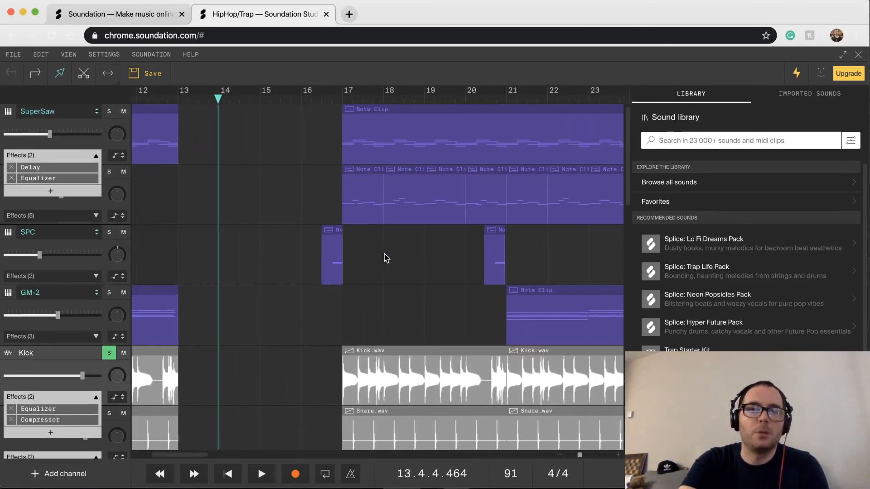
scroll(384, 255, right, 3)
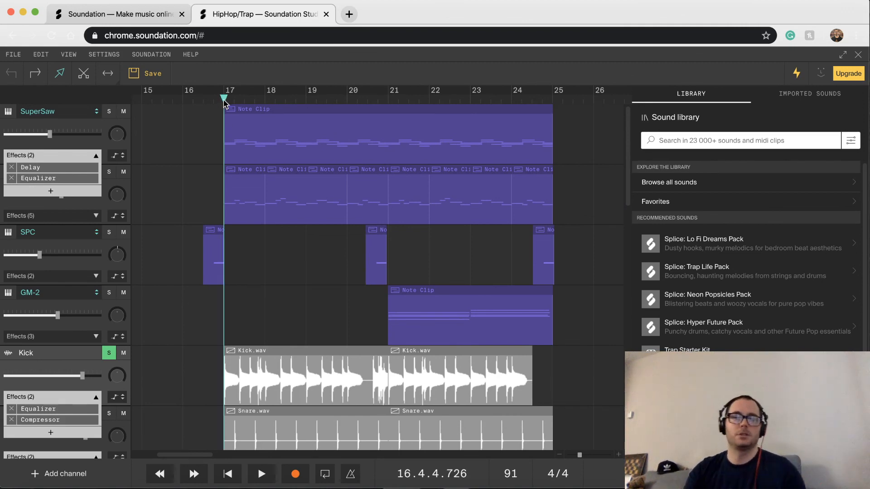
scroll(252, 226, left, 13)
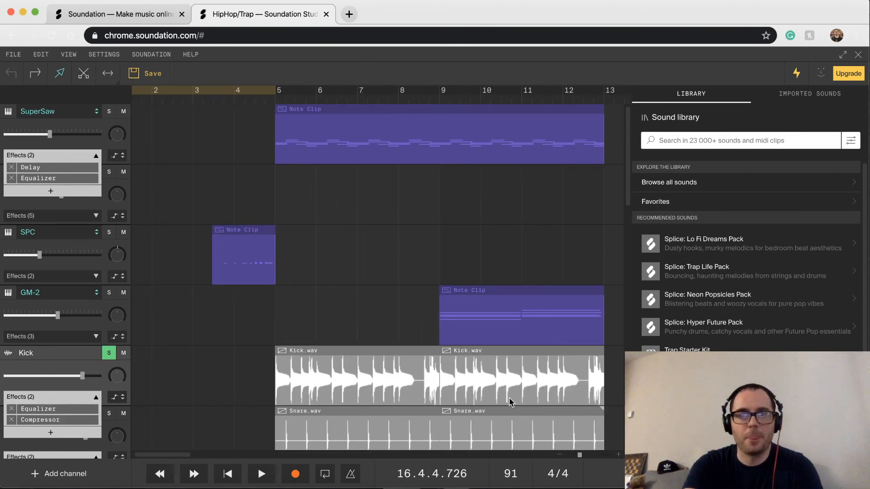
scroll(499, 388, down, 2)
scroll(498, 388, up, 2)
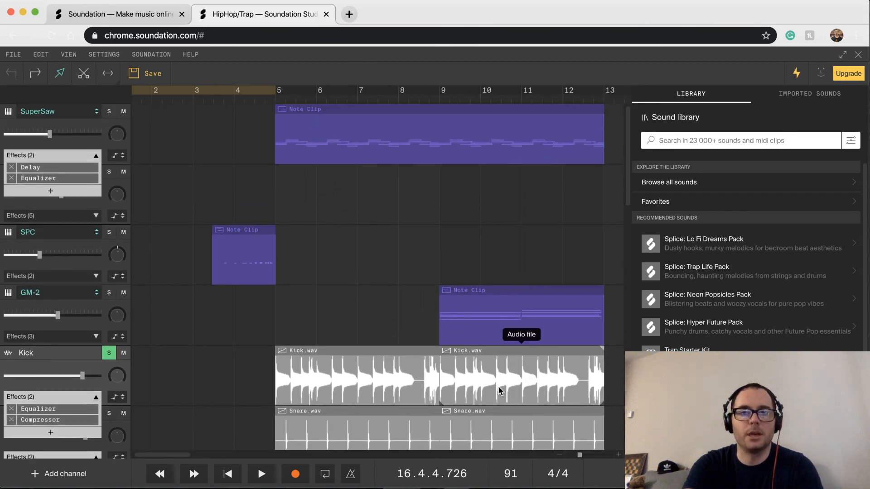
scroll(512, 253, right, 2)
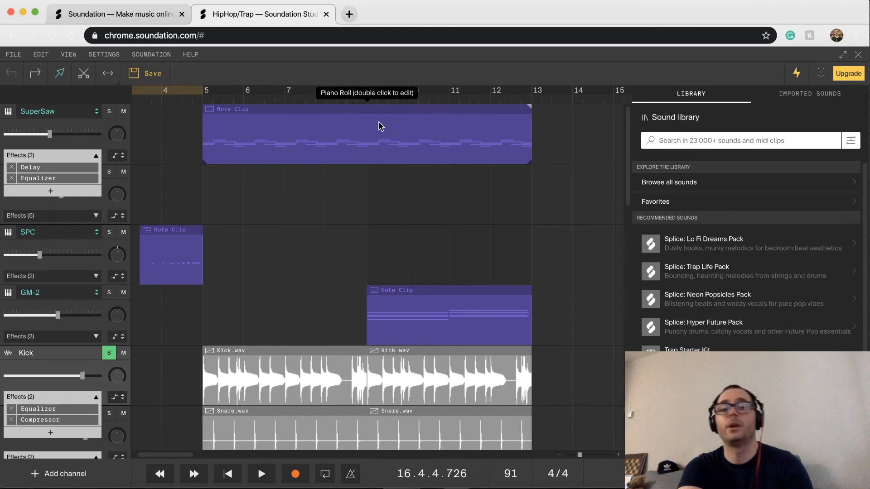
scroll(442, 208, right, 10)
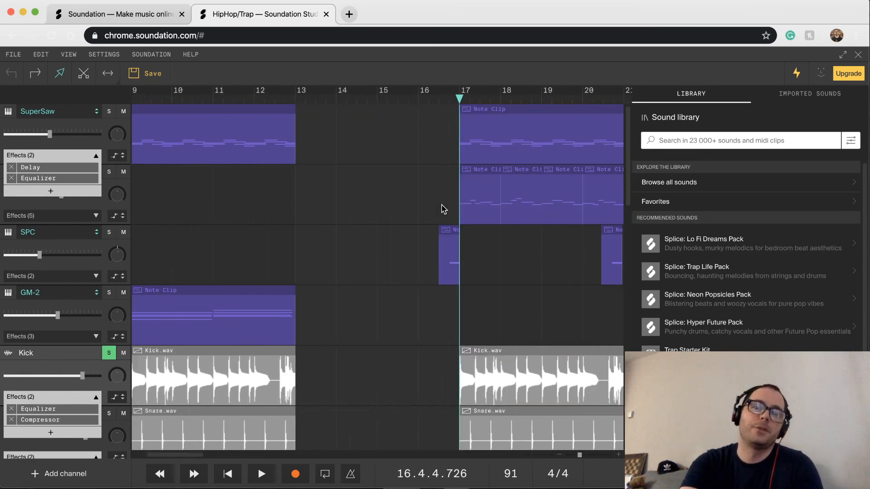
scroll(443, 208, right, 5)
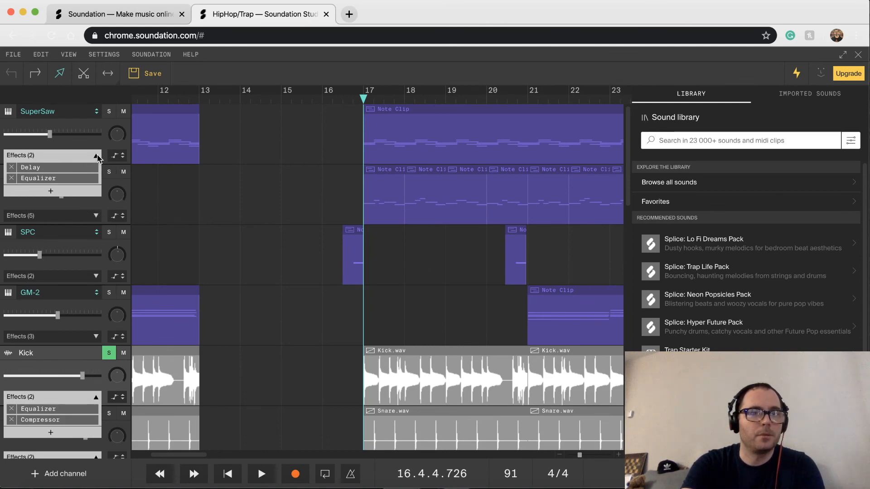
- Collapse SuperSaw's effects chain, solo Simple Synth in place of Kick, and play it from bar 17 to bar 20
click(97, 157)
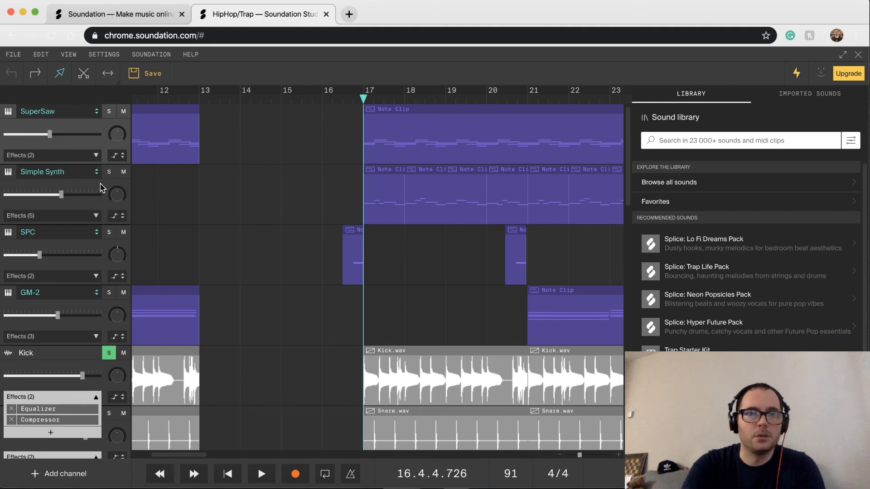
click(108, 172)
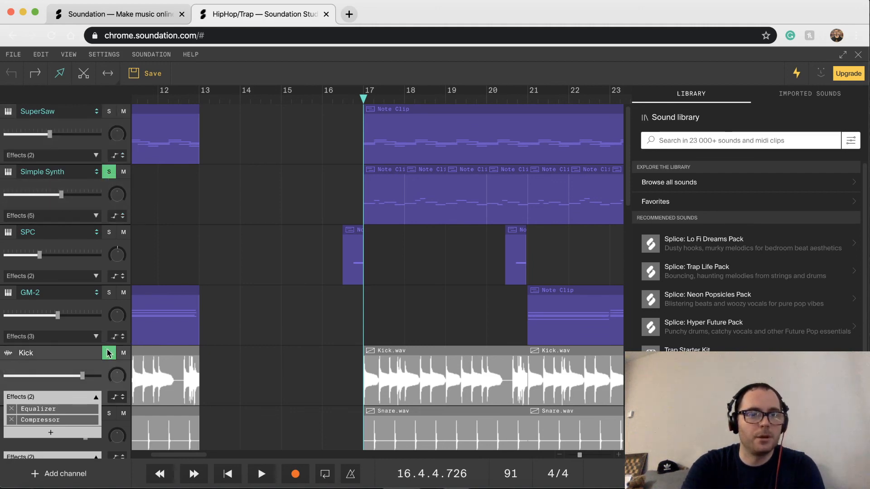
click(109, 353)
key(space)
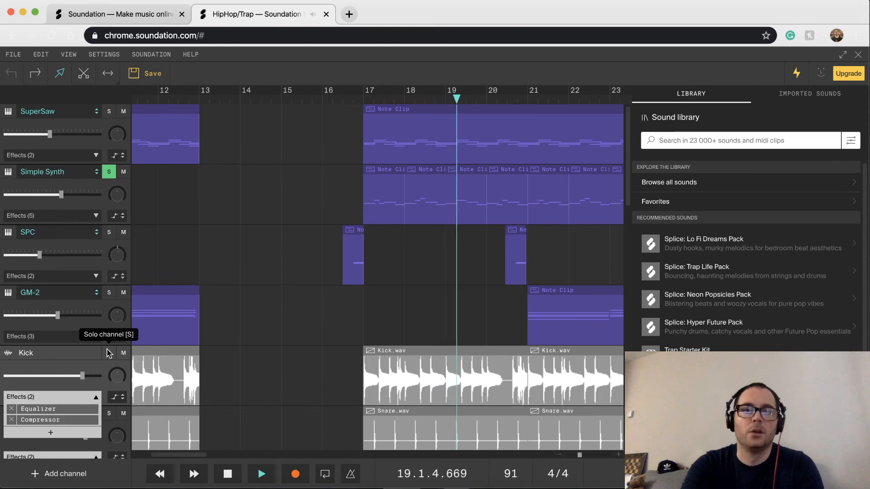
key(space)
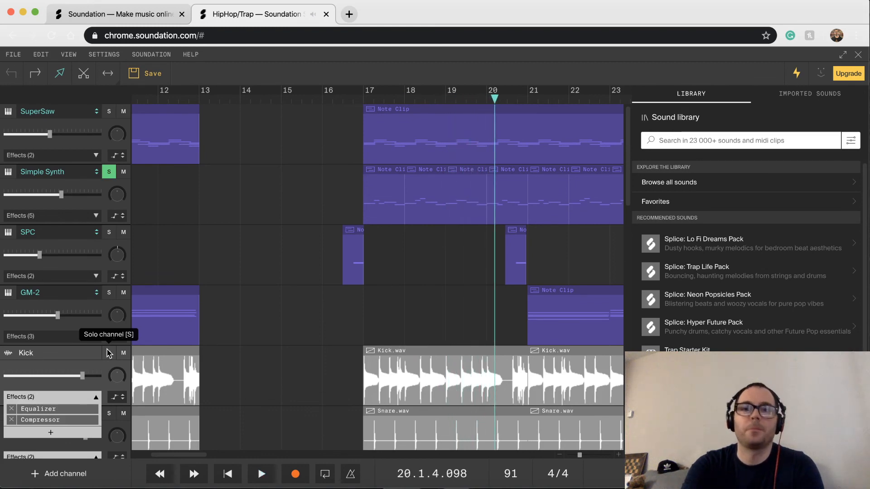
- Open Simple Synth's bar 17 note clip, add and lengthen a B3 note, then delete it and close the editor
double_click(381, 207)
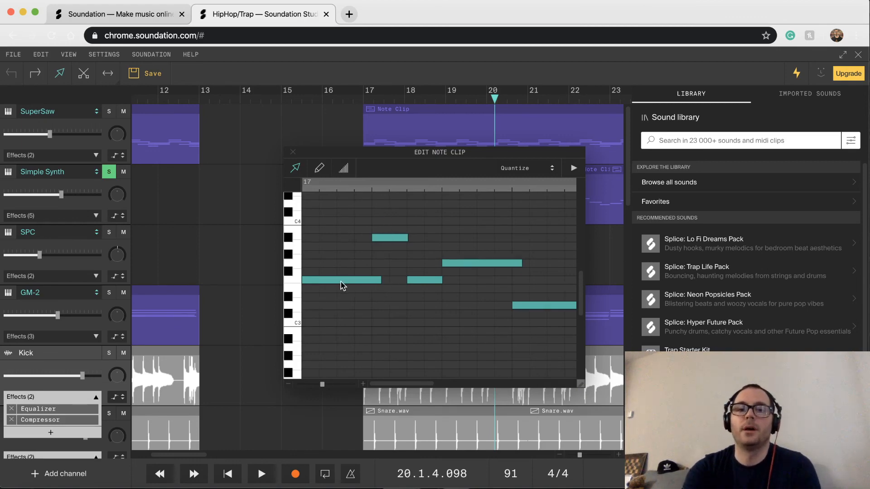
click(310, 230)
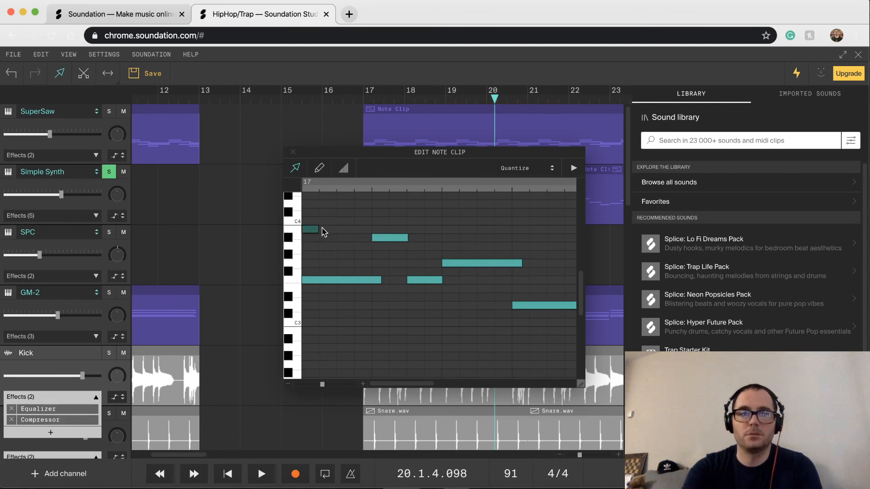
drag(319, 230, 383, 230)
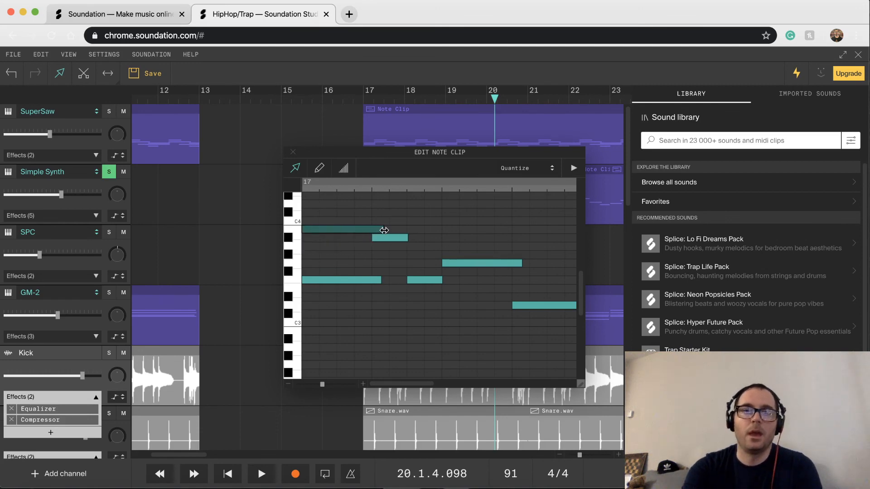
double_click(343, 235)
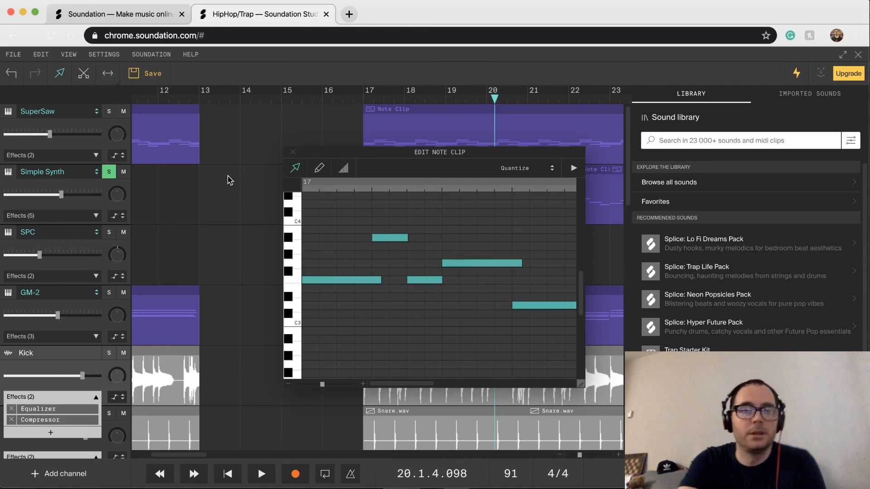
click(293, 152)
- Play soloed Simple Synth on from bar 20, open its instrument settings clear of the channel list, and continue playback past bar 25
key(space)
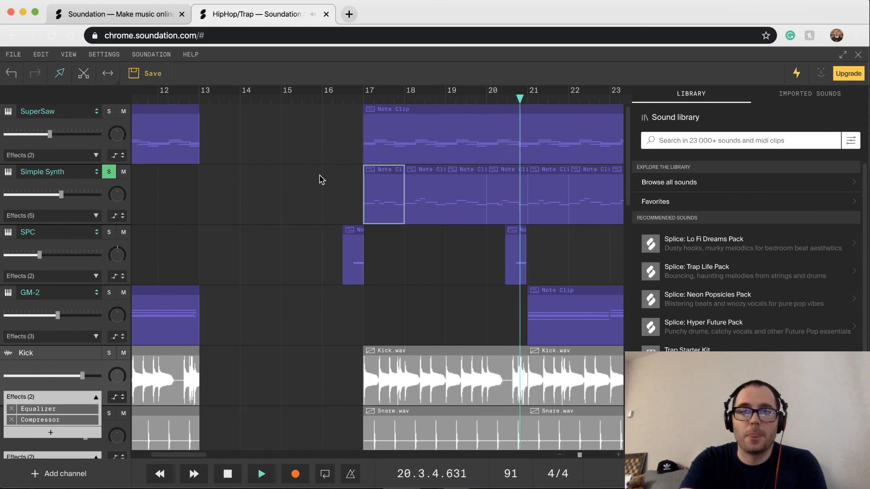
key(space)
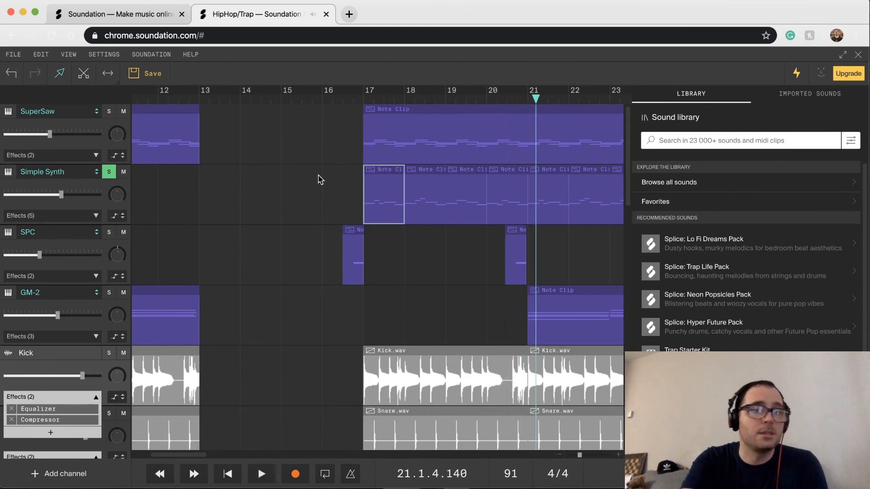
click(92, 175)
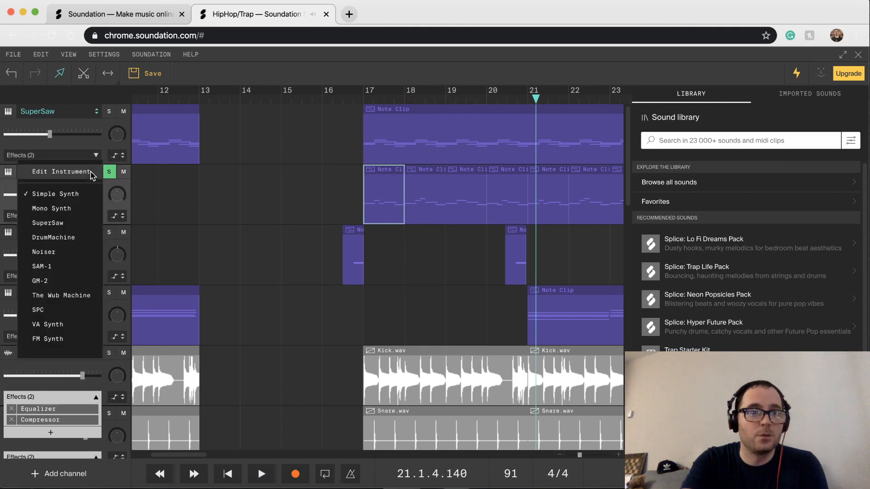
click(87, 195)
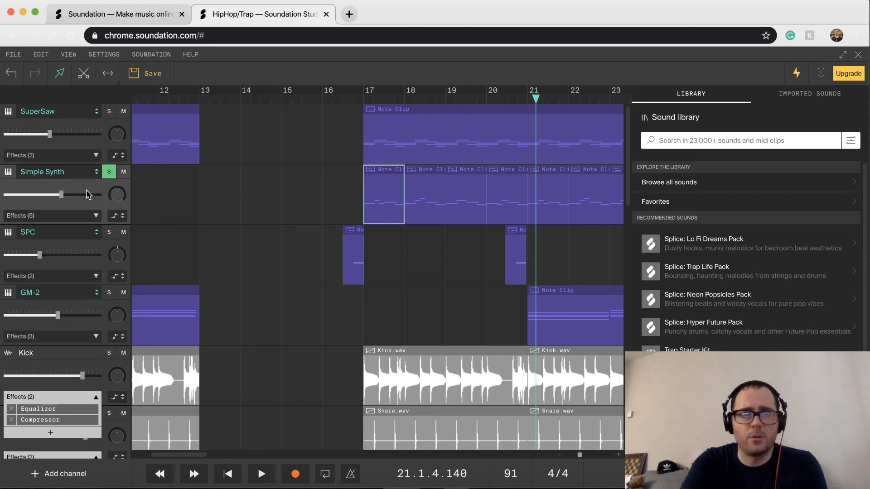
click(68, 175)
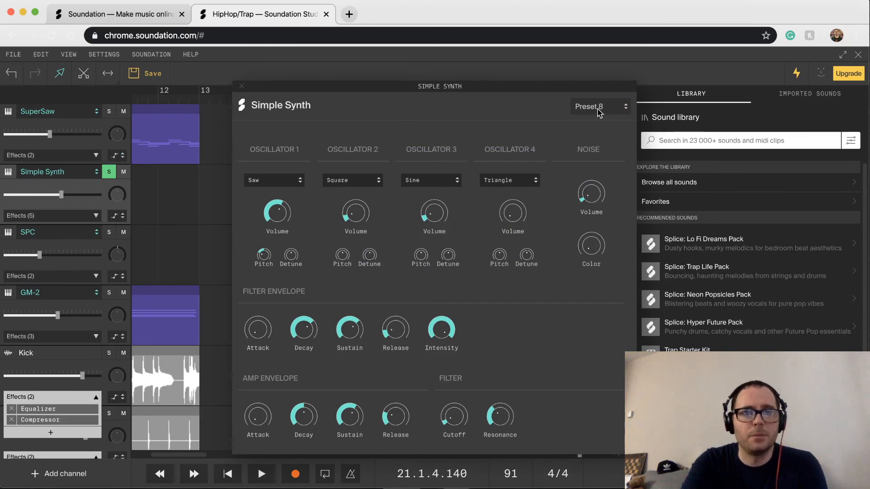
drag(343, 88, 508, 74)
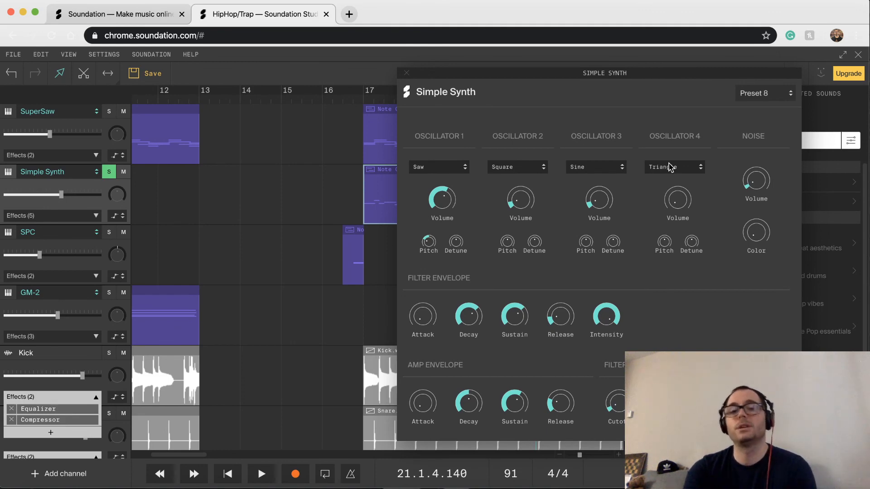
key(space)
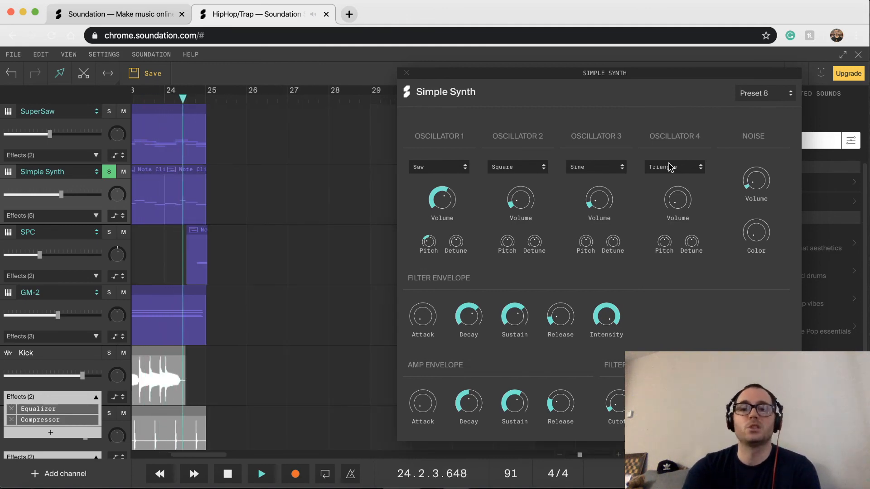
key(space)
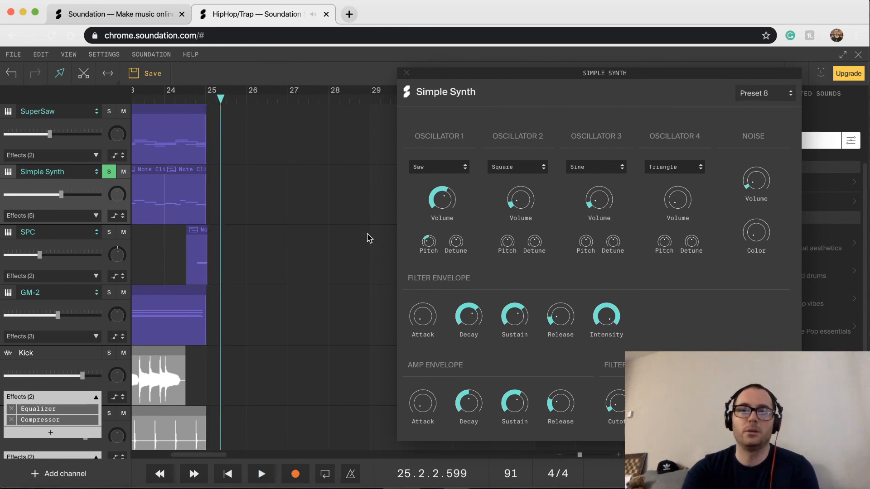
- Expand Simple Synth's effects chain and open its Distortion, Equalizer, Phaser, Compressor and Fakie settings
scroll(367, 238, left, 10)
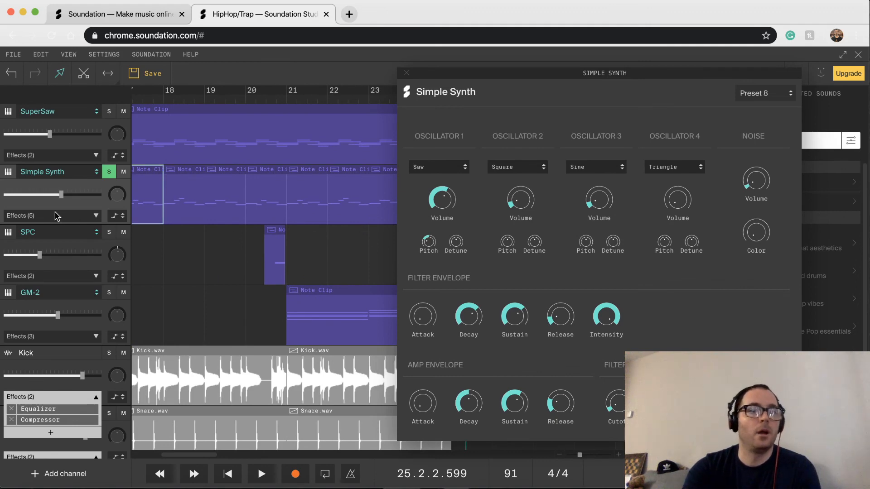
click(95, 216)
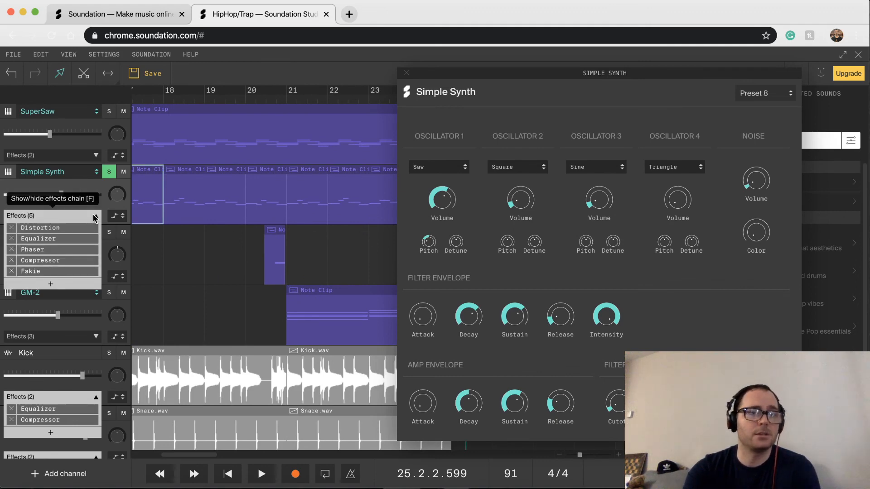
click(56, 229)
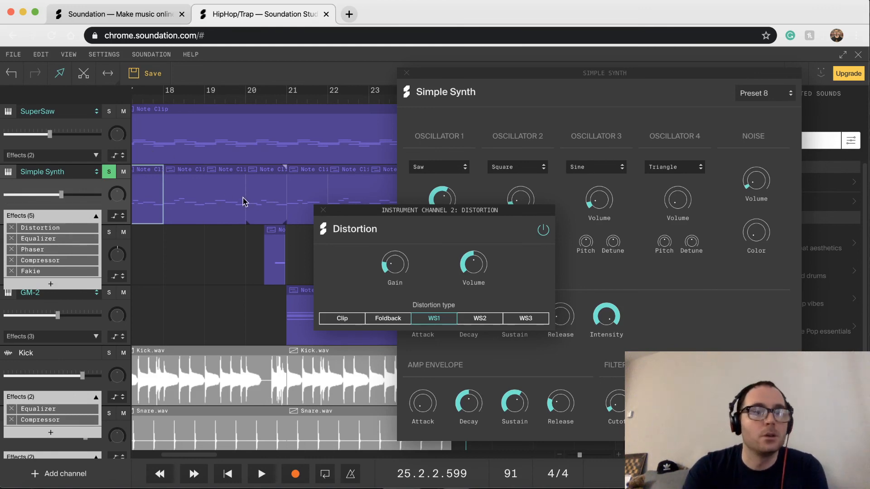
click(40, 239)
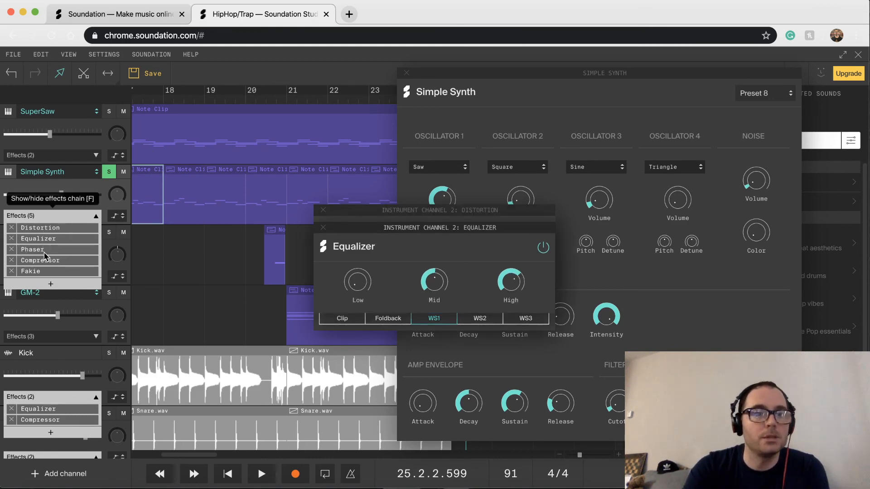
click(44, 250)
click(45, 260)
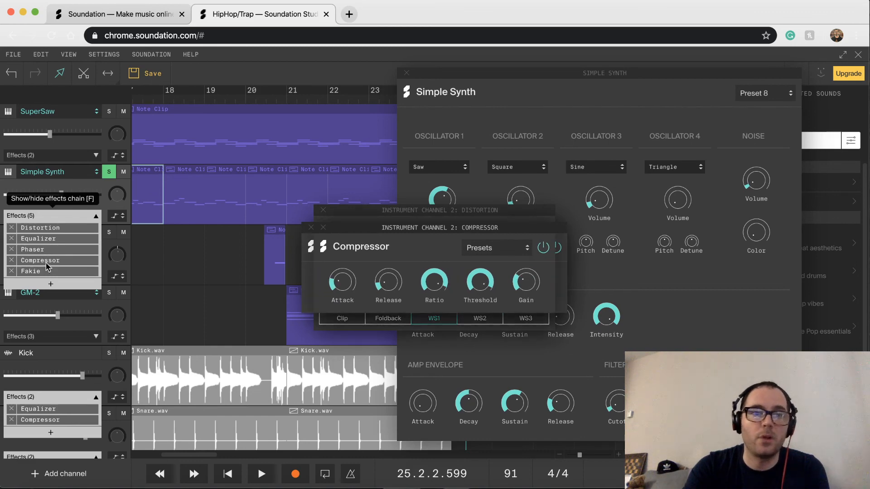
click(49, 271)
- Spread the five effect windows apart so they no longer cover each other, and return the playhead to bar 17
drag(371, 230, 607, 397)
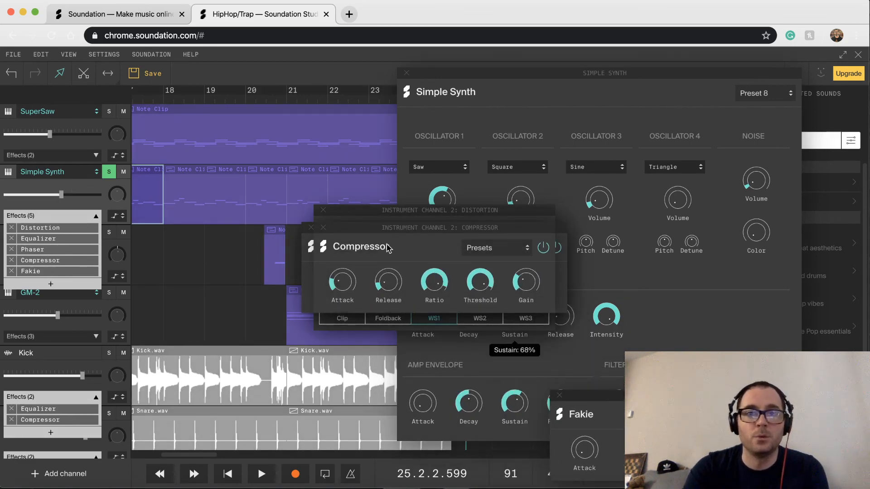
drag(384, 228, 380, 402)
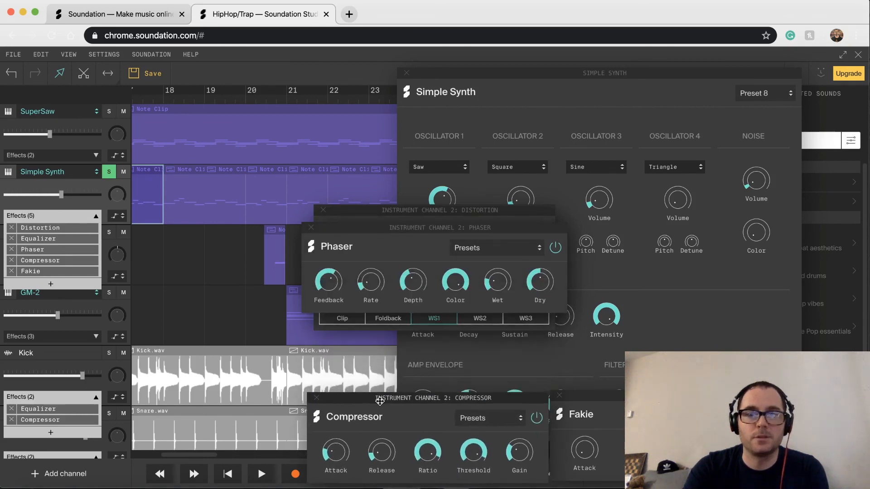
drag(411, 227, 149, 394)
drag(407, 234, 663, 295)
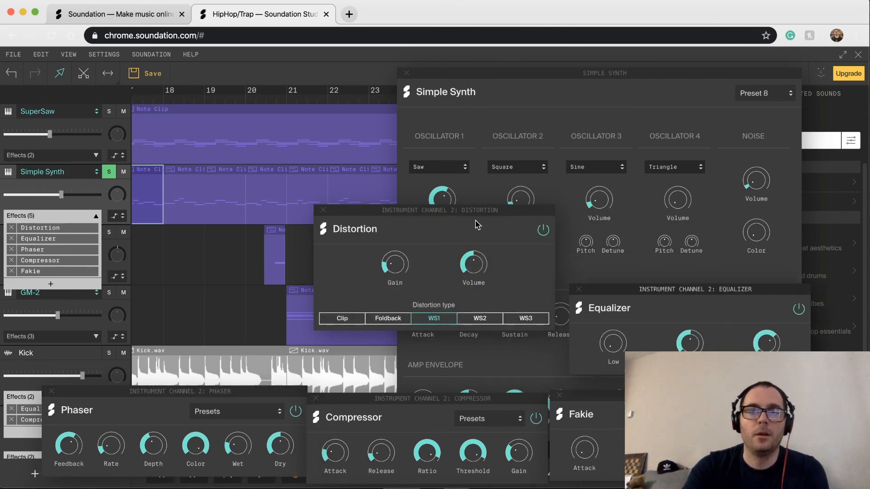
drag(468, 210, 237, 271)
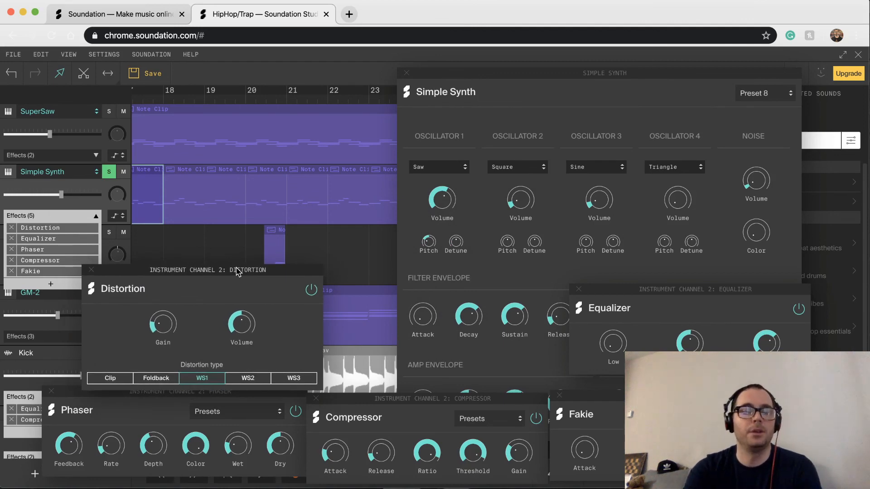
scroll(211, 203, left, 5)
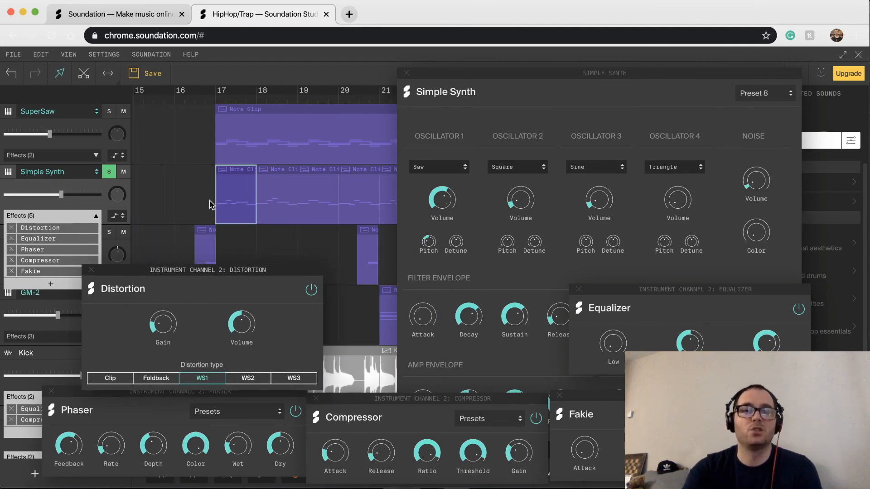
click(258, 99)
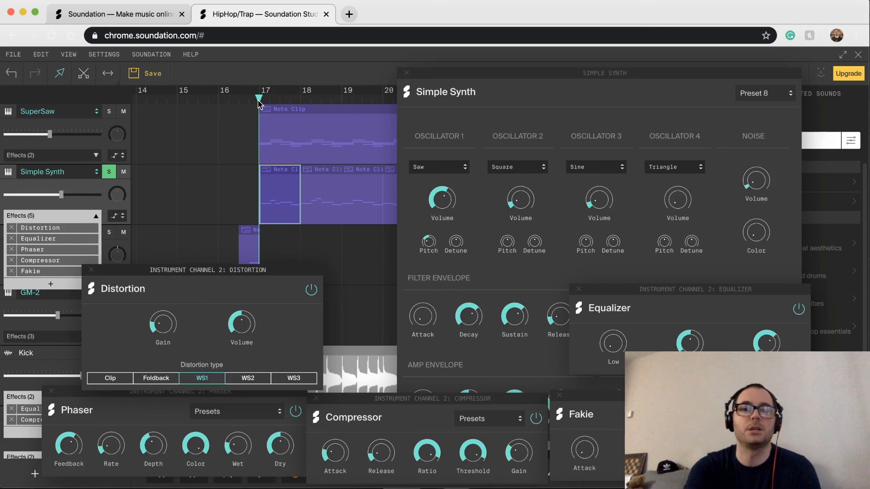
- Play soloed Simple Synth from bar 17 and try Distortion types Foldback, Clip, WS2 and WS3, restarting near bar 17 for the last two
key(space)
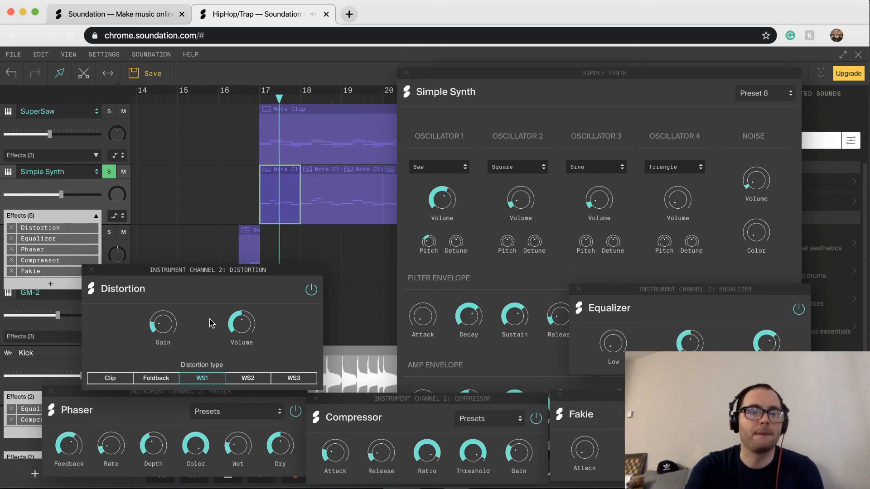
click(157, 379)
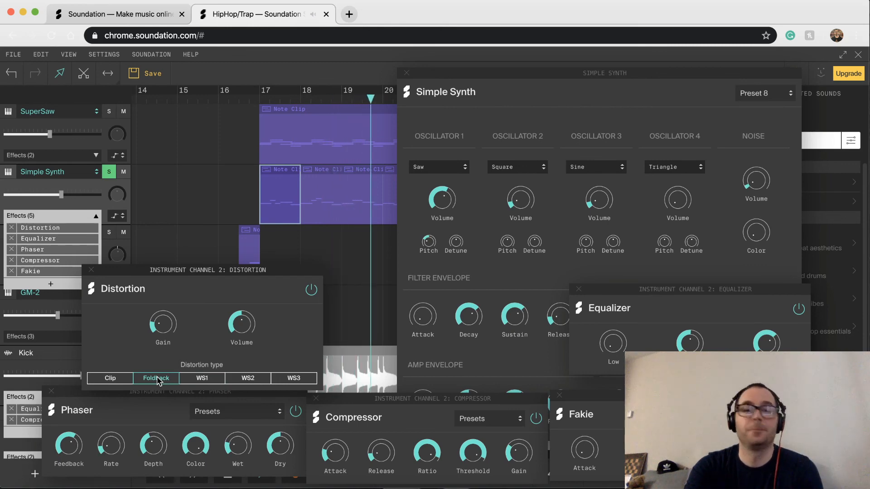
click(115, 381)
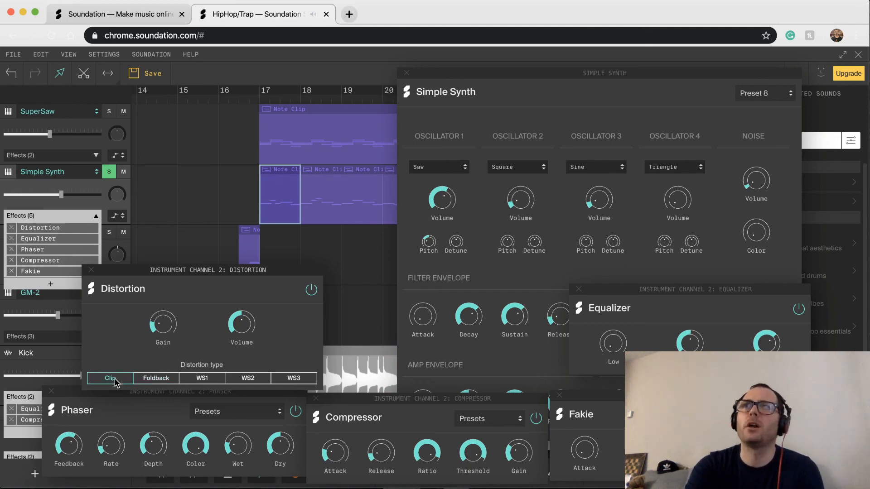
click(248, 378)
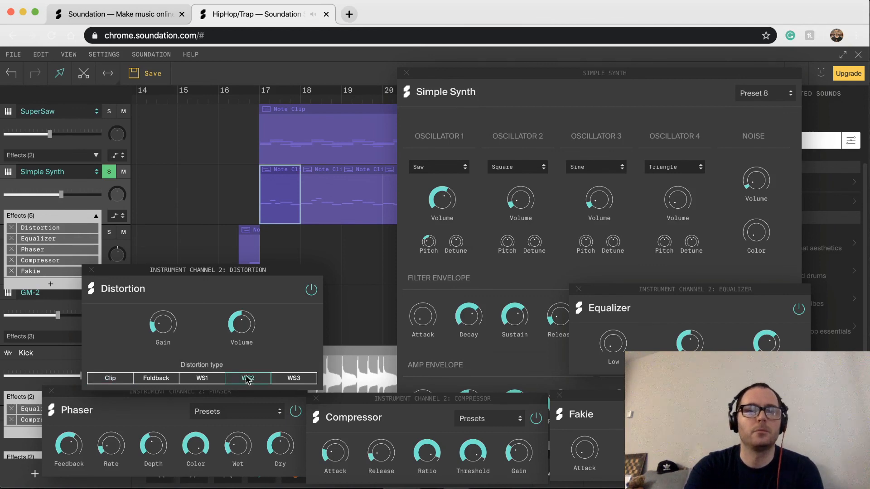
click(256, 98)
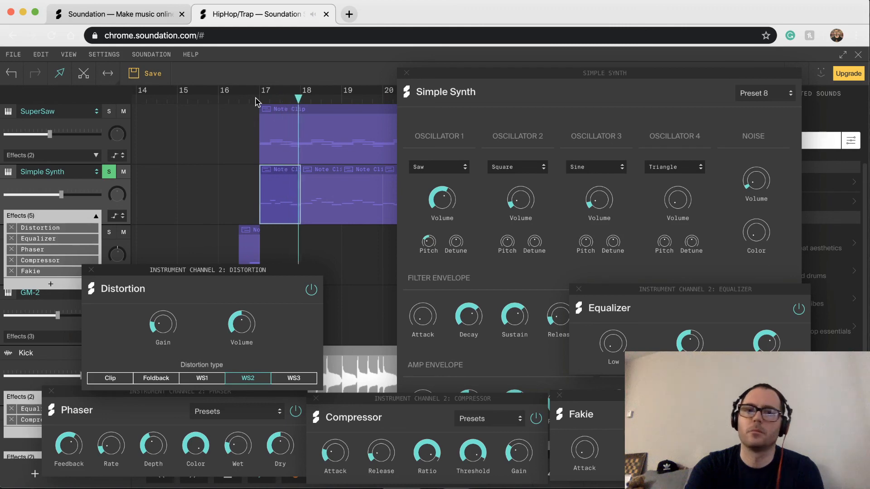
click(294, 378)
click(256, 100)
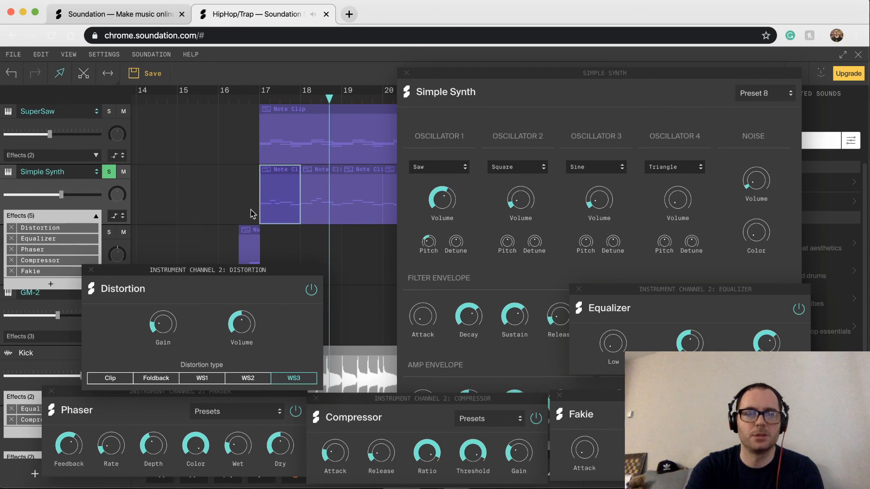
- Bypass Simple Synth's Phaser, Compressor and Fakie effects and play the channel from bar 17
click(295, 411)
click(536, 419)
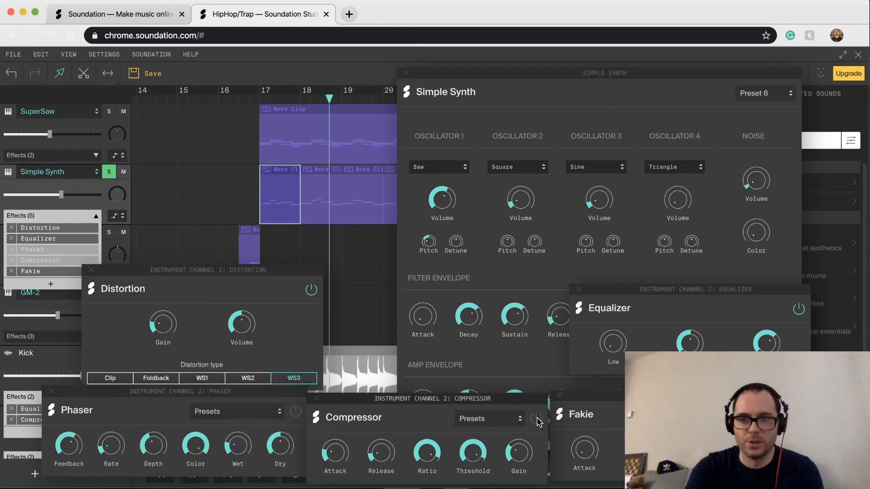
click(778, 414)
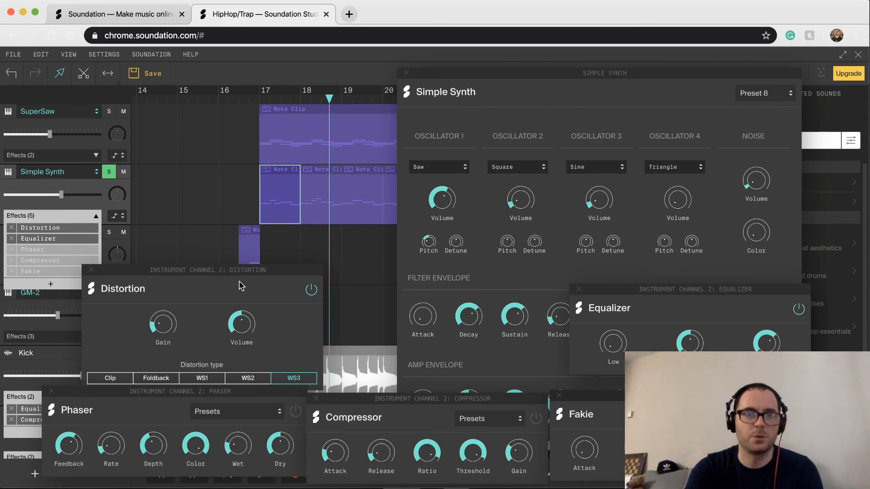
click(260, 98)
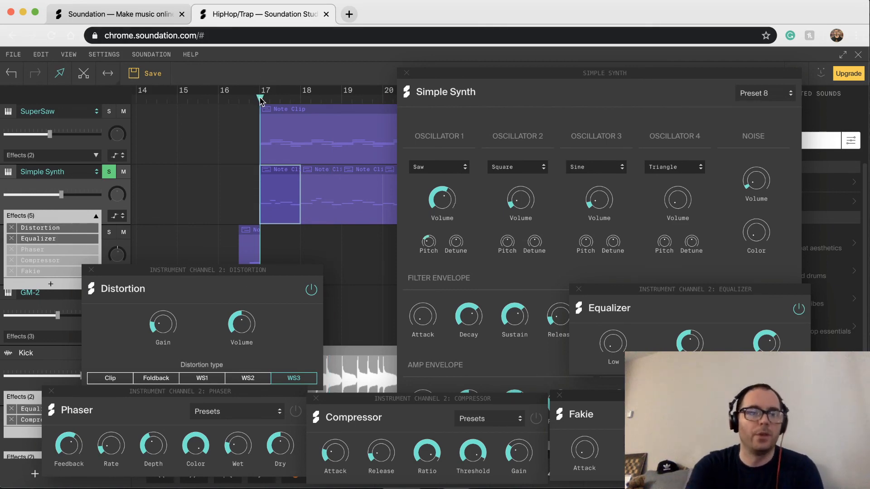
key(space)
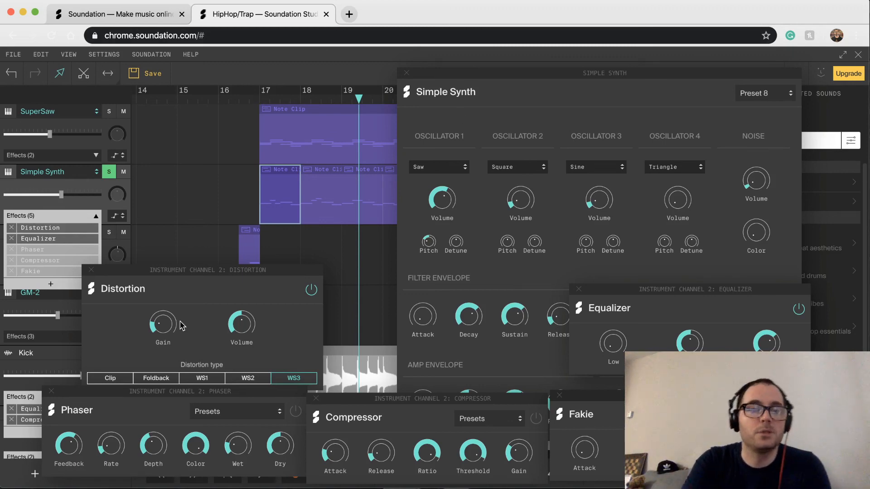
- Set the Distortion type back to WS1, try different Gain and Volume amounts, and return playback to just before bar 17
drag(164, 324, 208, 382)
click(208, 382)
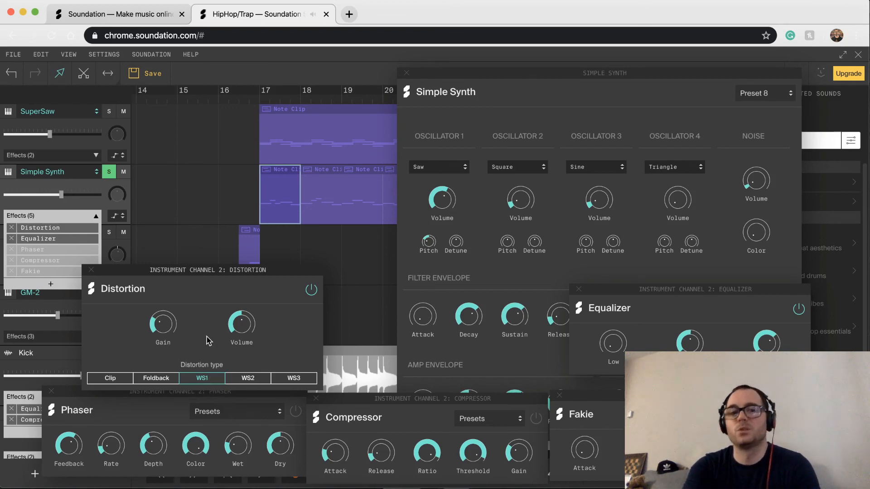
mouse_move(162, 325)
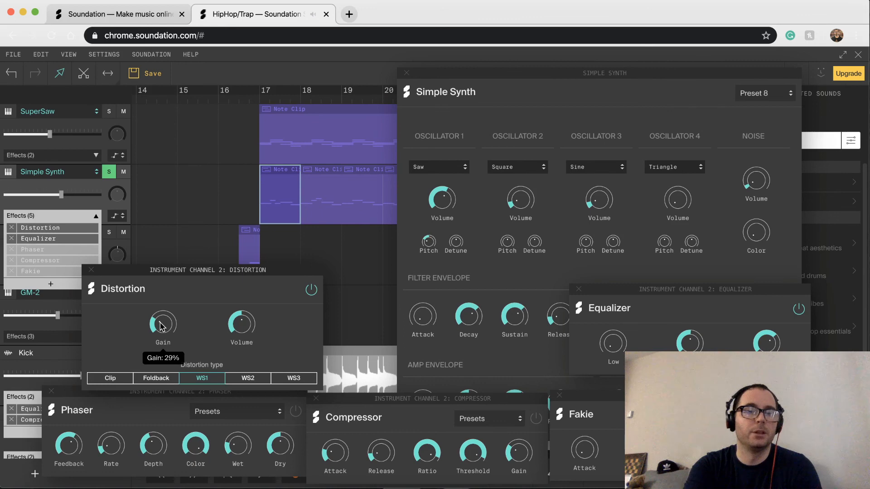
drag(164, 328, 161, 270)
drag(243, 328, 179, 404)
click(240, 96)
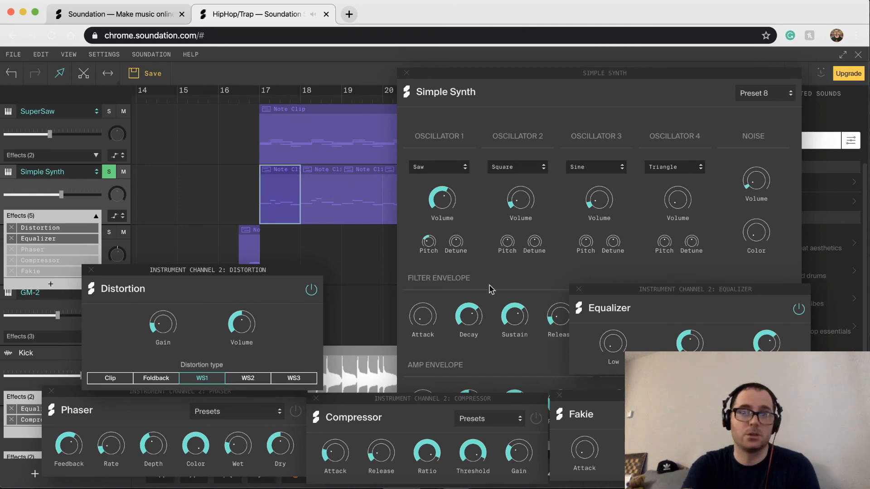
- Move the Equalizer window next to Distortion and check its Low, Mid and High levels
drag(626, 291, 429, 277)
mouse_move(387, 333)
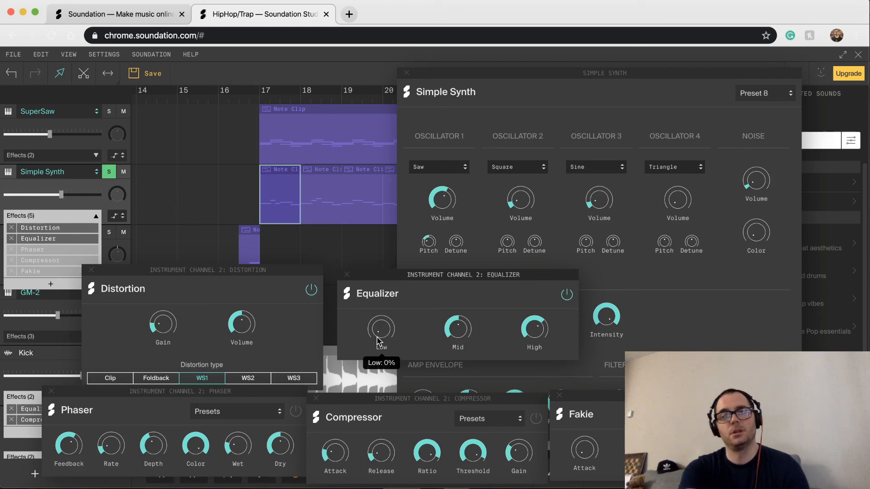
mouse_move(460, 329)
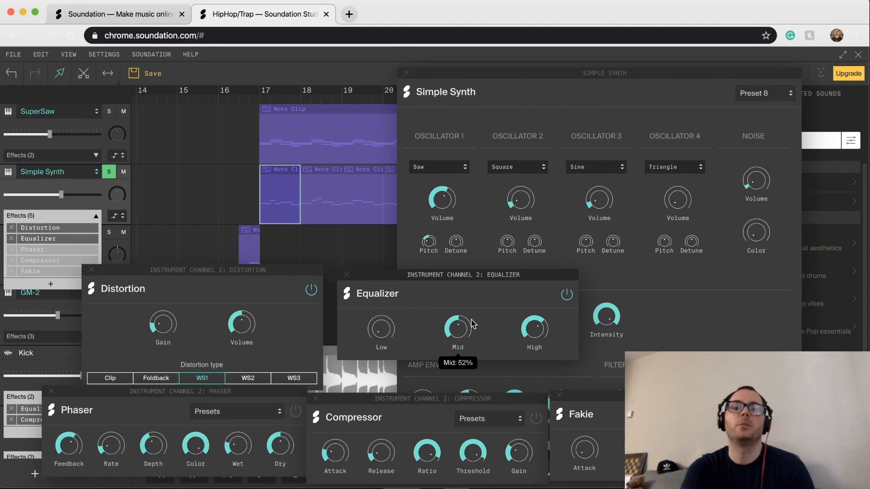
mouse_move(534, 327)
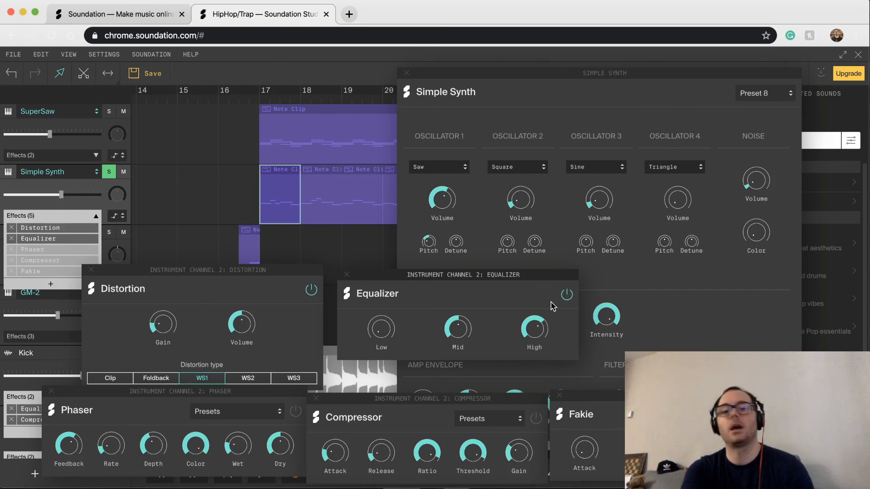
- Move the Phaser window clear of Distortion, switch Phaser on, and compare playback from just before bar 17 with it off and on
click(130, 403)
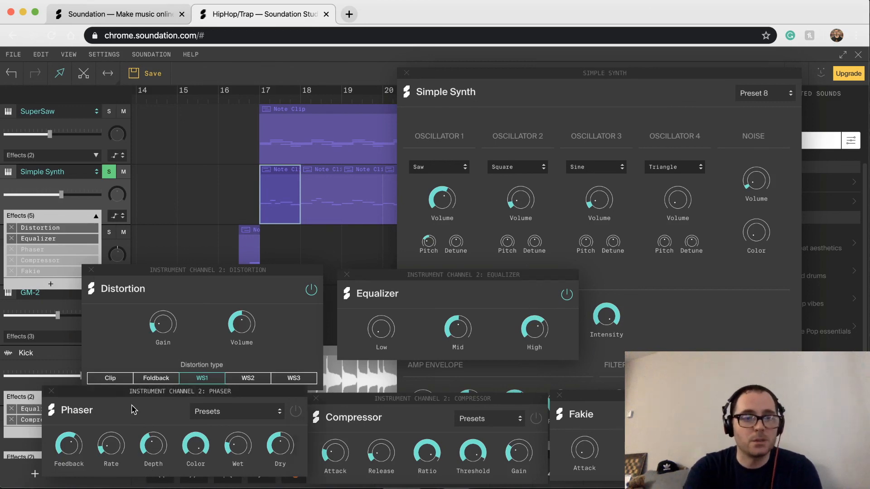
mouse_move(125, 398)
mouse_down()
mouse_move(122, 411)
mouse_move(111, 406)
mouse_up()
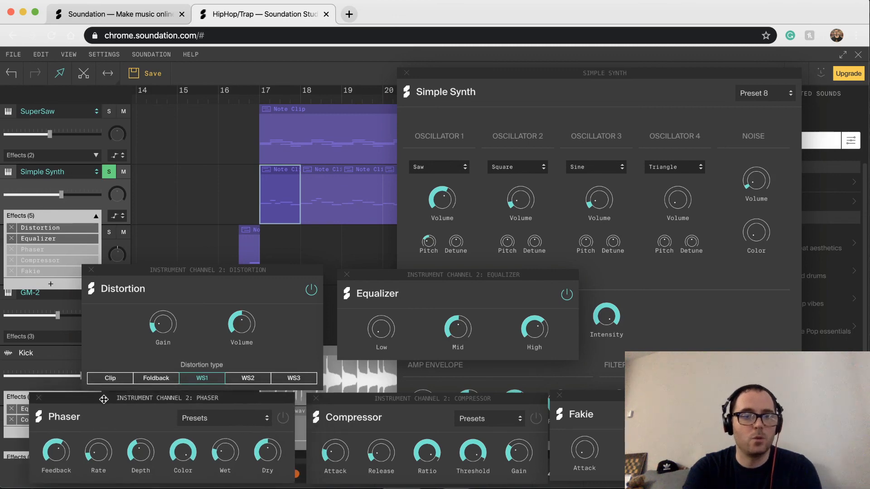
click(283, 418)
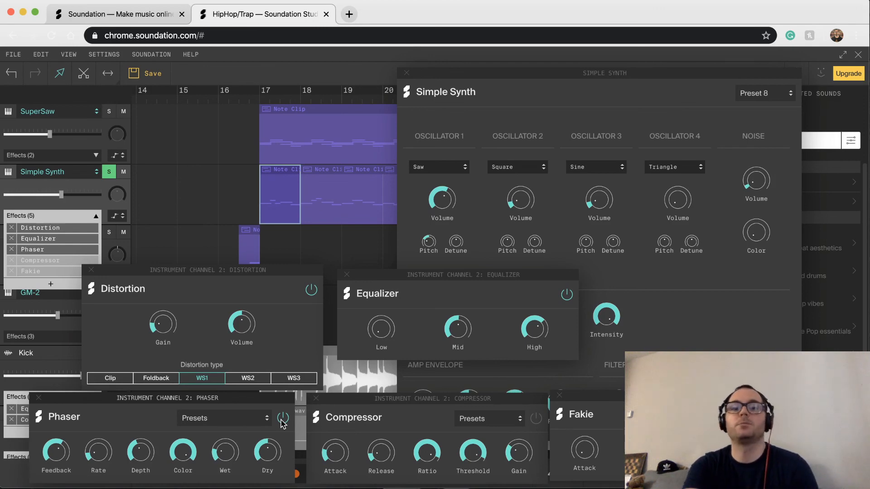
click(257, 100)
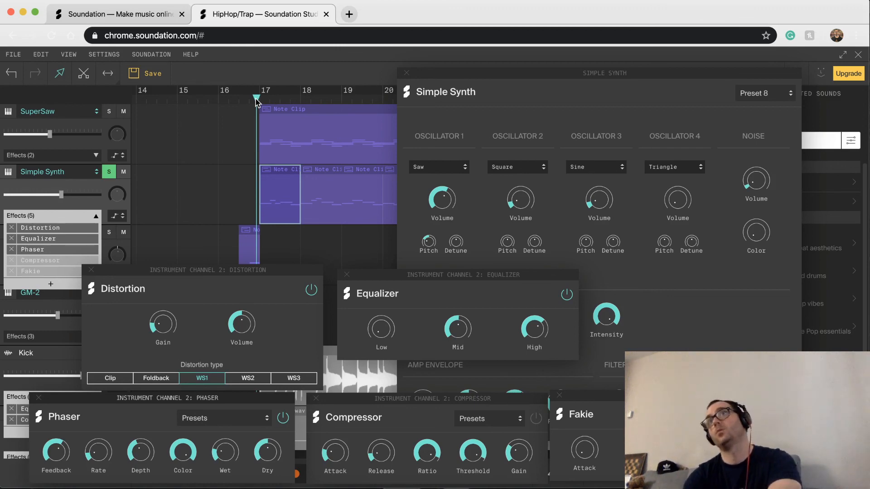
key(space)
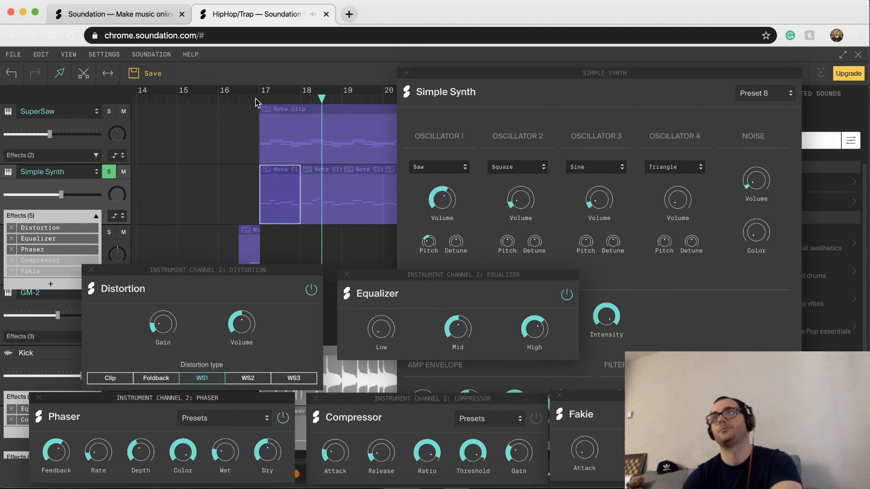
click(282, 417)
click(283, 418)
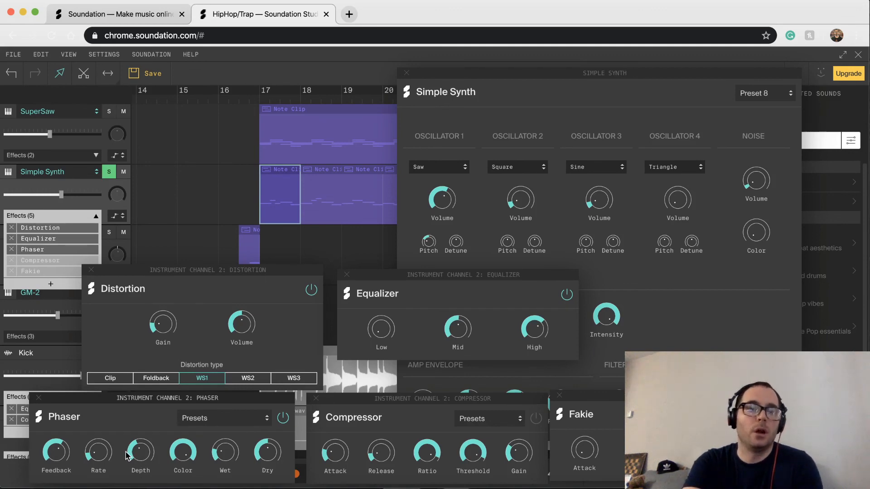
- Turn the Phaser's Rate well up, replay from just before bar 17, and bring the Rate back down to a low setting
drag(99, 454, 99, 380)
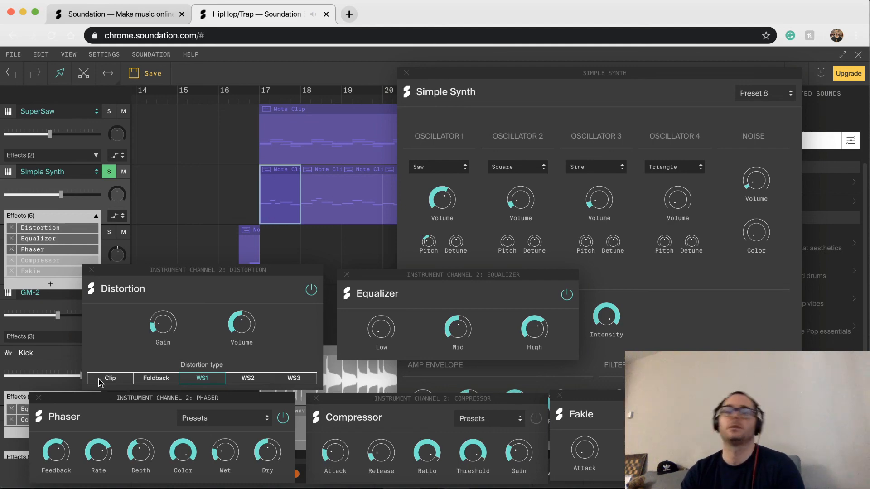
click(253, 99)
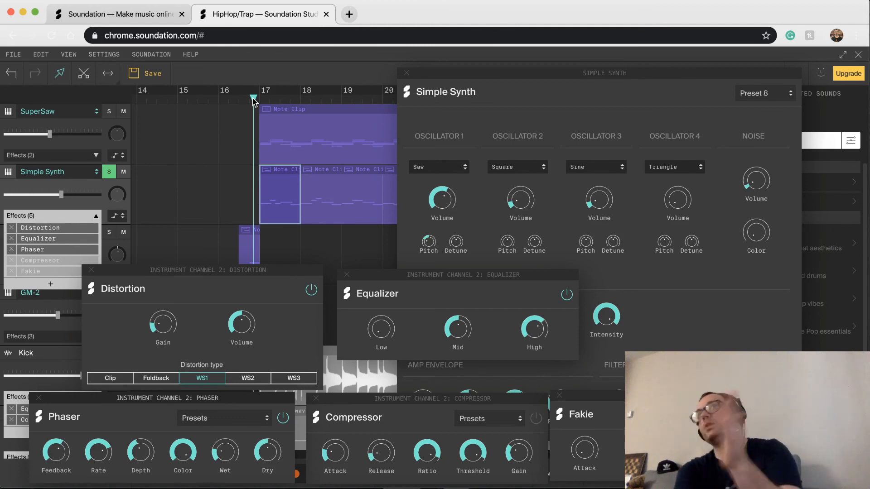
key(space)
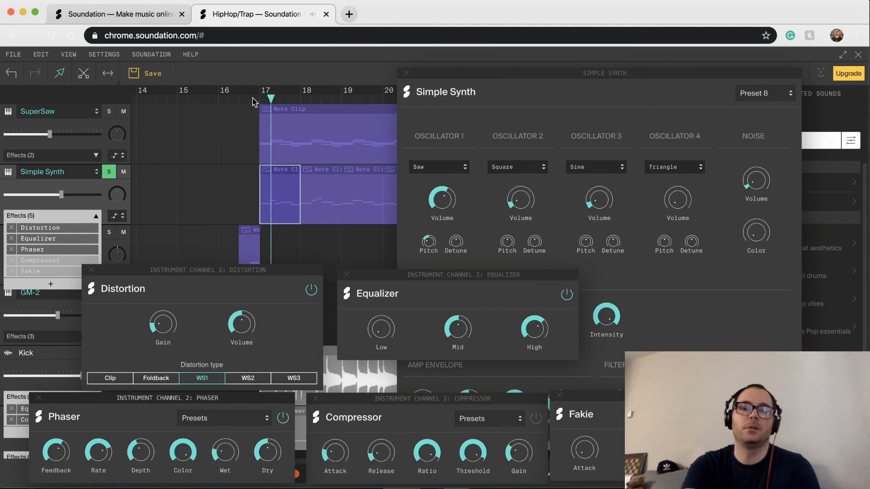
drag(98, 452, 98, 471)
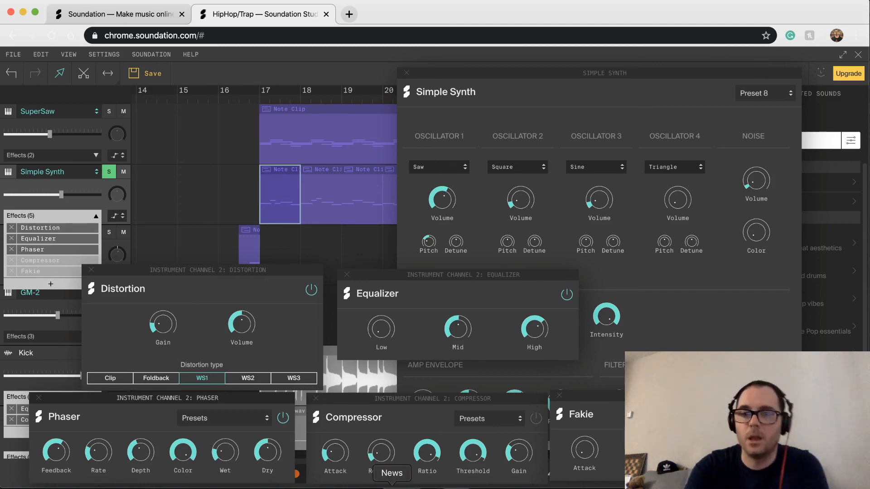
- Switch Simple Synth's Compressor and Fakie back on and play from just before bar 17
click(536, 418)
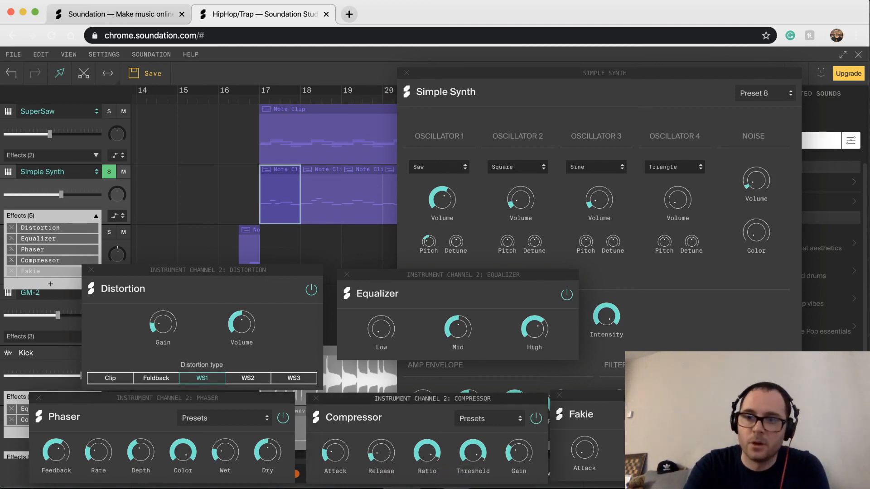
click(779, 415)
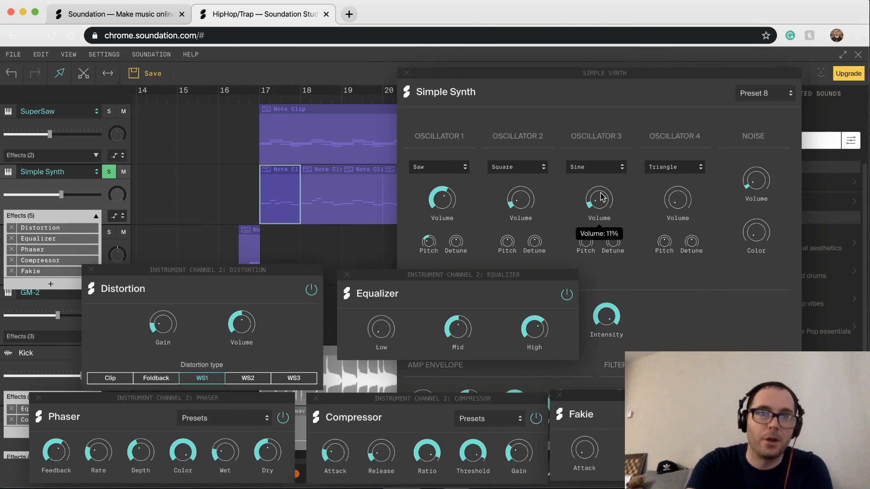
click(252, 98)
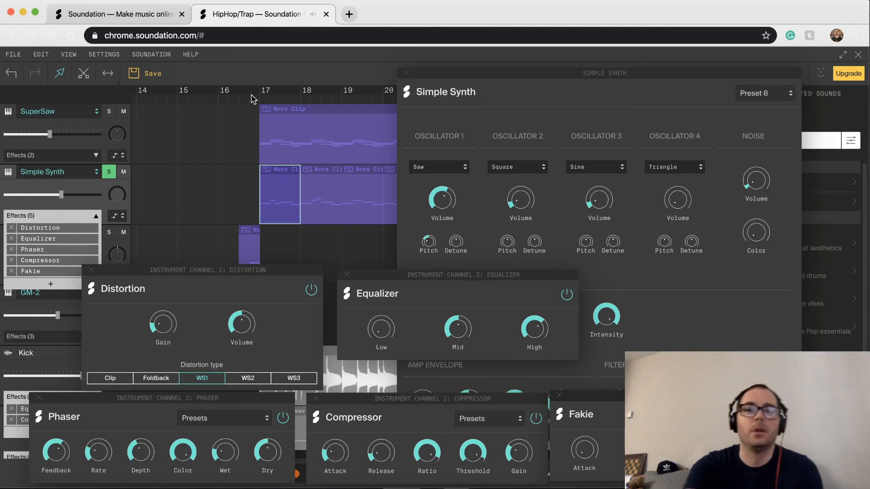
- Deselect the note clip, close all five effect windows, and shift the Simple Synth window toward the channel list, continuing playback from bar 25
click(179, 209)
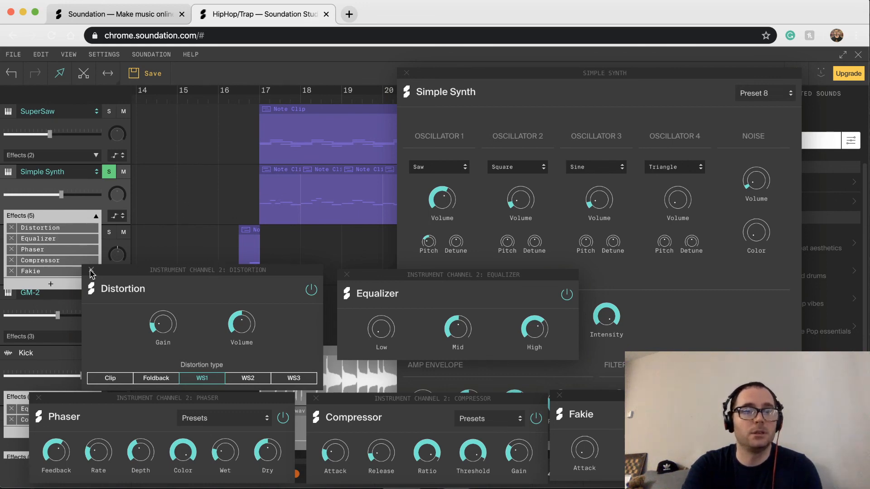
click(91, 271)
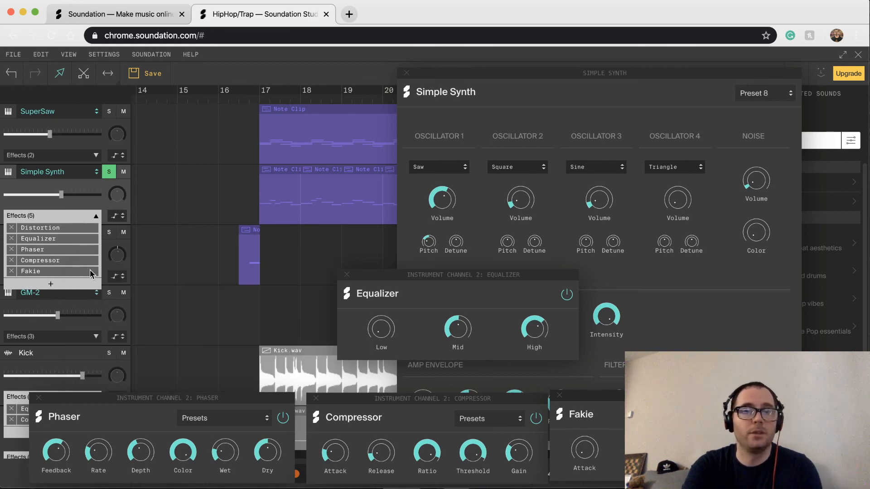
click(348, 275)
click(39, 397)
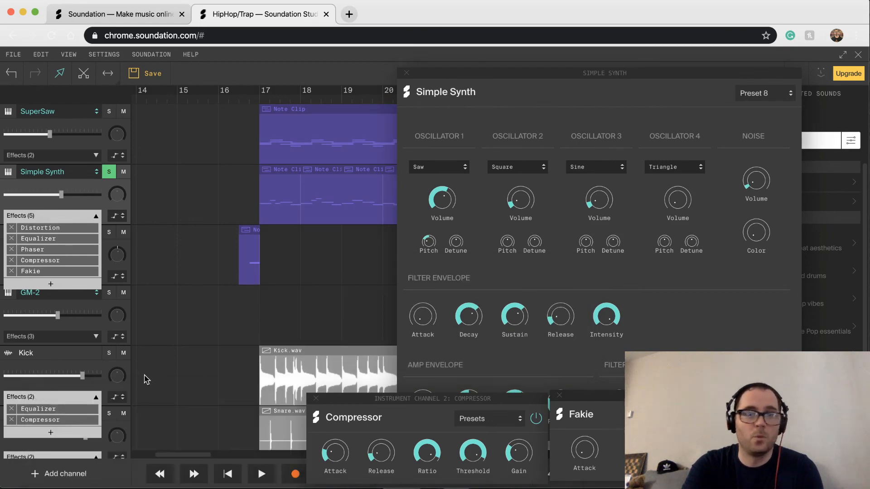
click(315, 398)
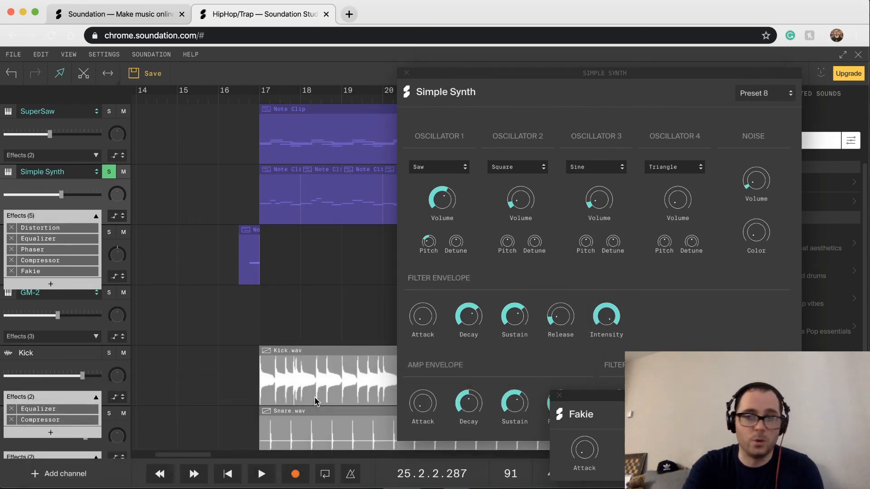
click(560, 399)
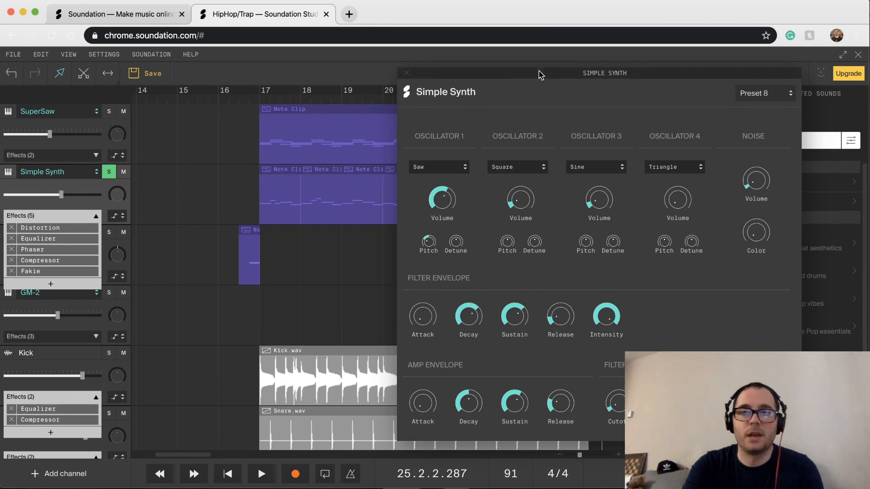
drag(539, 72, 499, 77)
key(space)
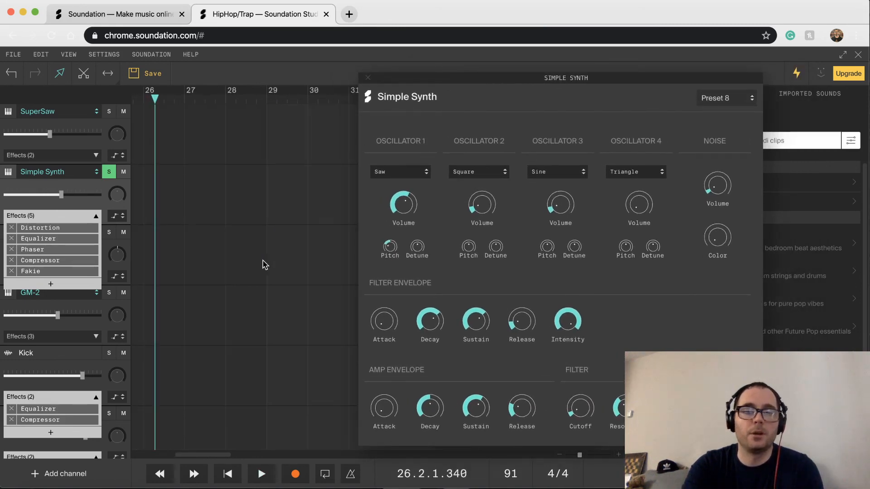
- Audition Simple Synth's Bass 808 preset from just before bar 17, and restore Preset 8
key(space)
scroll(317, 197, right, 10)
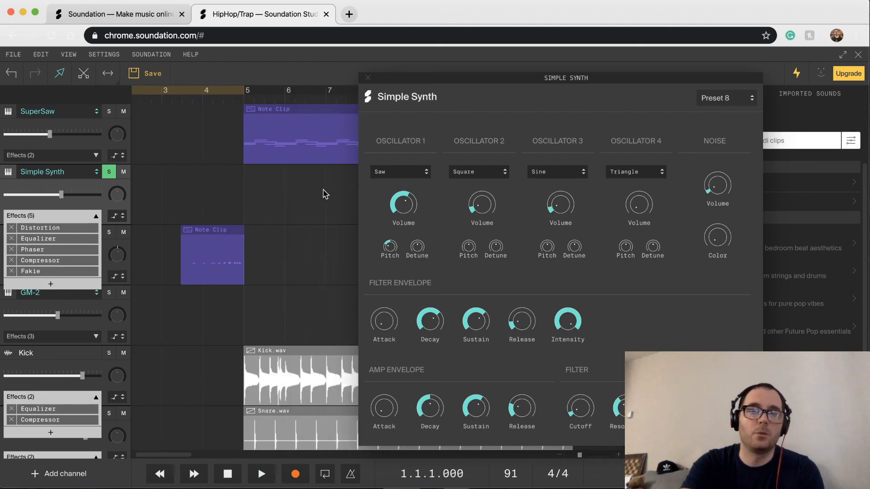
scroll(324, 194, right, 10)
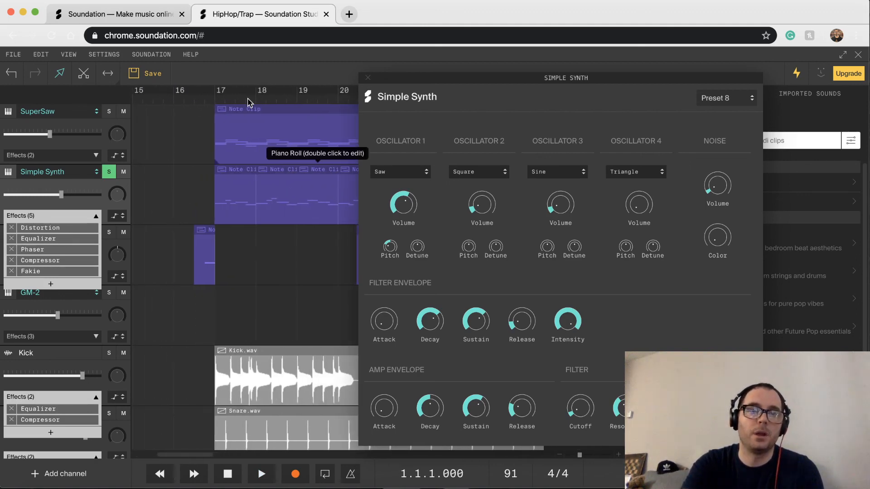
click(209, 97)
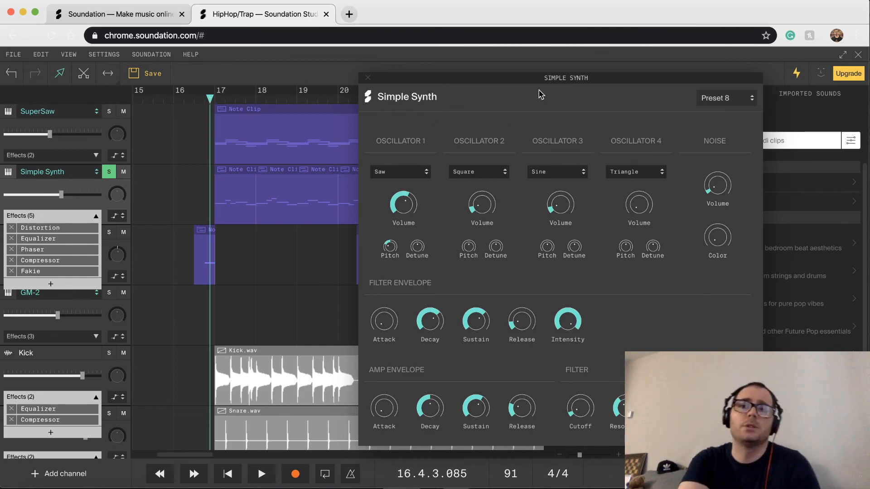
click(753, 98)
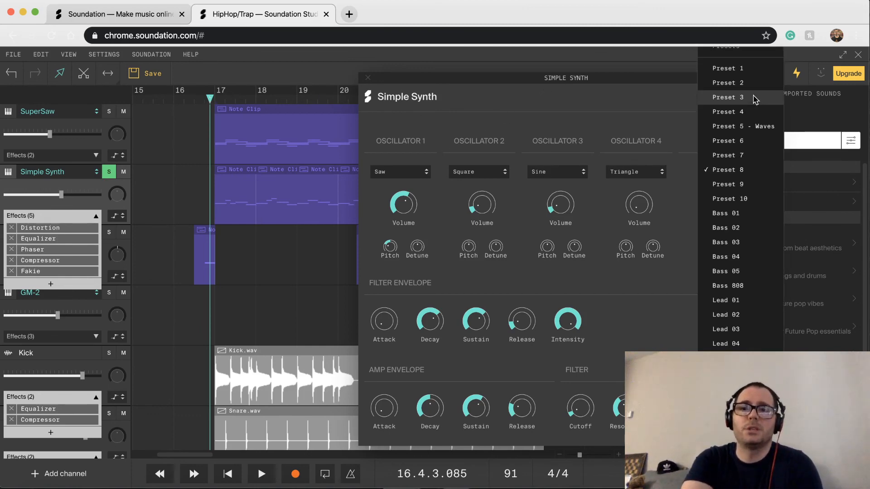
scroll(754, 254, down, 3)
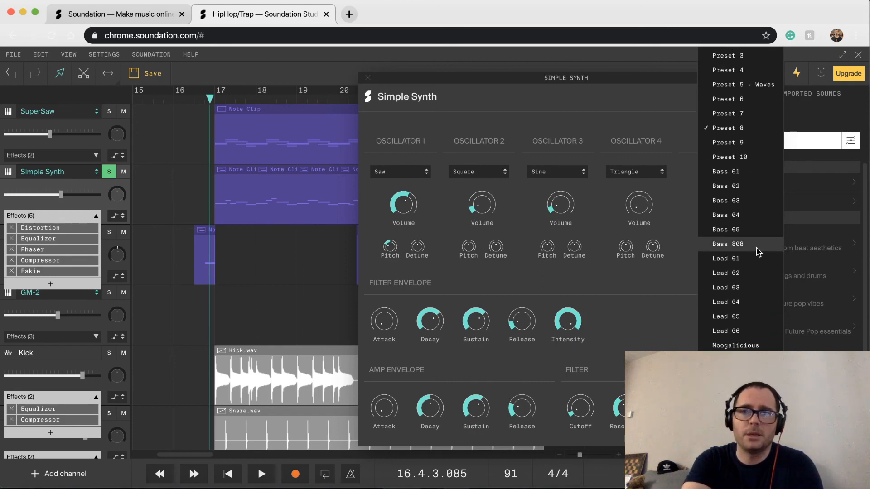
click(755, 247)
key(space)
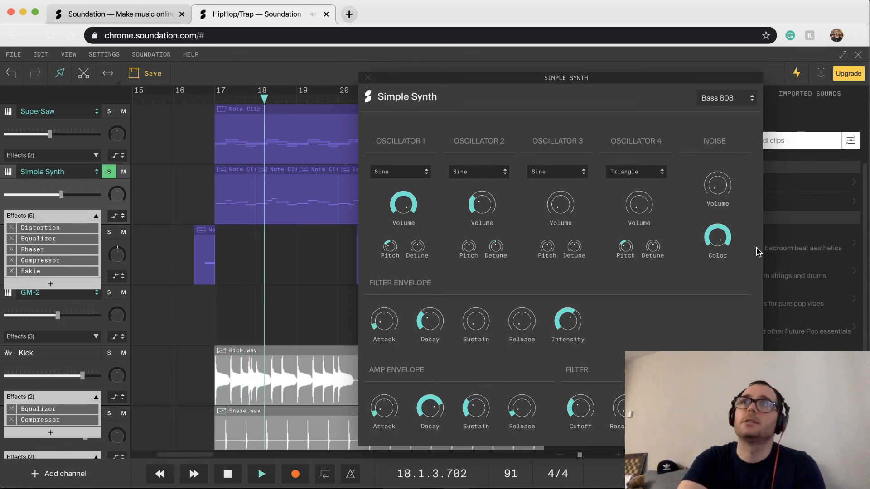
key(space)
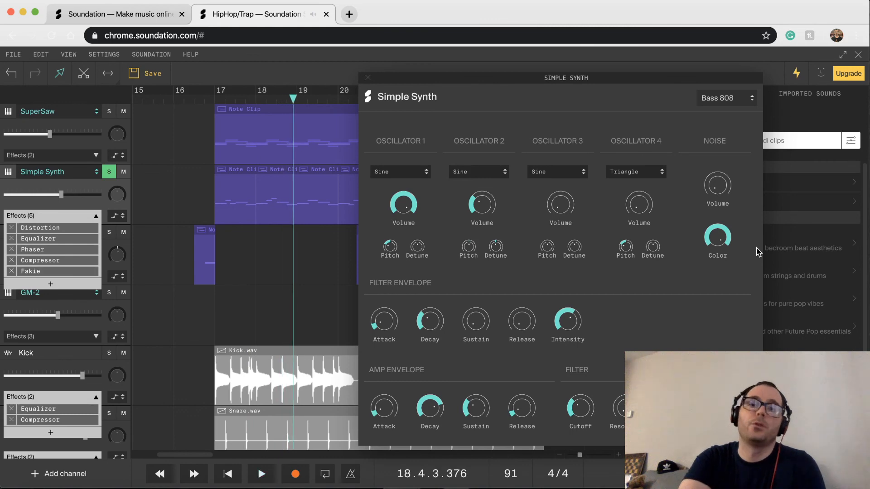
click(746, 98)
scroll(752, 135, down, 1)
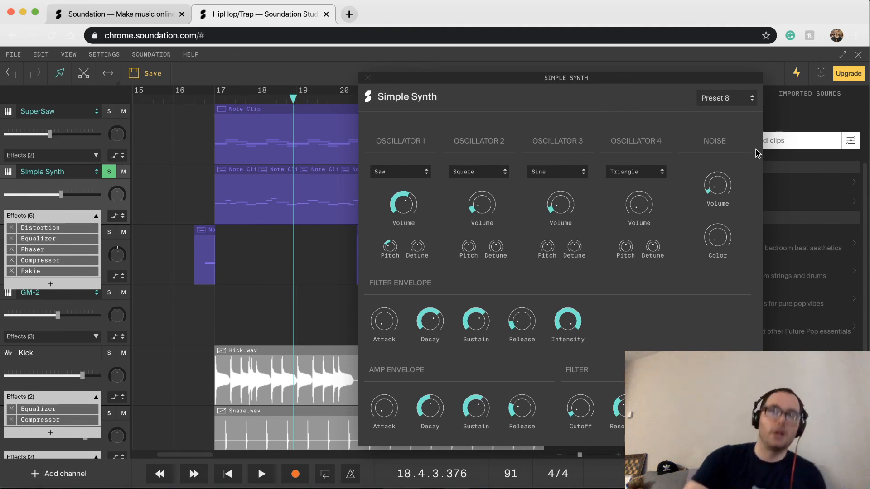
- Load Simple Synth's Preset 6, play it briefly, and switch back to Preset 8
click(750, 98)
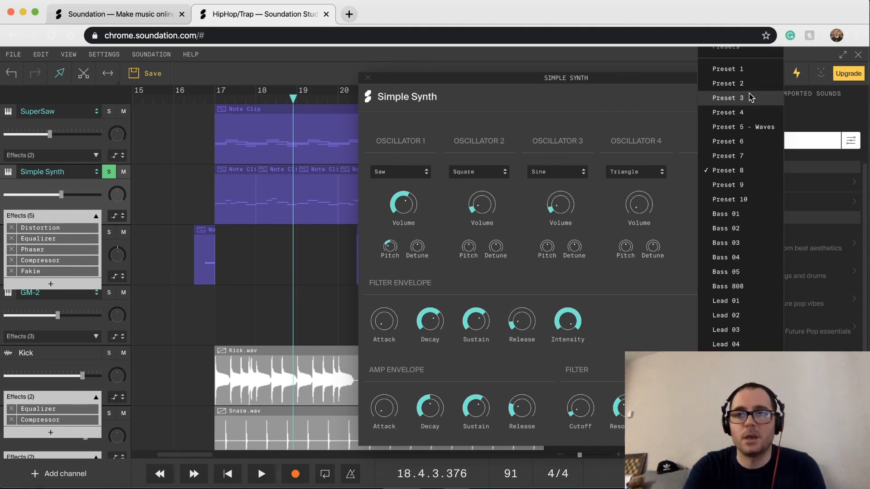
scroll(751, 101, down, 1)
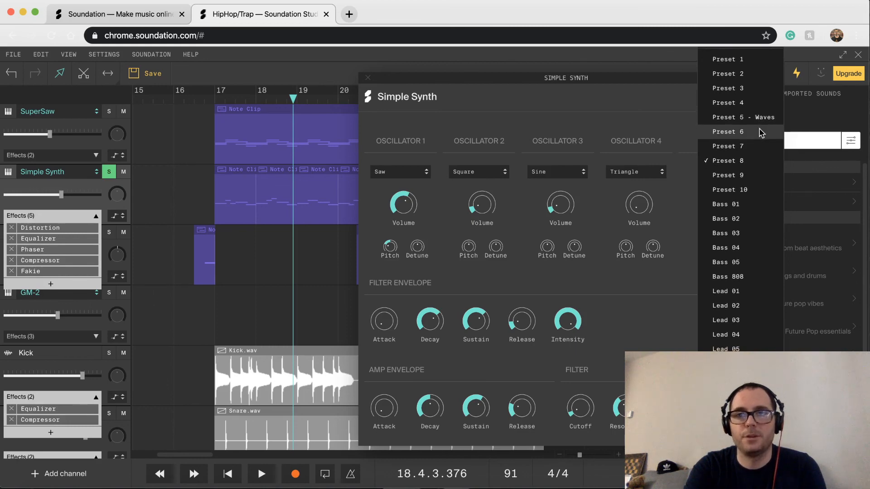
click(761, 132)
key(space)
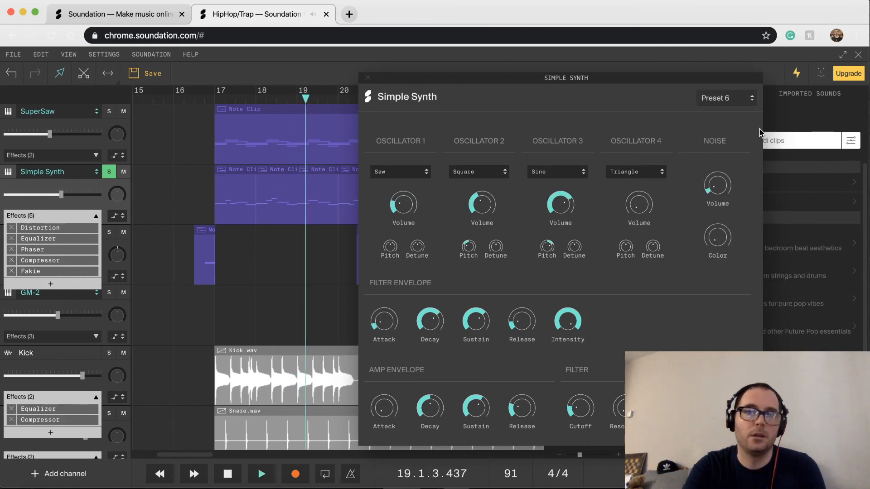
key(space)
click(750, 99)
scroll(743, 160, down, 1)
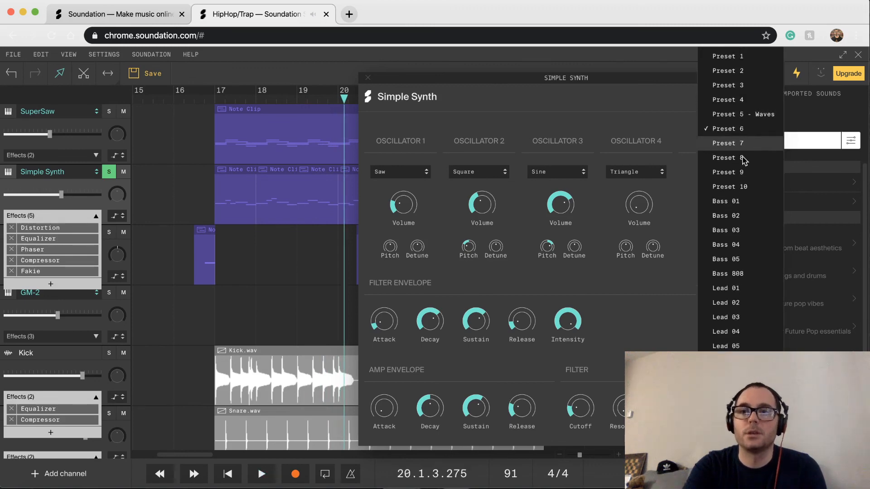
click(743, 160)
- Continue playback while trying Simple Synth's Bass 03 preset, and return to Preset 8
key(space)
click(746, 100)
scroll(746, 136, down, 2)
click(747, 214)
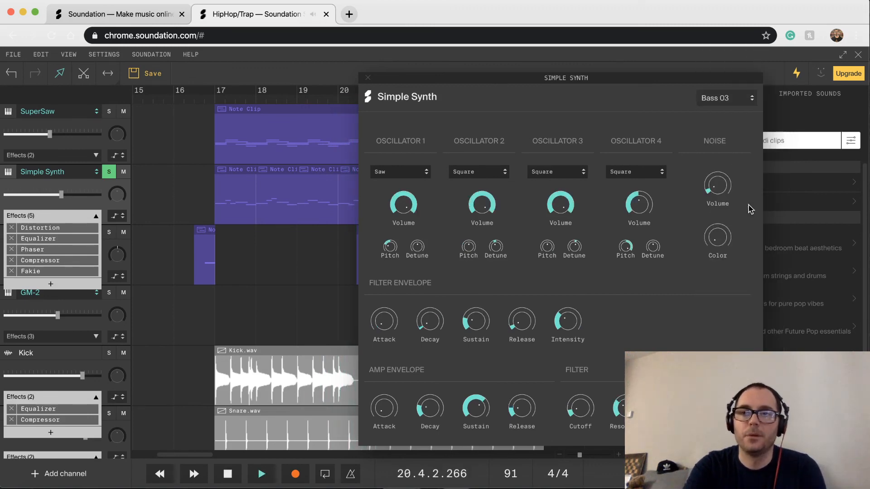
click(743, 100)
scroll(758, 154, down, 1)
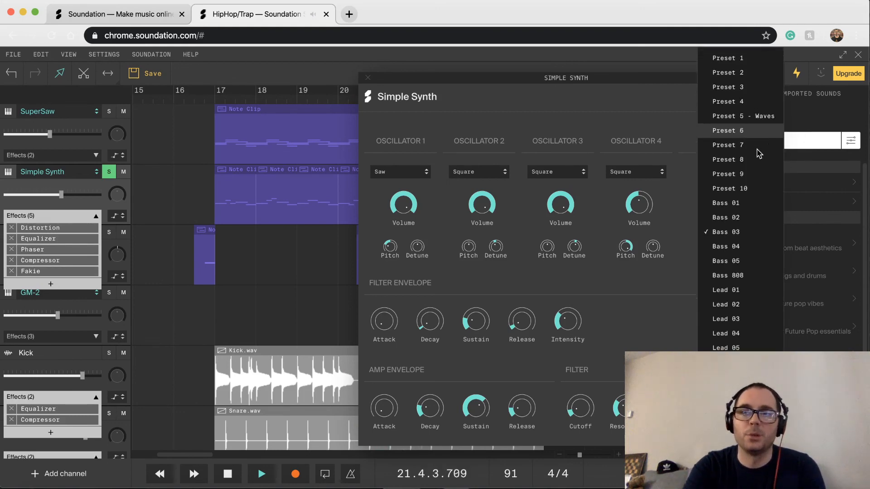
click(758, 156)
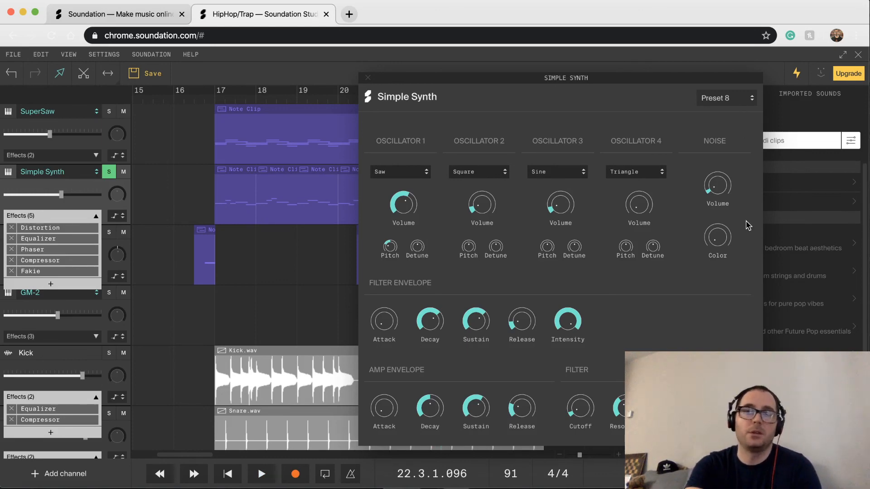
- During playback, raise Simple Synth's filter envelope Attack to 545 ms and its amp envelope Attack slightly, and stop
key(space)
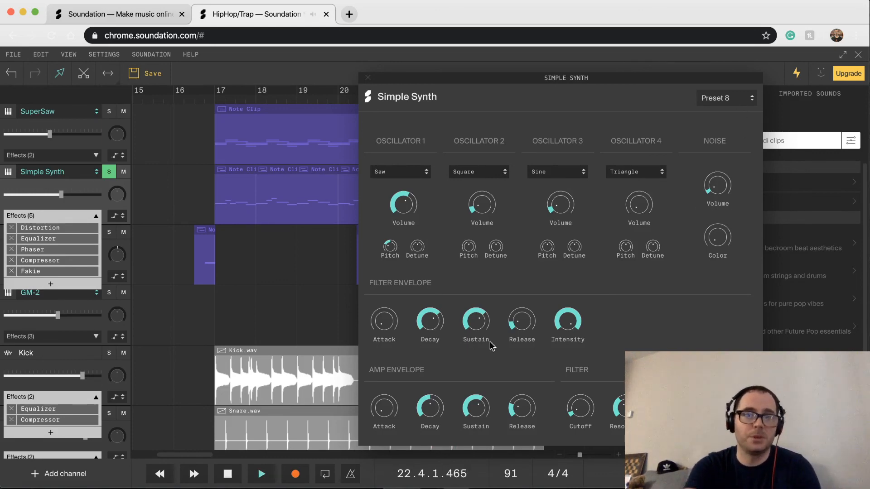
drag(380, 320, 381, 249)
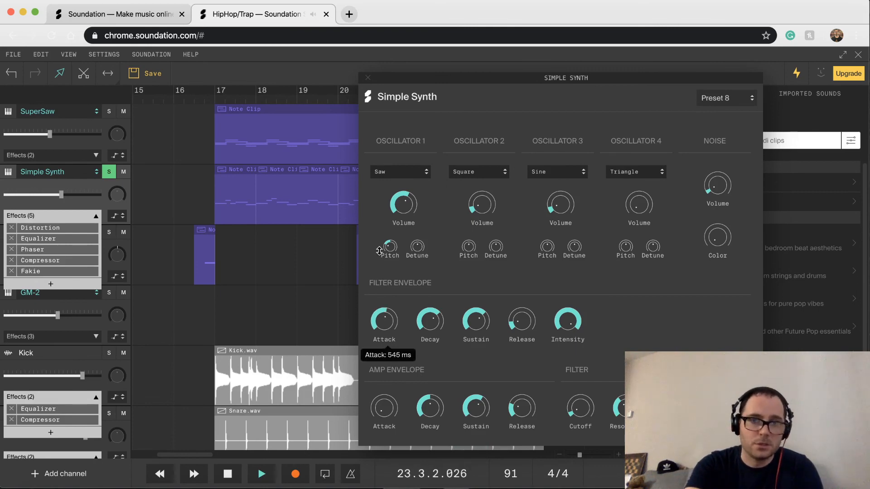
mouse_move(384, 407)
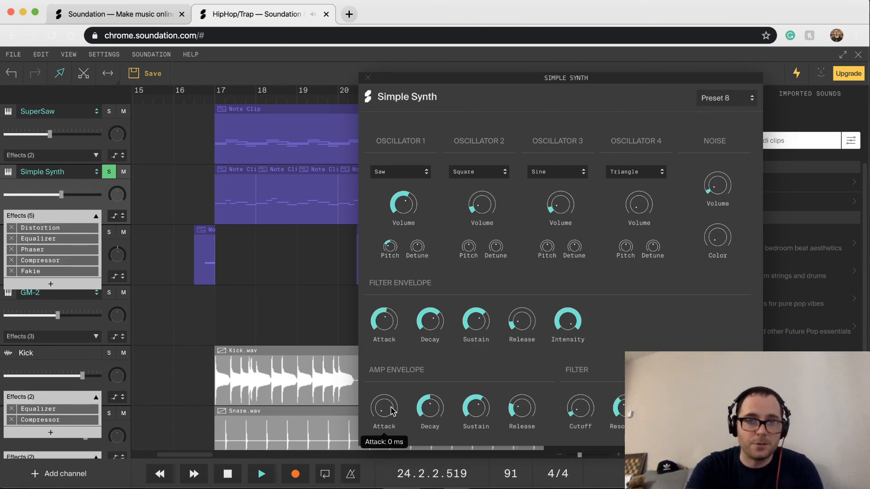
mouse_move(384, 408)
mouse_down()
mouse_move(375, 366)
mouse_move(379, 398)
mouse_up()
key(space)
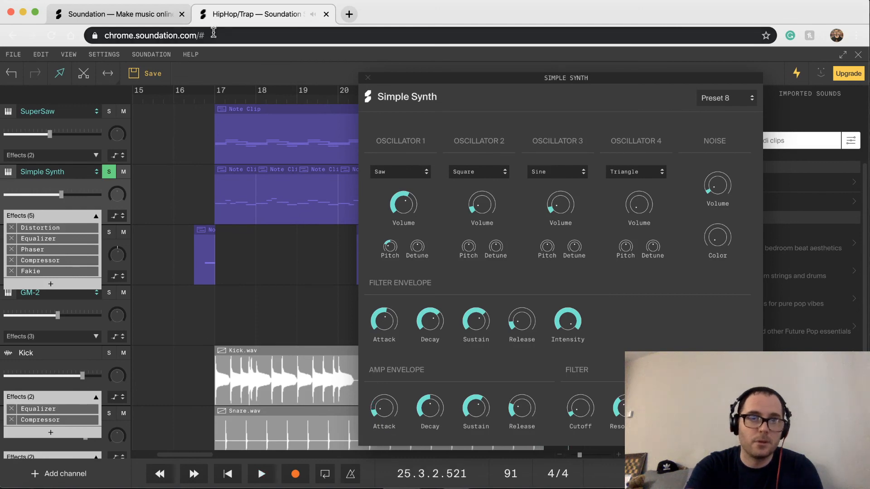
double_click(208, 107)
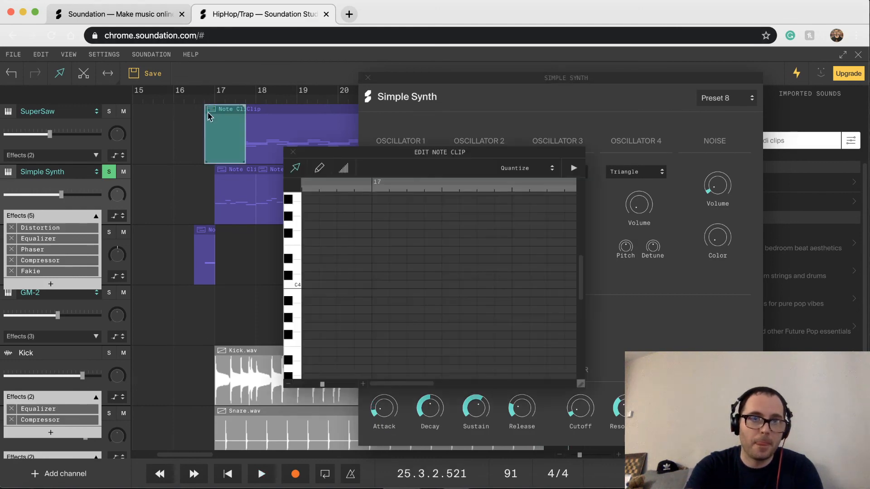
click(293, 152)
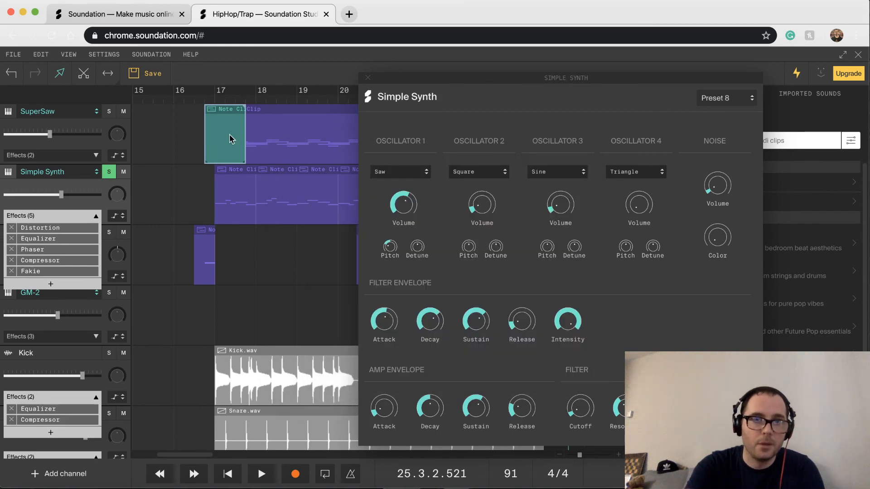
key(Delete)
- Play from just before bar 17, lower the amp envelope's Attack to 60 ms, and replay the same passage
click(199, 98)
key(space)
drag(383, 408, 382, 410)
key(space)
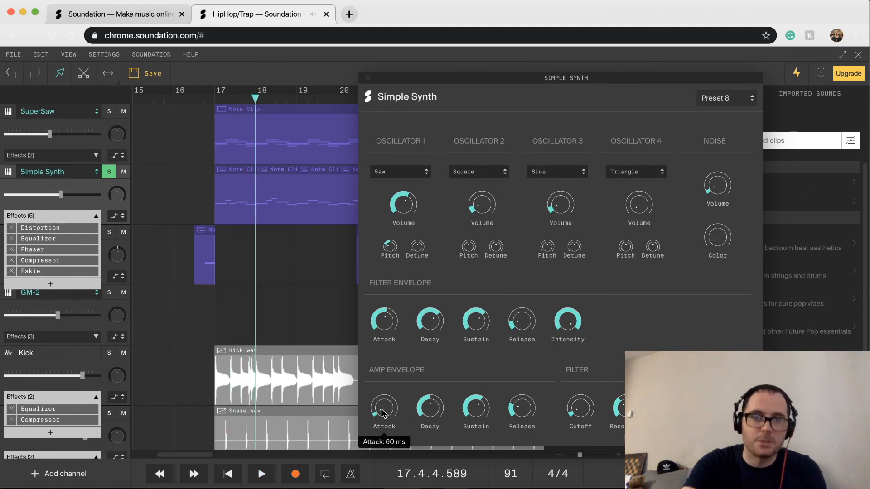
click(212, 99)
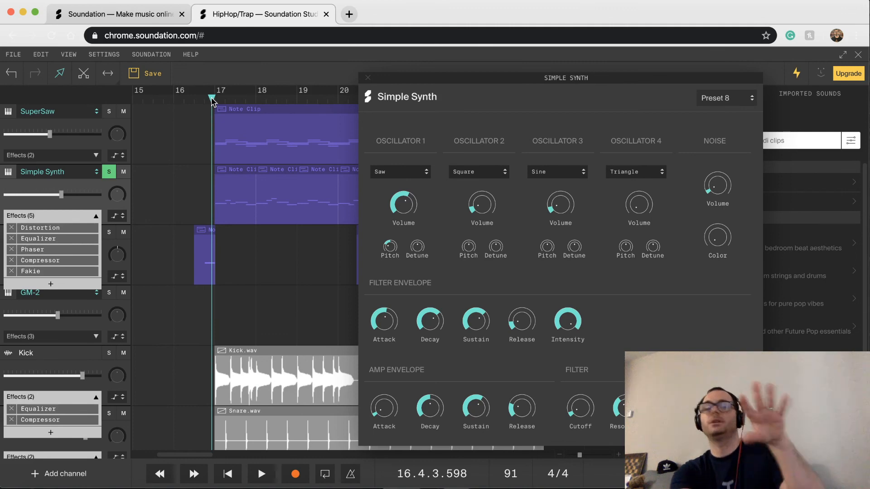
key(space)
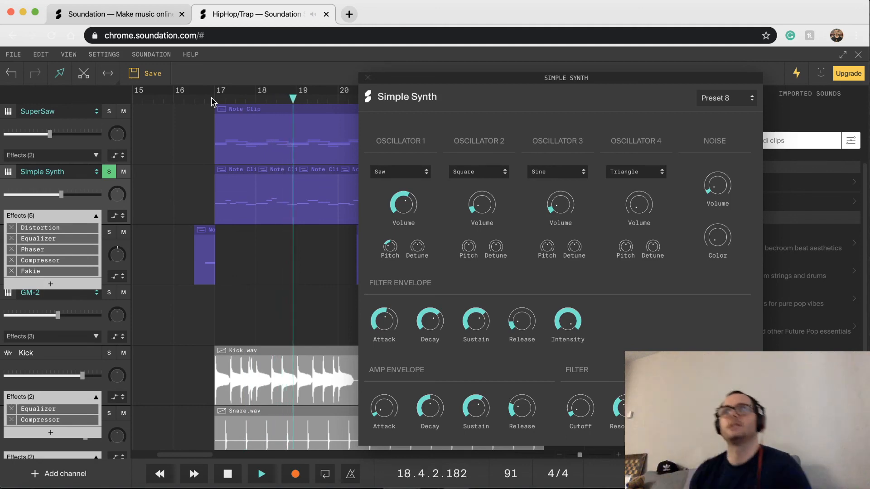
mouse_move(435, 324)
key(space)
- Turn the filter envelope's Release well up, listen to it briefly, and bring the Release back down to a low setting
mouse_move(522, 323)
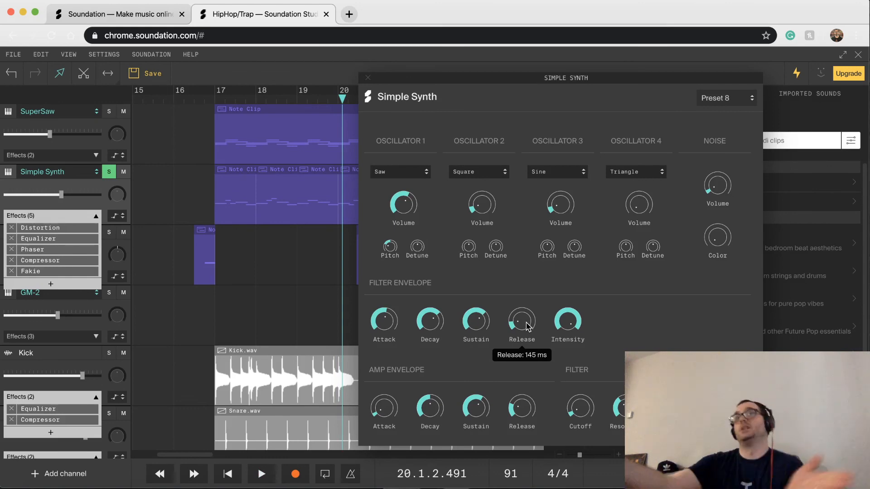
drag(527, 326, 527, 252)
key(space)
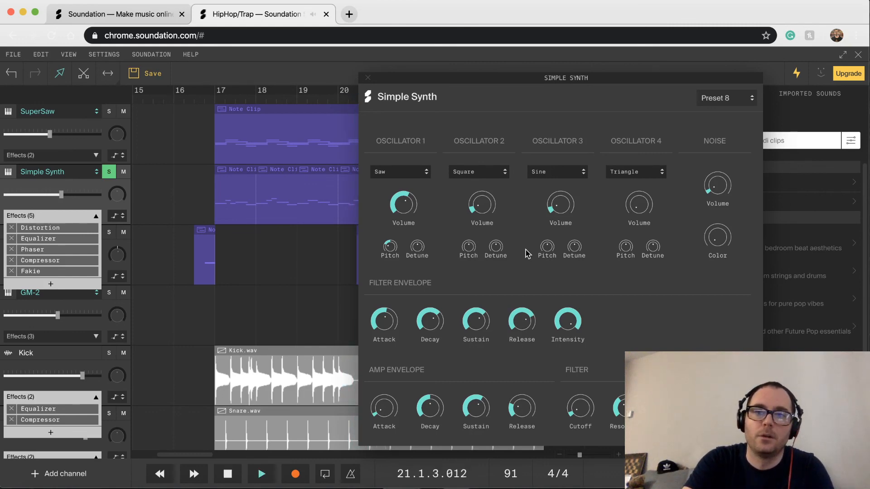
key(space)
mouse_move(524, 318)
drag(525, 318, 541, 378)
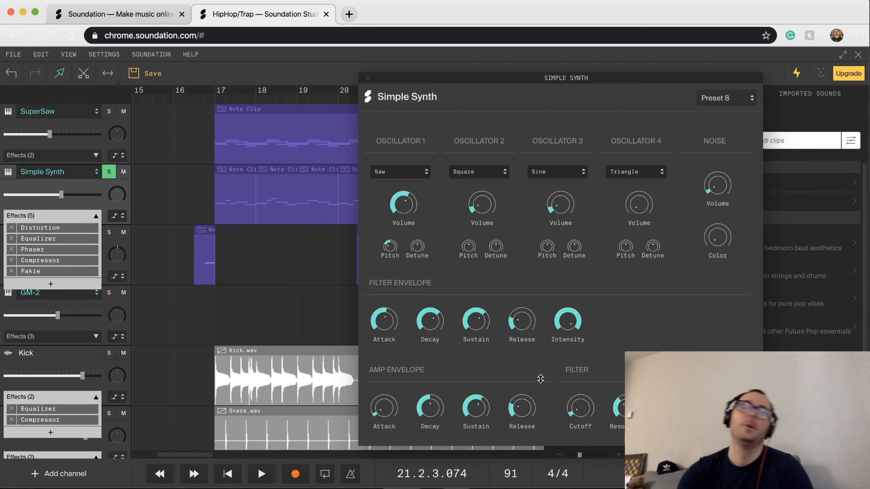
- Close the Simple Synth window, collapse its effects chain, and place the playhead at the start of the SPC clip before bar 17
click(368, 79)
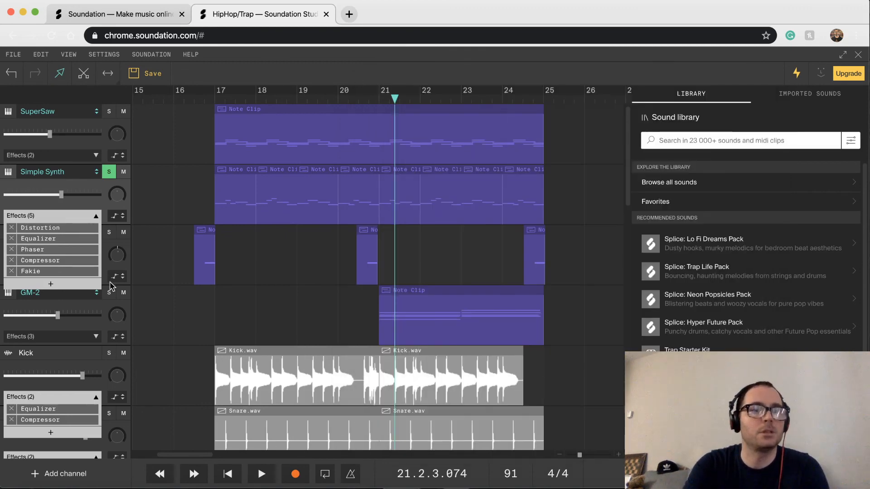
click(96, 215)
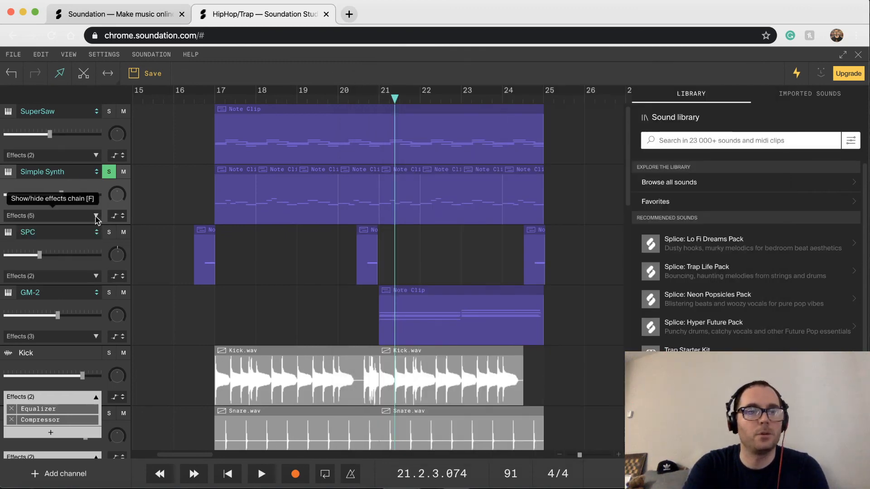
click(201, 100)
click(194, 100)
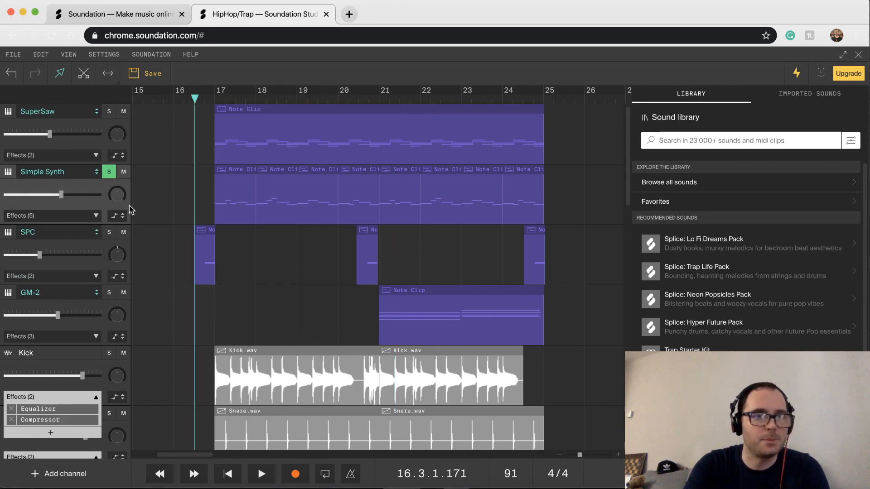
- Solo SPC instead of Simple Synth, open its note clip just before bar 17, and audition the piano key matching its notes
click(108, 172)
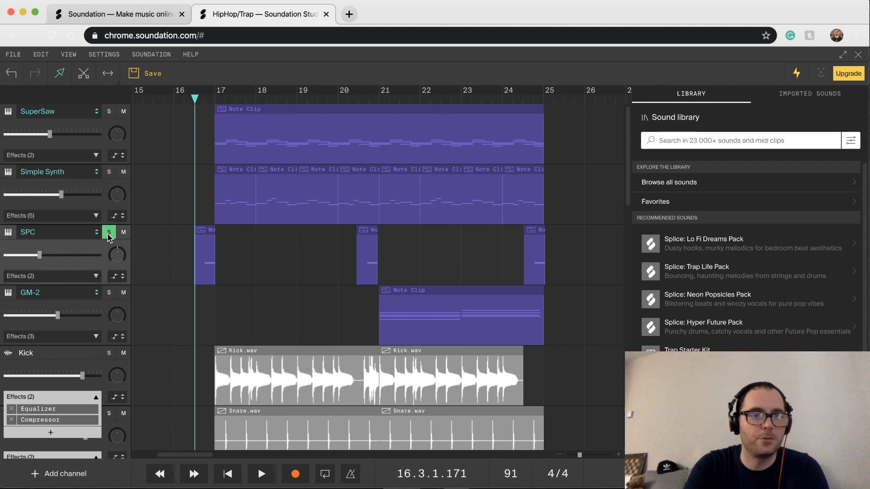
click(109, 233)
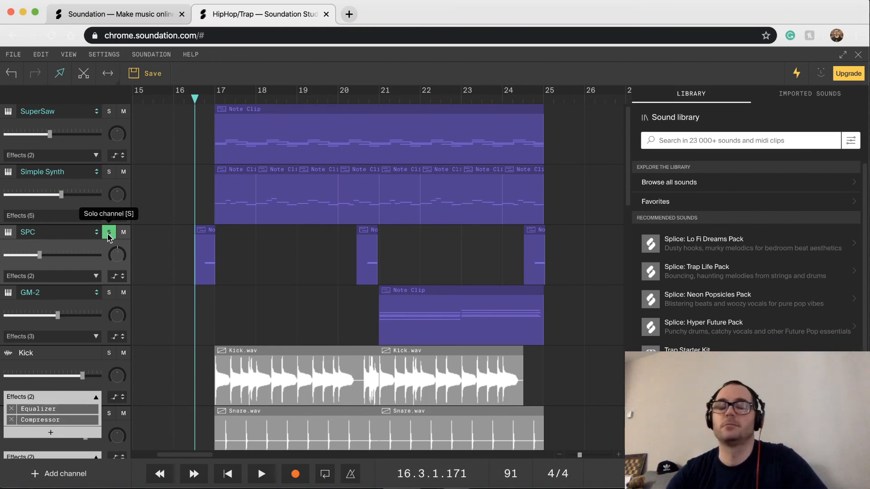
double_click(203, 258)
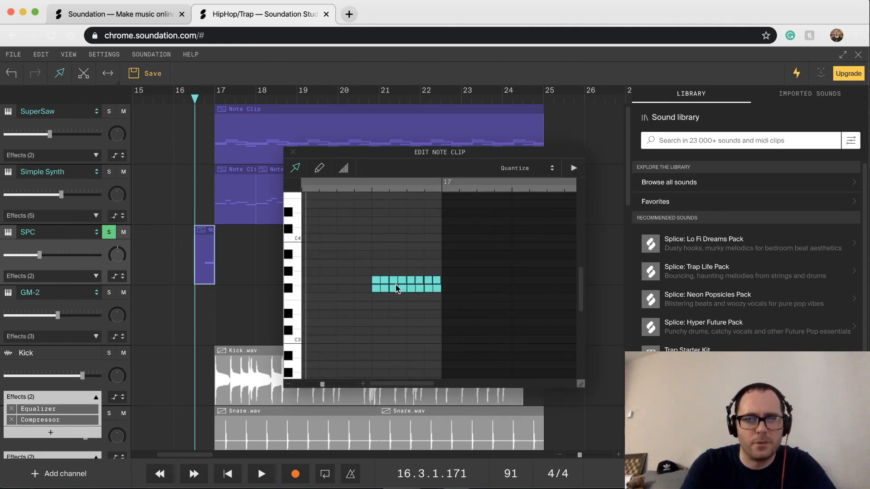
click(296, 279)
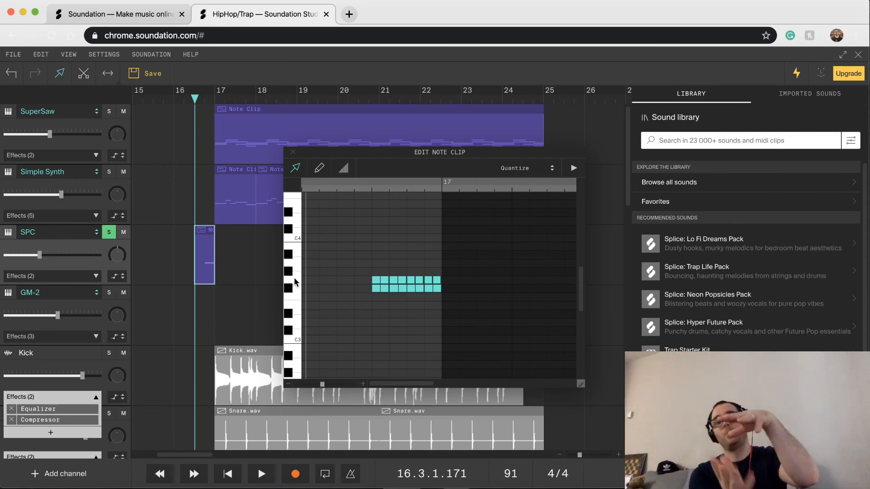
click(296, 284)
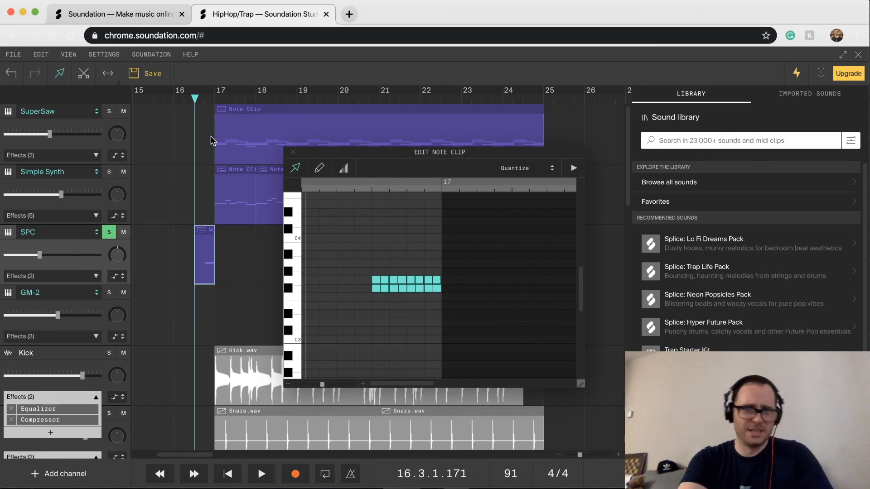
- Close the open note clip, open SPC's note clip before bar 5, audition the piano key matching its notes, and close it
click(293, 153)
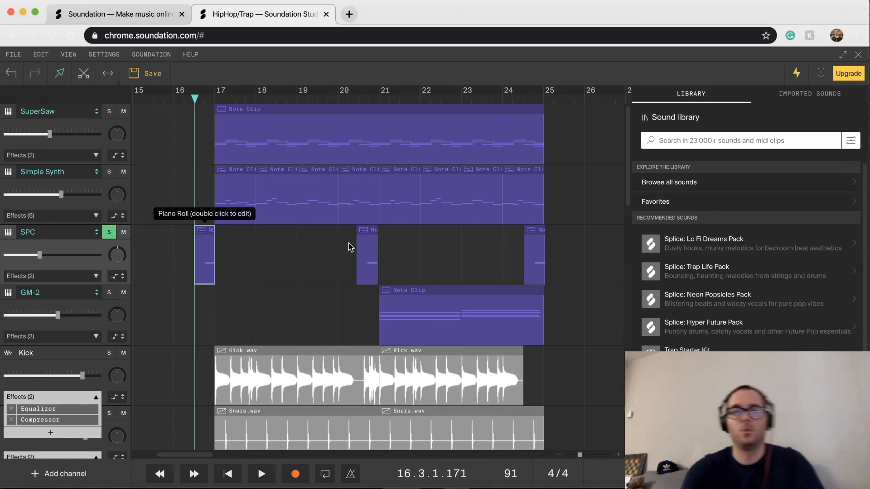
scroll(354, 249, right, 8)
scroll(355, 249, right, 10)
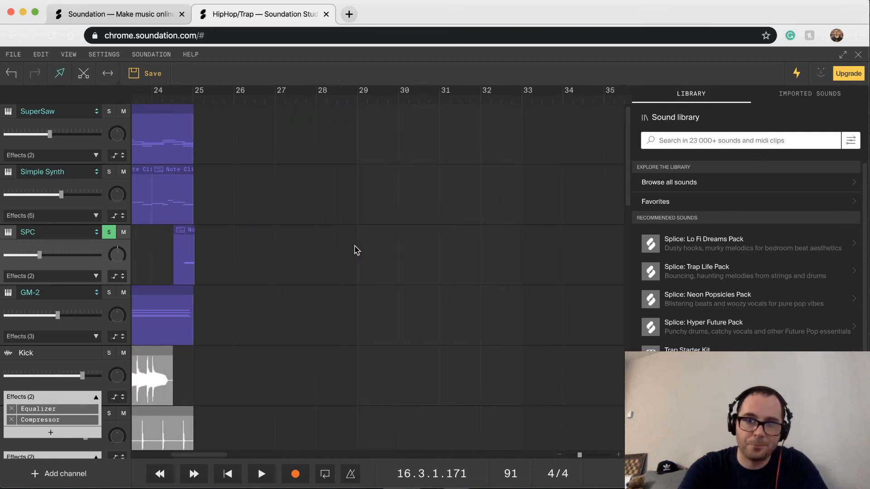
scroll(354, 250, left, 8)
scroll(354, 249, left, 20)
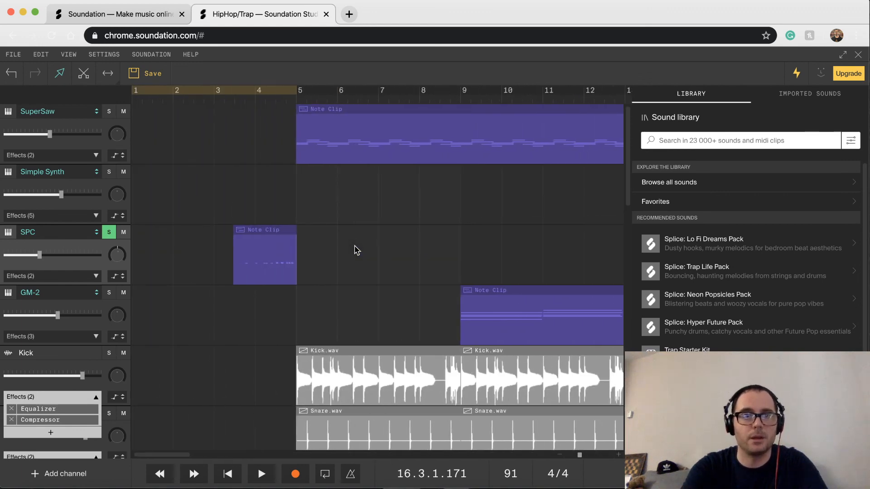
click(263, 230)
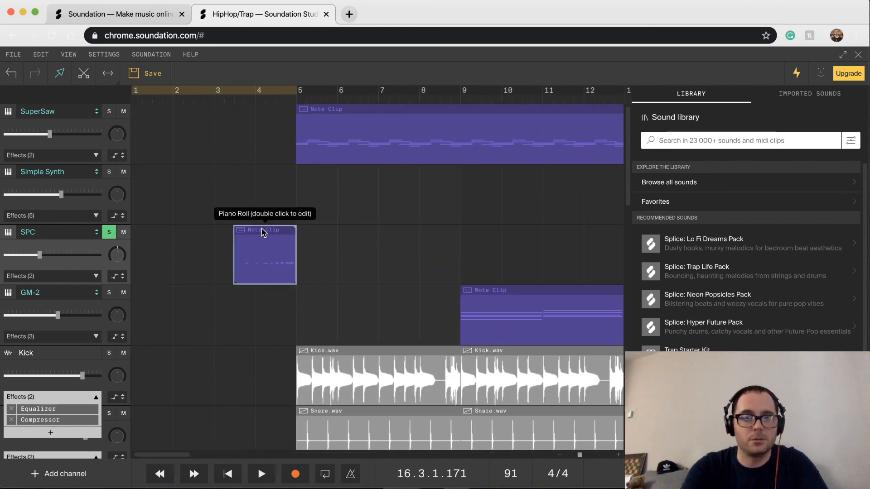
double_click(263, 231)
click(291, 288)
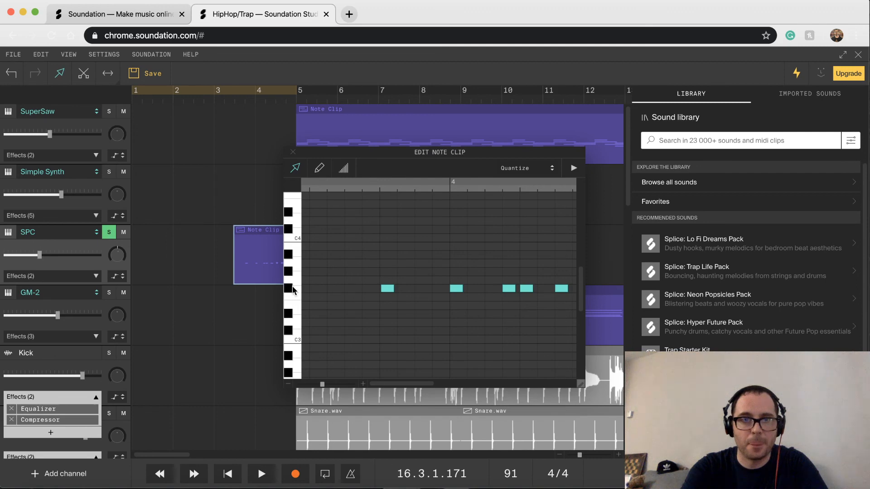
click(292, 153)
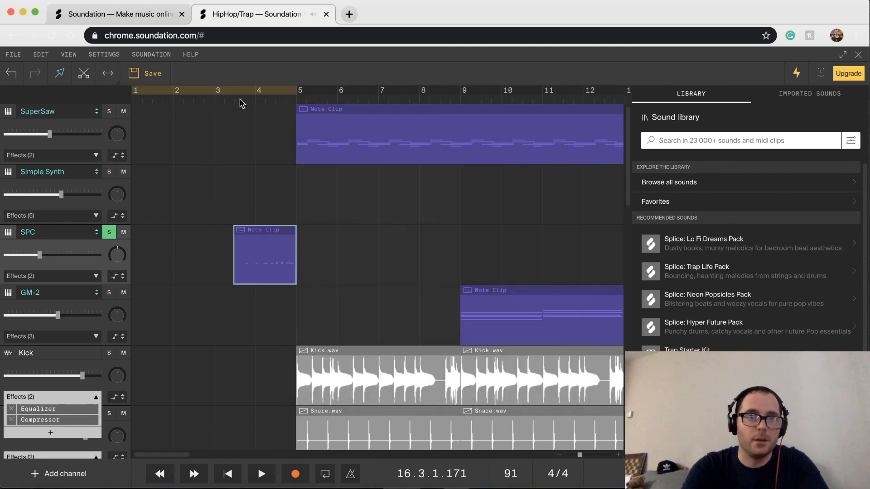
- Play the soloed SPC clip from just after bar 3 and stop once it has run well past its end
click(229, 101)
key(space)
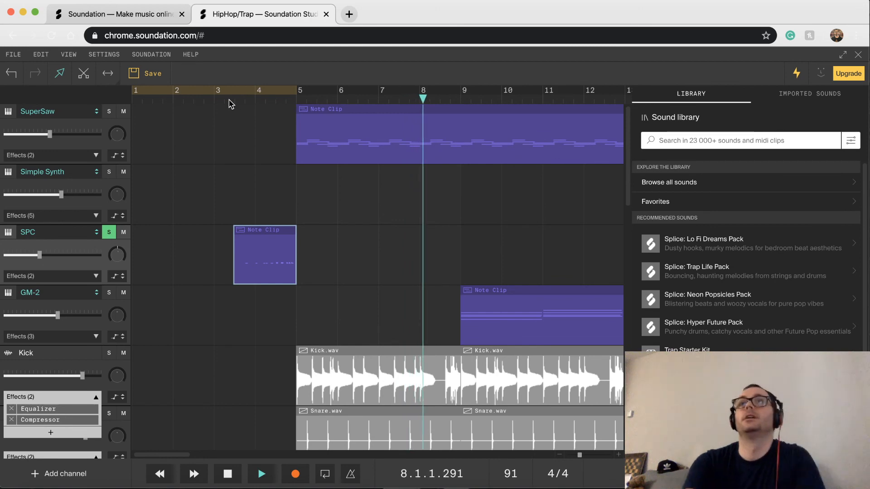
key(space)
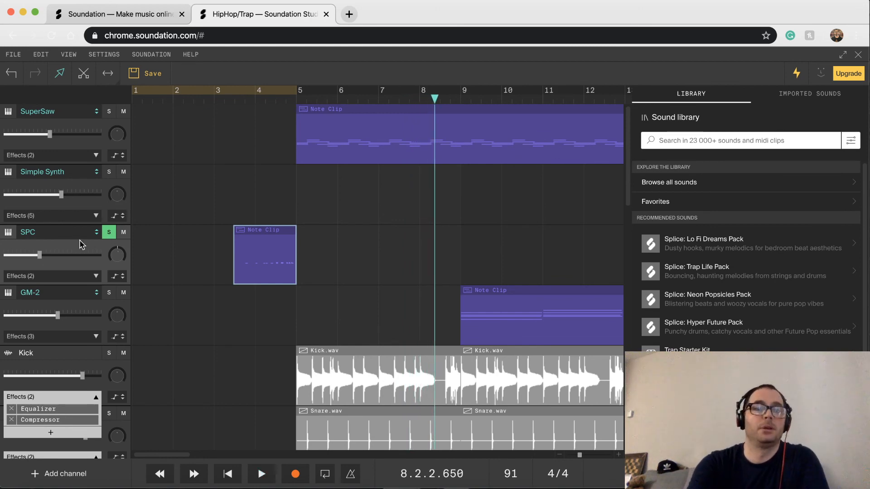
- Expand SPC's effects chain and open its Equalizer and Delay, placing the Delay window below the Equalizer
click(96, 276)
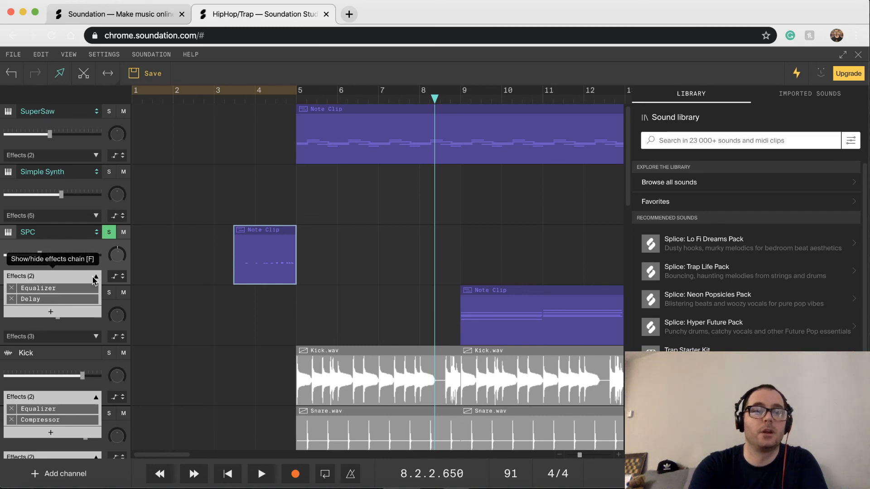
click(71, 288)
click(65, 301)
drag(408, 226, 419, 323)
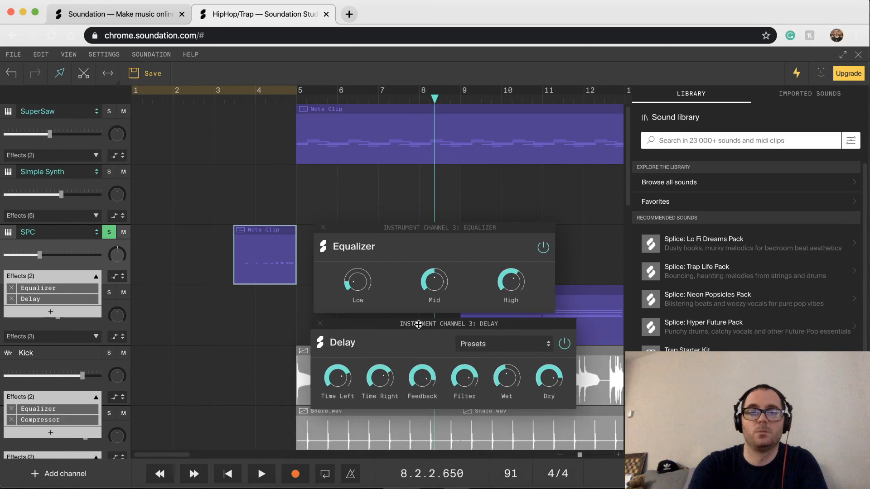
- Bypass SPC's Delay and listen to the soloed clip twice from just after bar 3
click(565, 344)
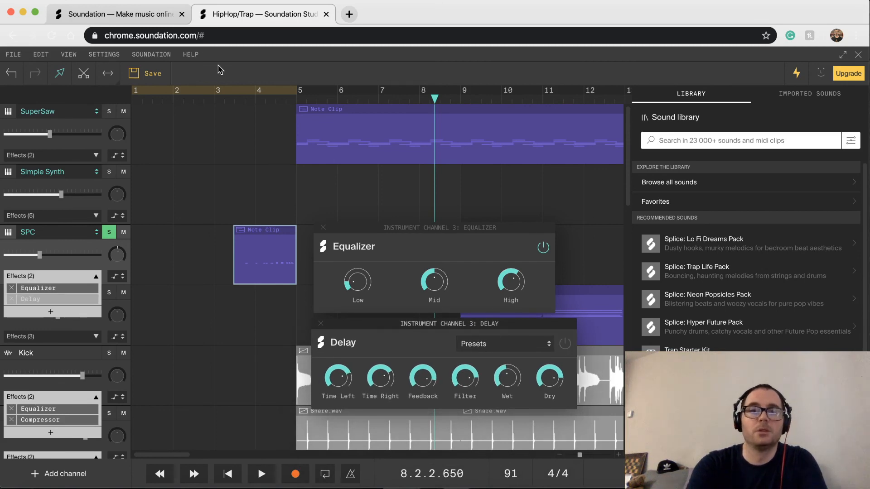
click(232, 98)
key(space)
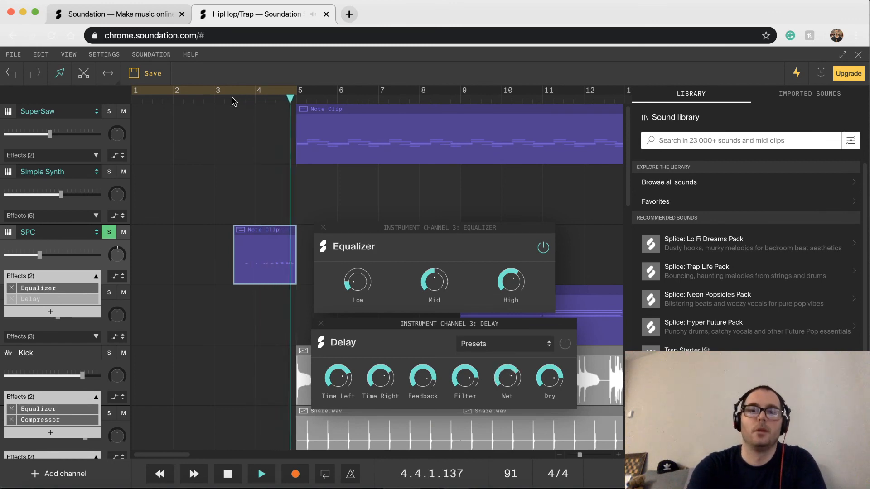
key(space)
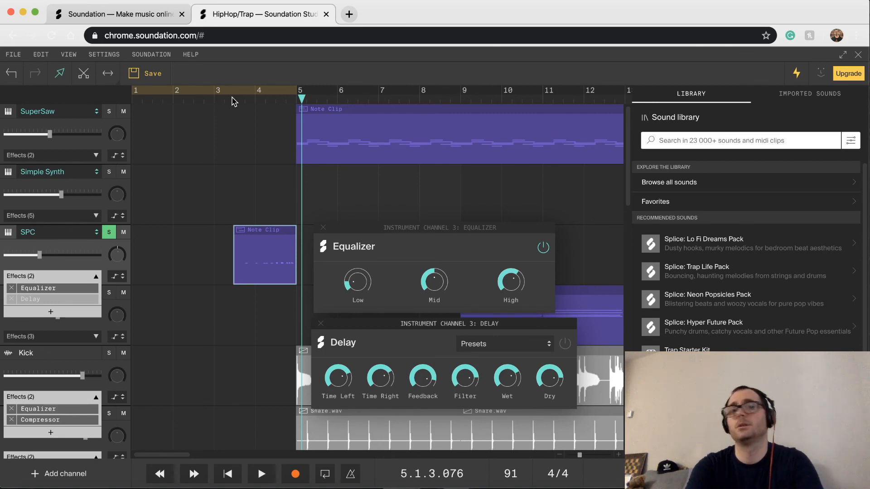
click(226, 100)
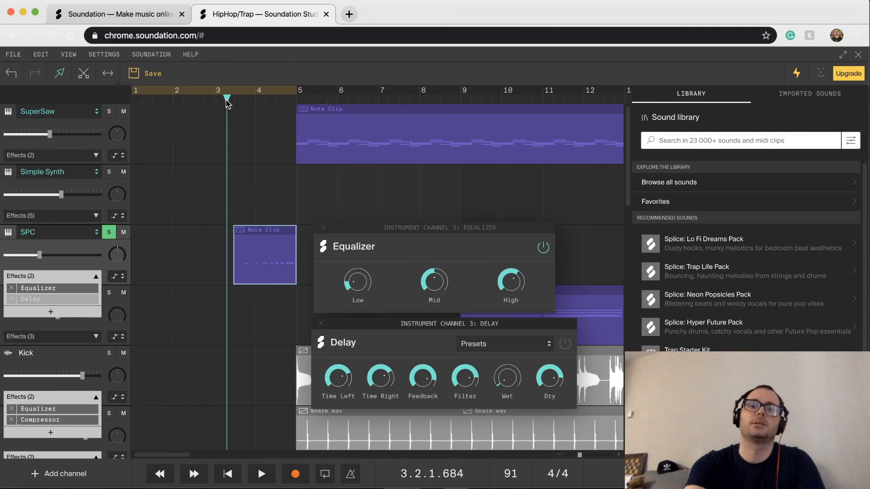
key(space)
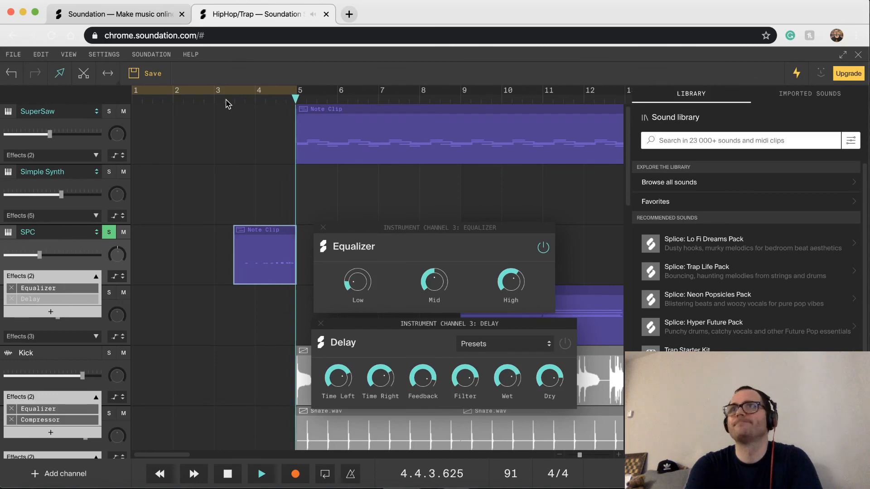
key(space)
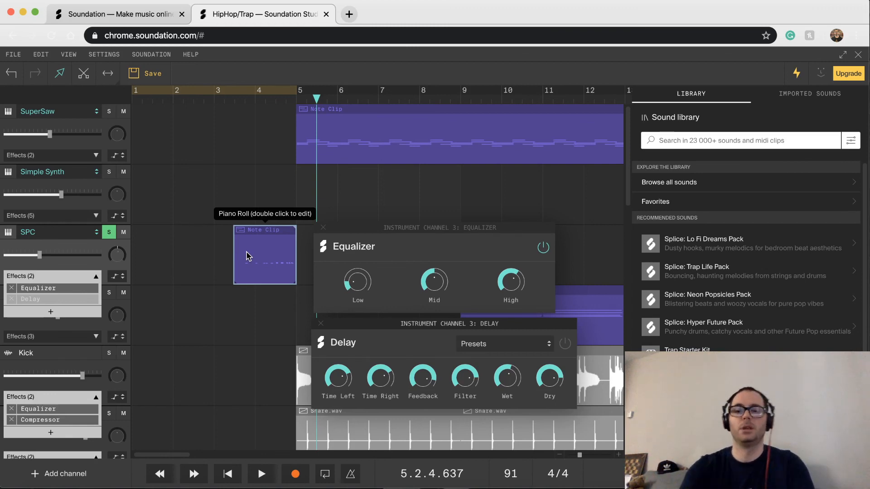
- Unsolo SPC, play the full mix through its clip before bar 5, and switch its Delay back on
key(space)
key(space)
click(108, 233)
key(space)
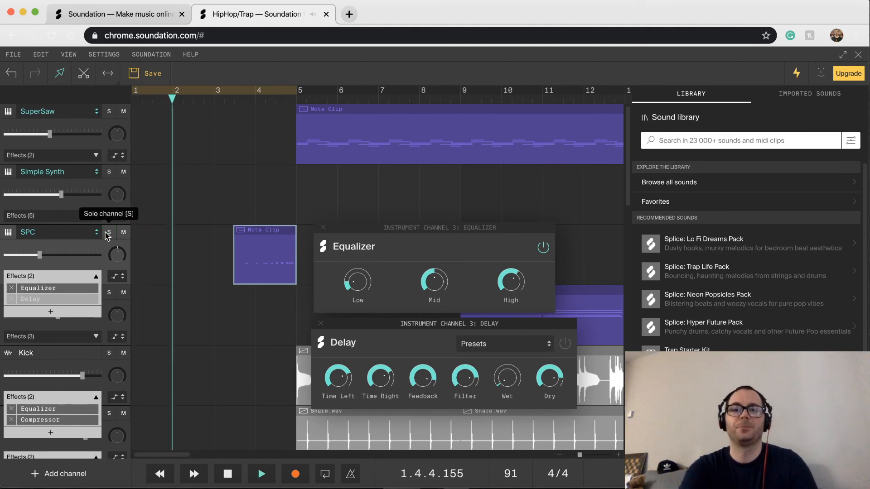
click(564, 344)
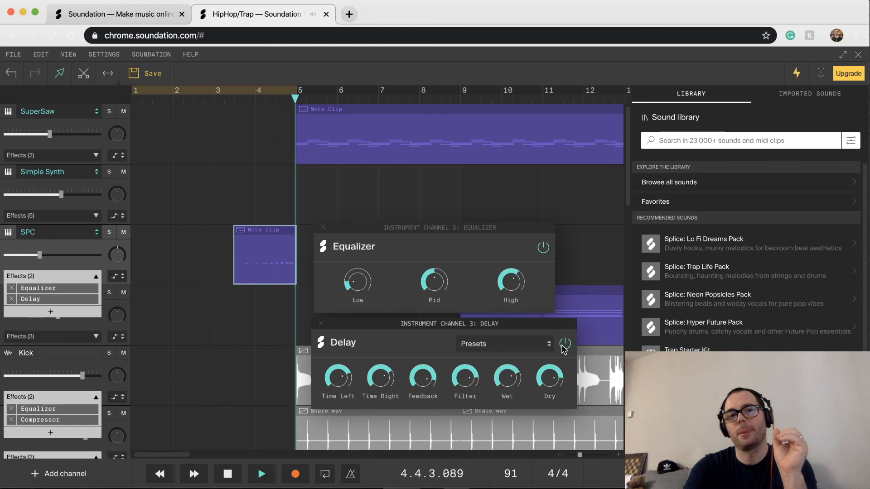
key(space)
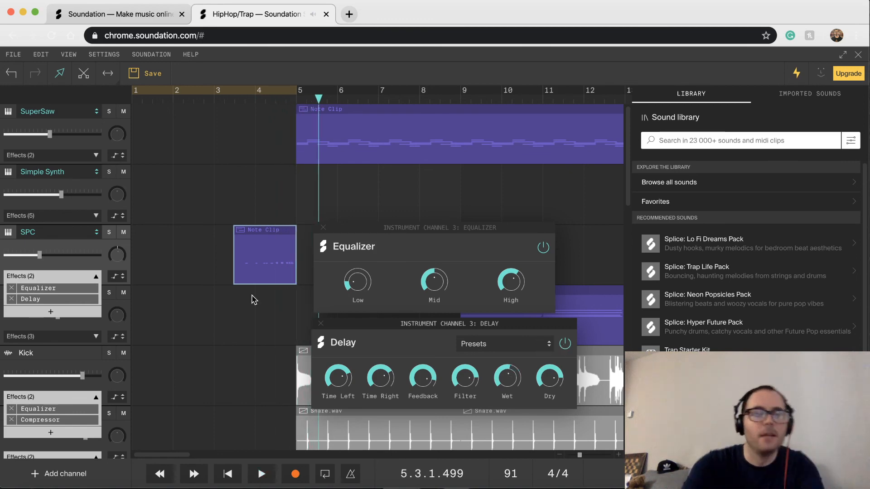
- Raise the SPC channel's volume noticeably and play the full mix from about bar 3
click(62, 255)
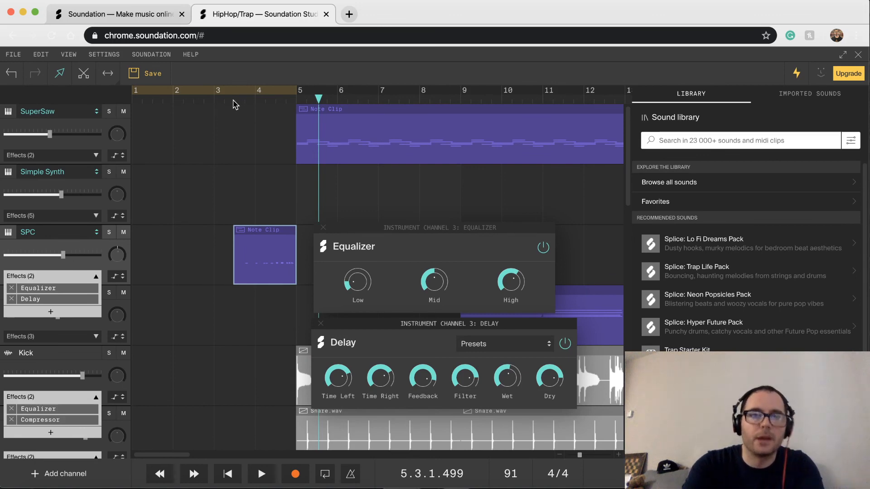
click(215, 102)
key(space)
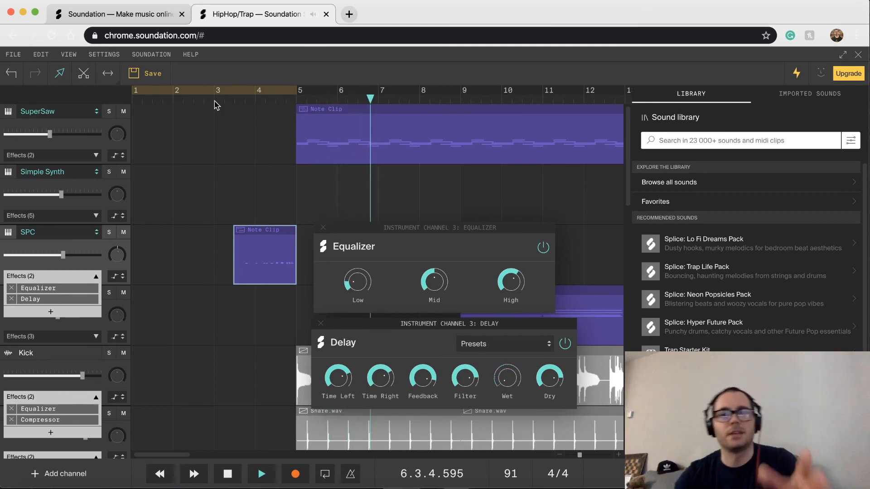
key(space)
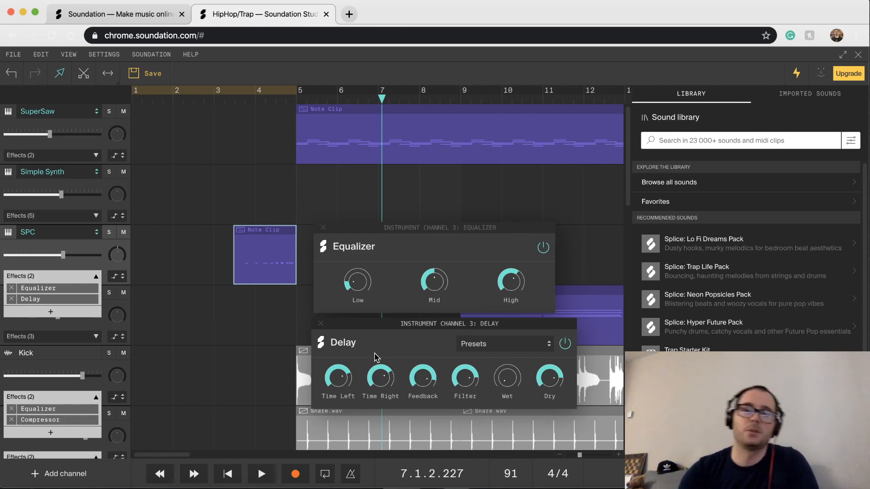
- Lower the Delay's Feedback to 22%, solo SPC again, and listen to its clip twice from just after bar 3
mouse_move(381, 375)
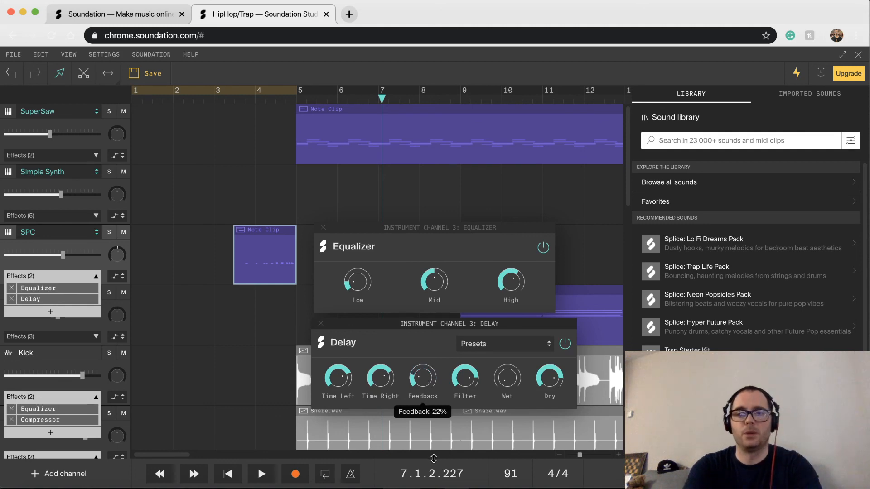
click(110, 233)
click(231, 98)
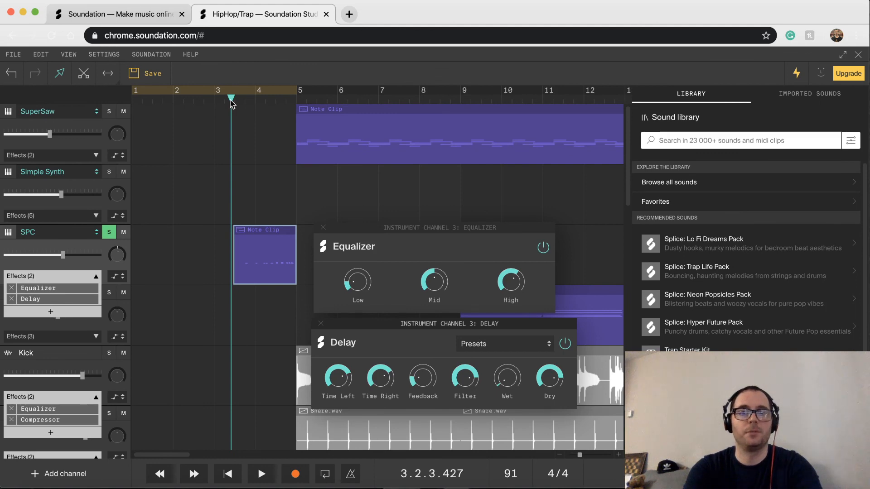
key(space)
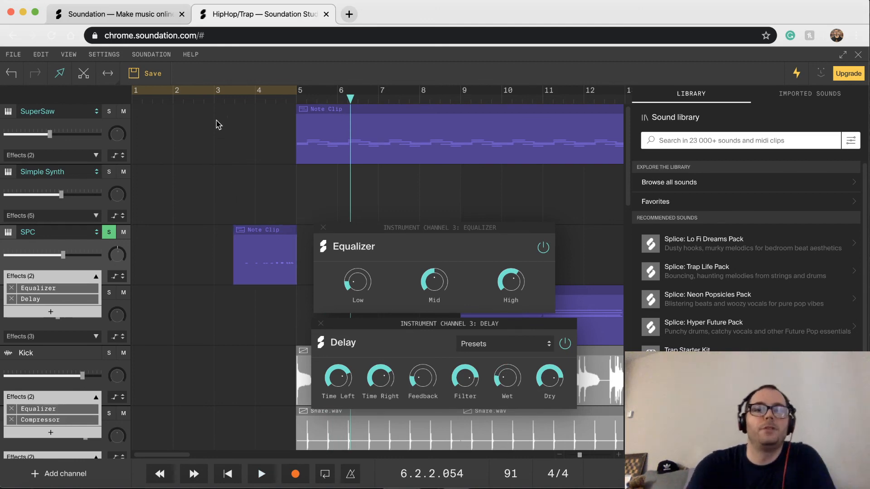
click(224, 99)
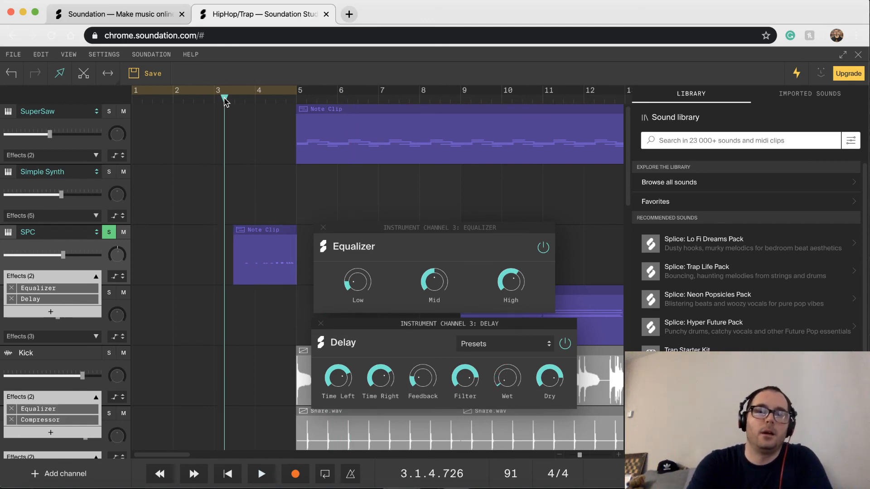
mouse_move(507, 385)
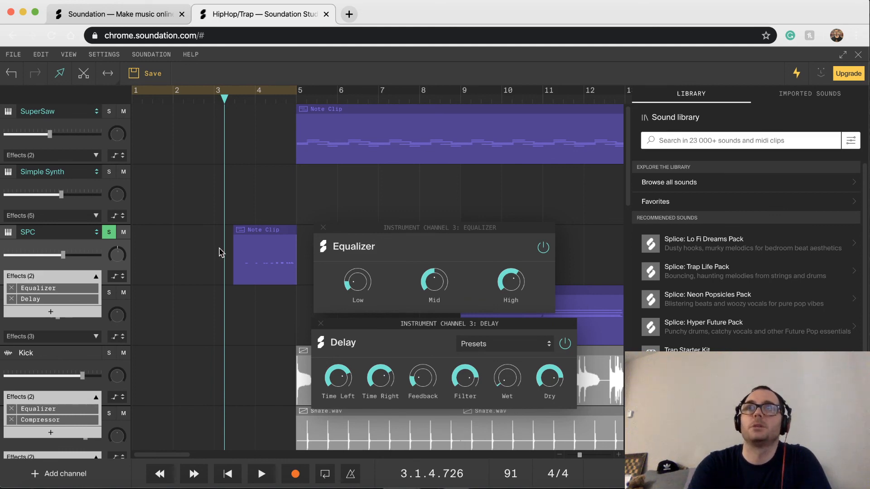
key(space)
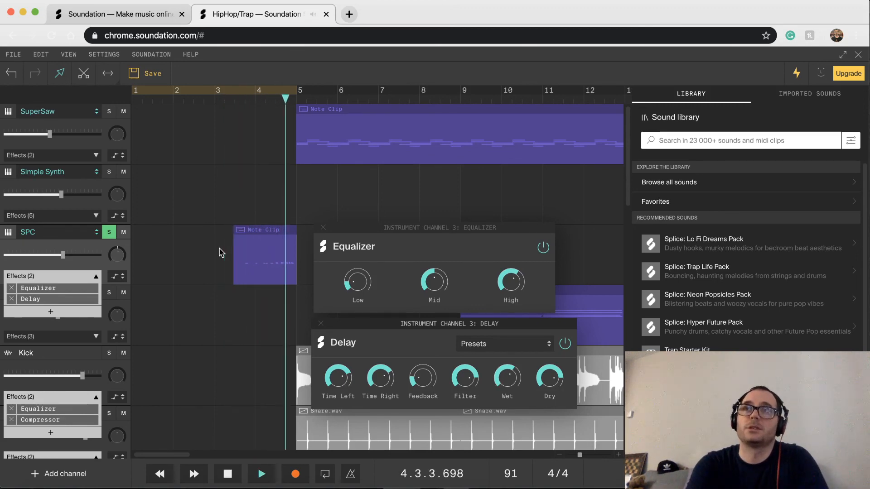
key(space)
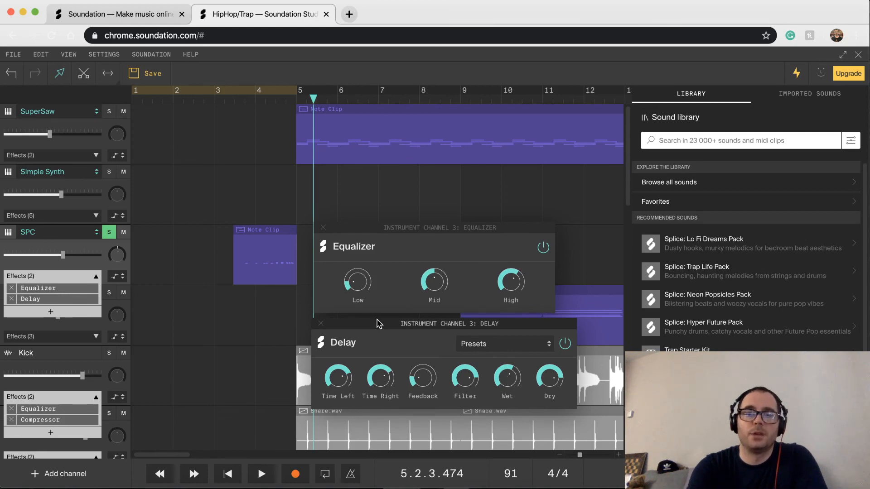
- Turn the Delay's Feedback back up, play the soloed SPC clip from just after bar 3, and return to the song's beginning
mouse_move(422, 378)
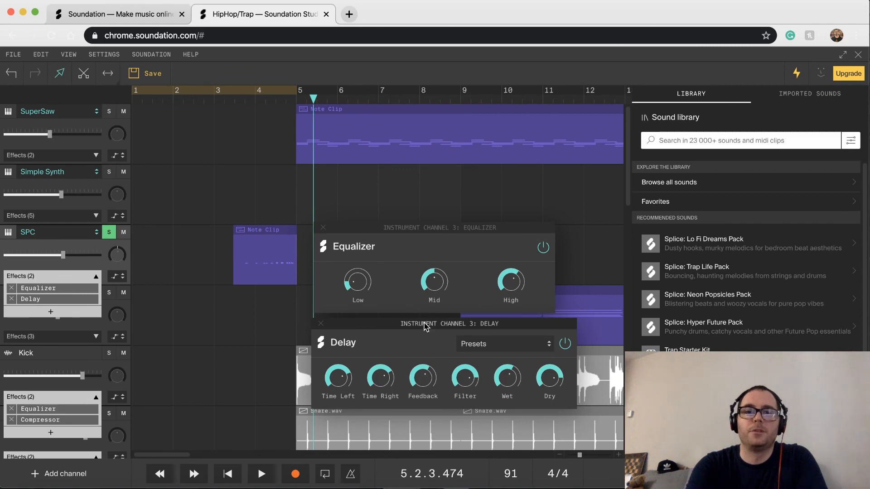
click(230, 99)
key(space)
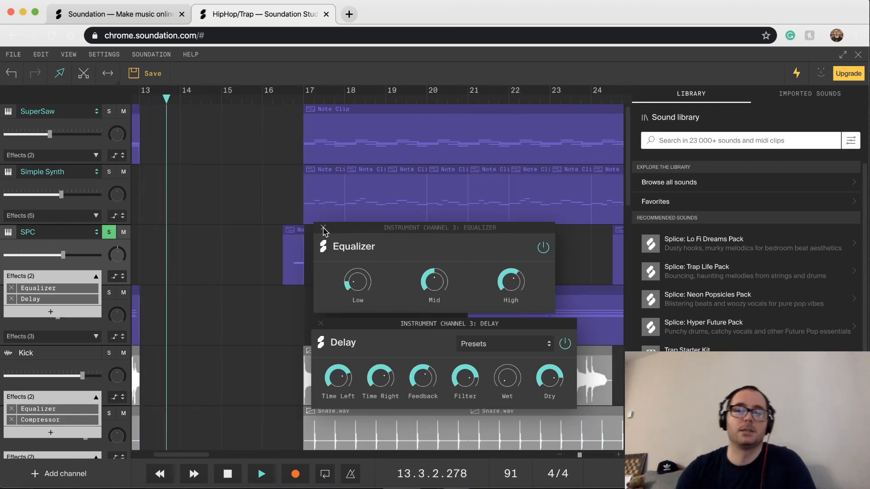
scroll(252, 252, left, 10)
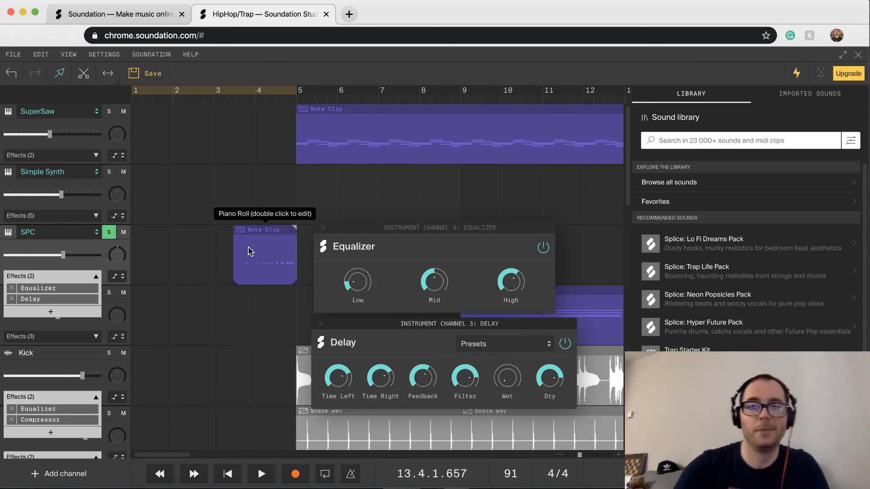
- Apply the Long Vocals preset to SPC's Delay and play the clip from just after bar 3
click(524, 343)
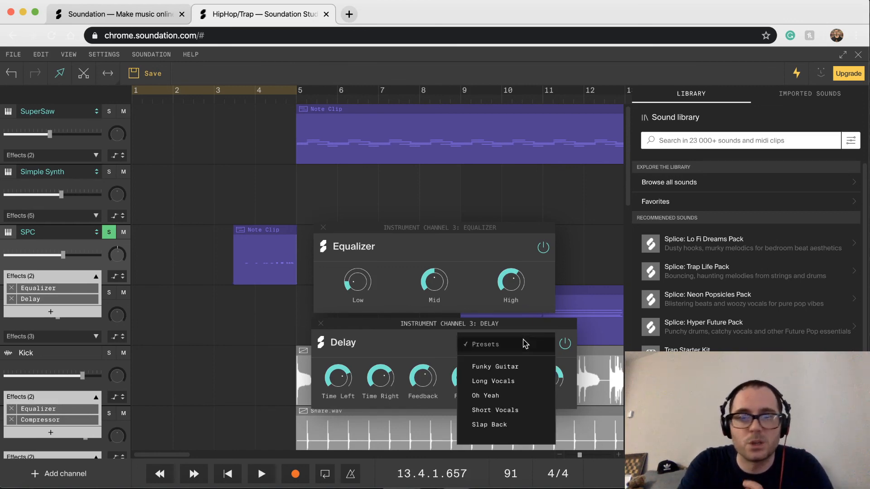
click(538, 382)
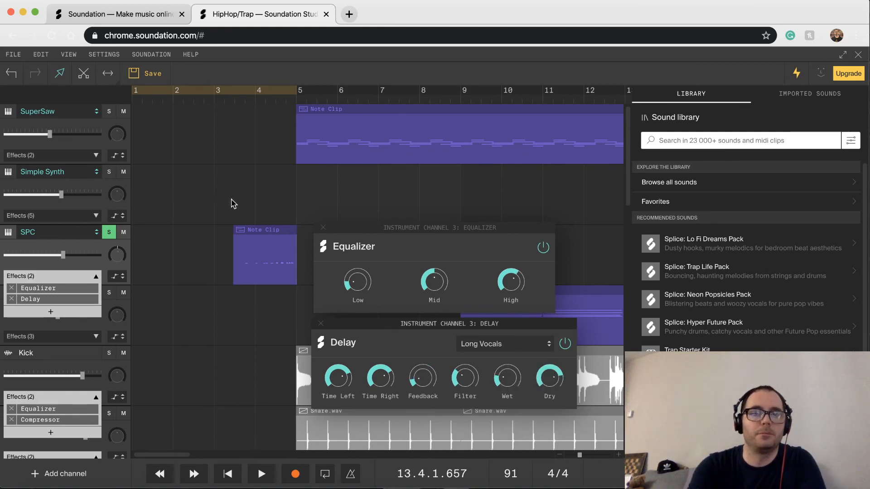
click(230, 97)
key(space)
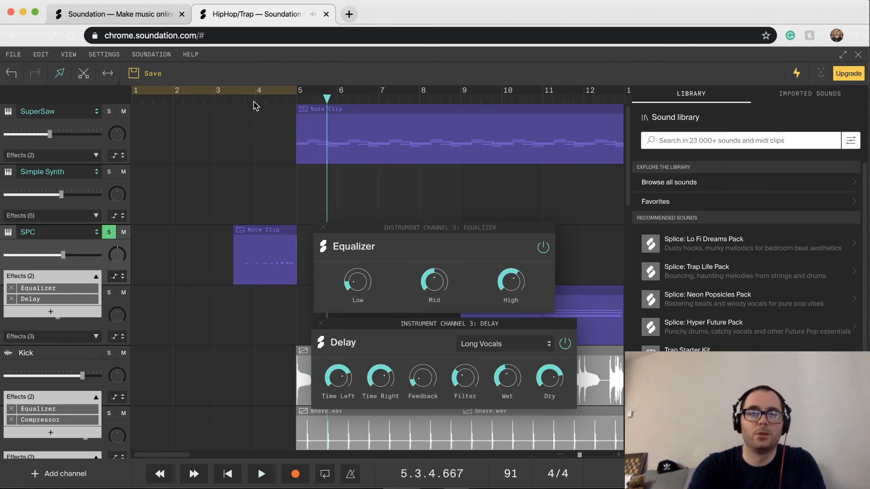
- Apply the Slap Back preset to SPC's Delay and play the soloed clip twice from near the clip's start
click(537, 349)
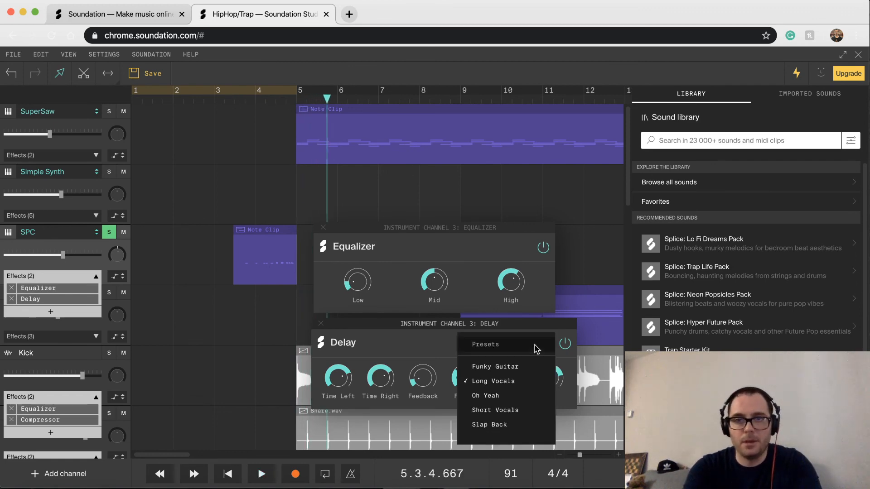
click(530, 424)
click(237, 101)
key(space)
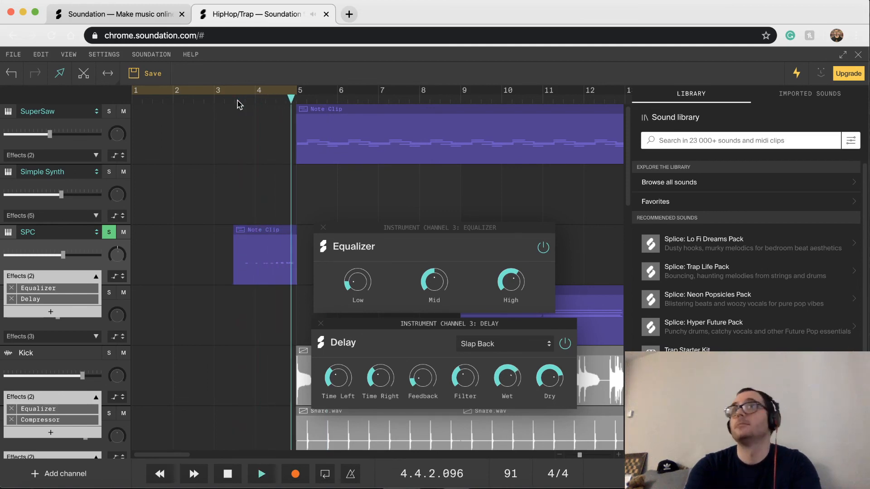
key(space)
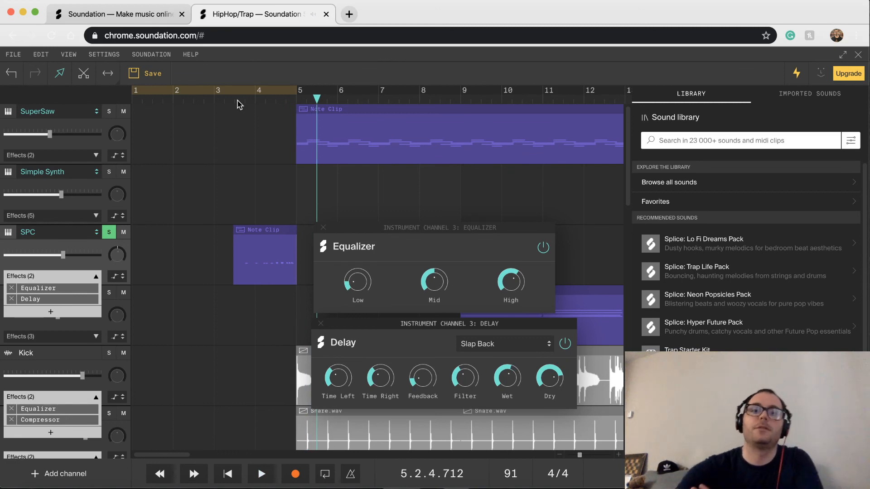
click(239, 101)
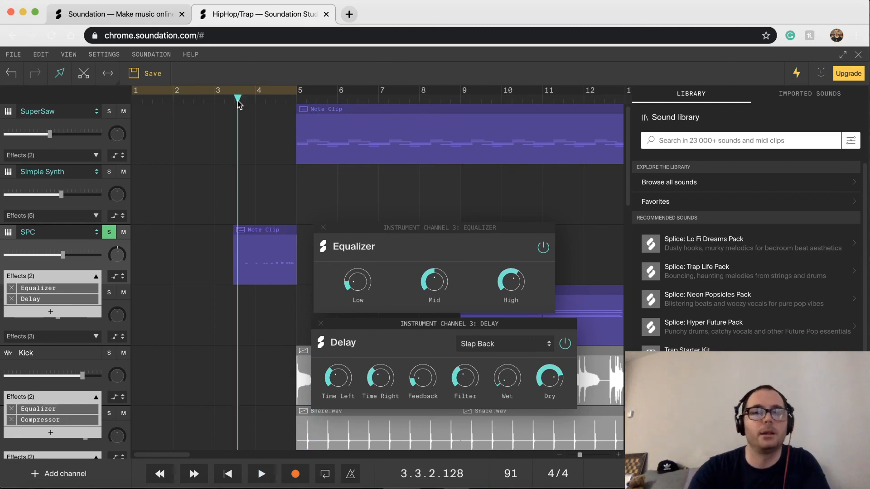
key(space)
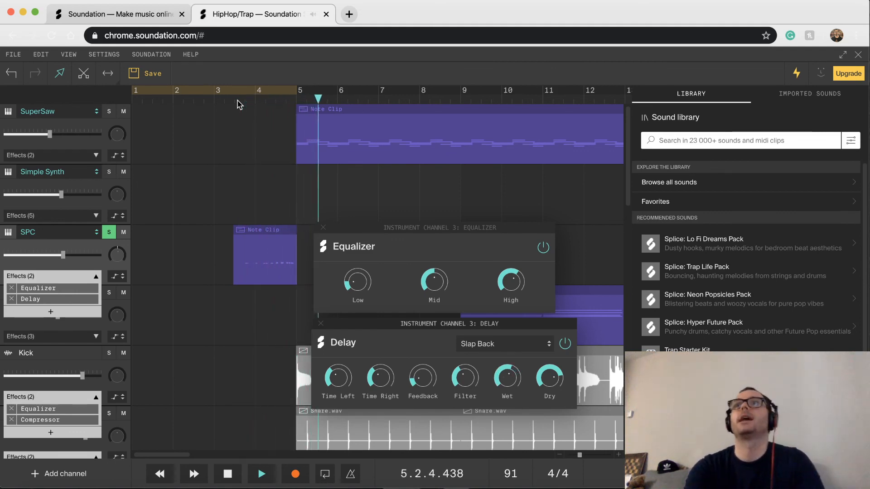
key(space)
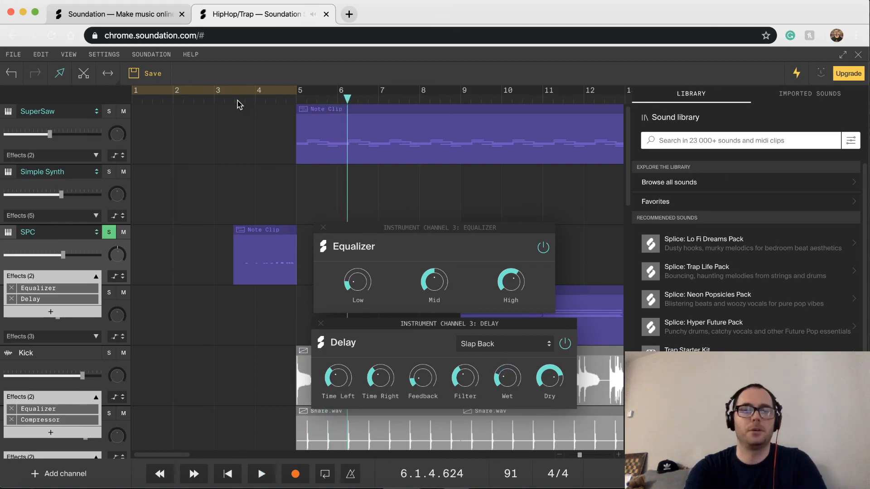
- Unsolo SPC, play the full mix, and close SPC's Equalizer and Delay windows
click(109, 233)
key(space)
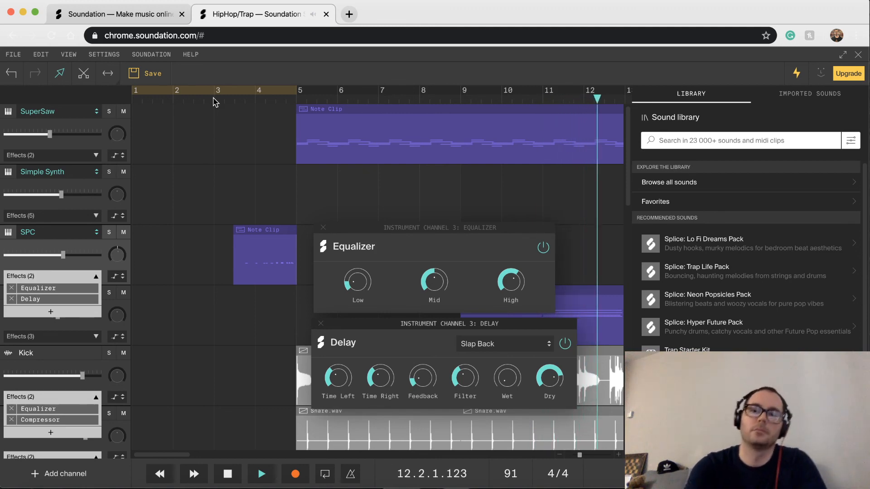
click(323, 228)
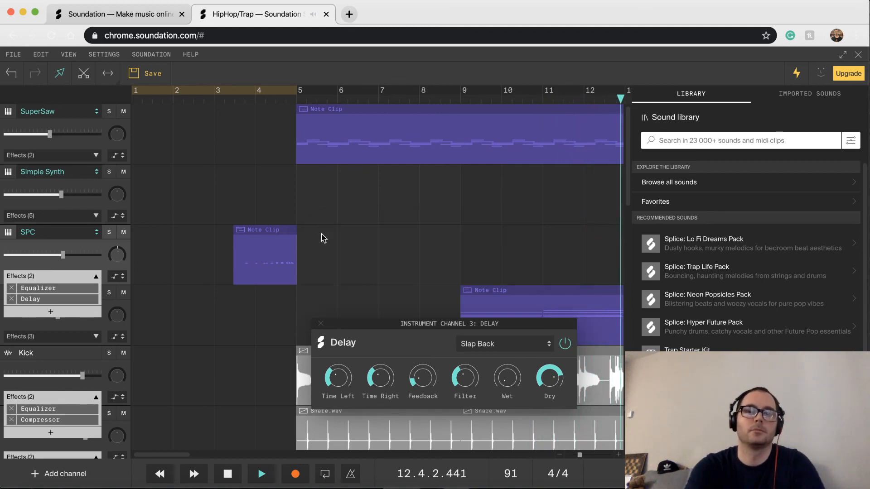
click(321, 323)
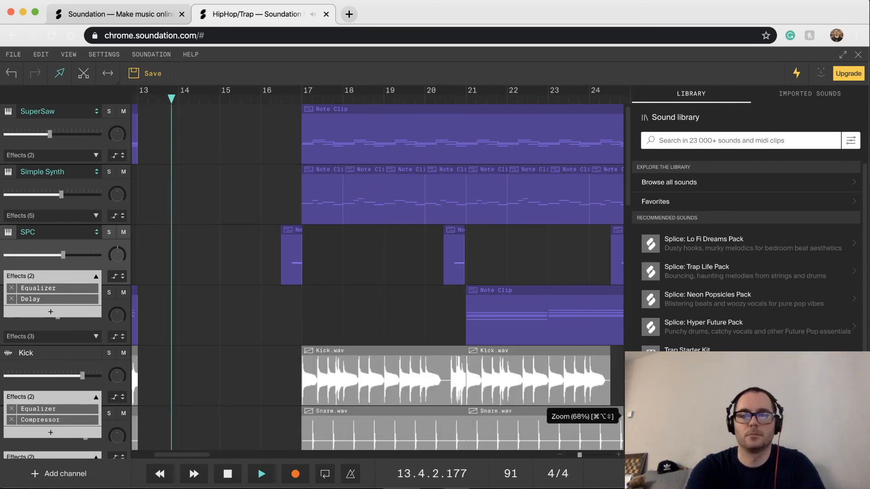
- Shrink the tracks to fit all channels, listen to the Hook channel soloed from bar 21, and unsolo it
scroll(621, 416, down, 5)
scroll(622, 416, down, 4)
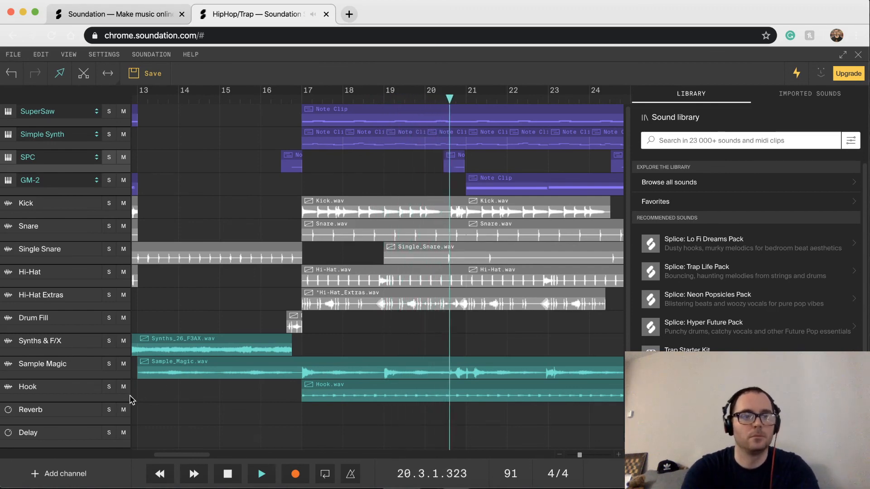
key(space)
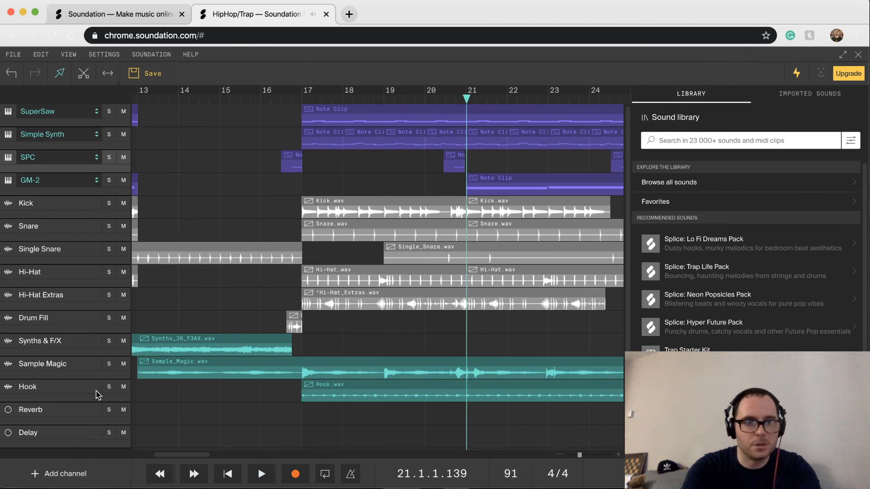
click(109, 388)
key(space)
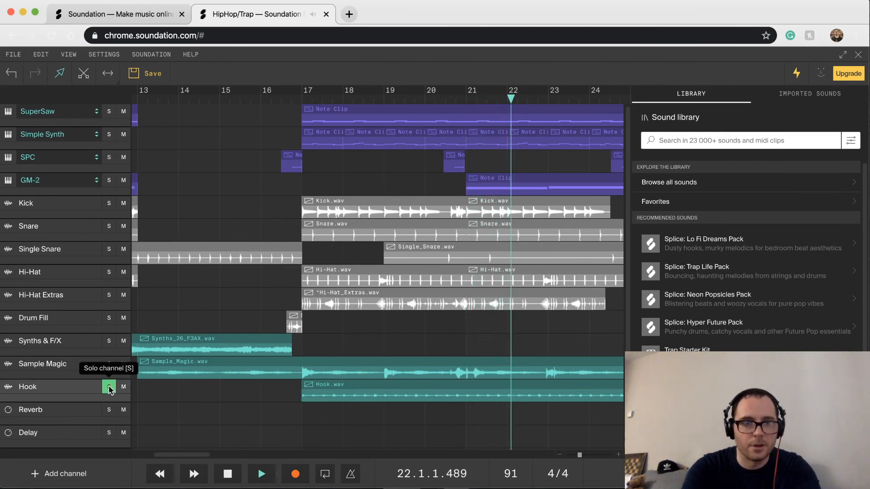
key(space)
scroll(223, 409, down, 1)
scroll(225, 411, up, 1)
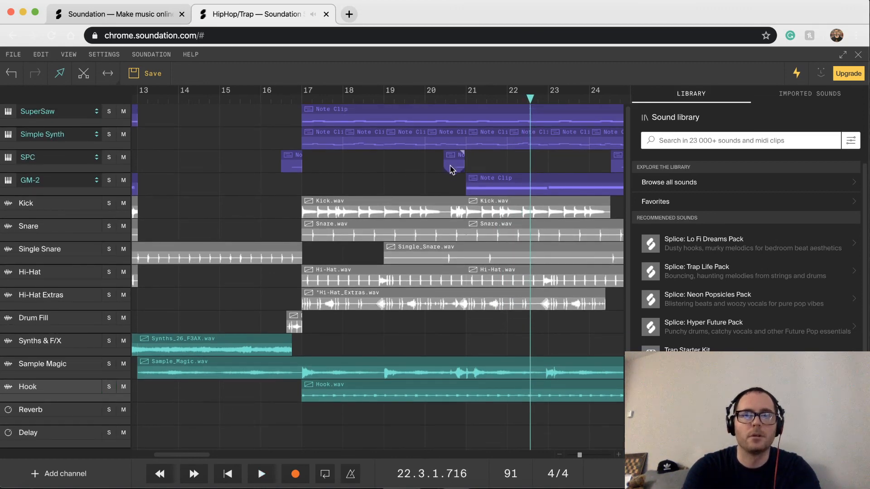
- Play from bar 17 while briefly soloing the SuperSaw, Simple Synth and Kick channels in turn
click(345, 117)
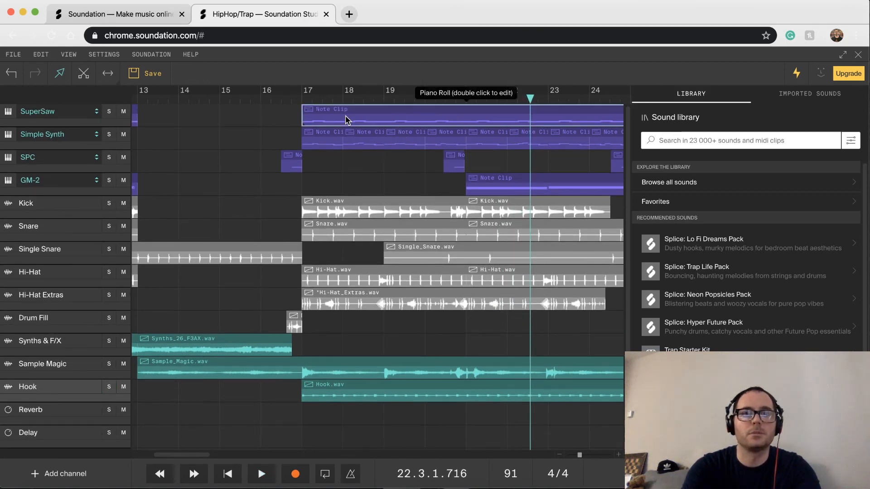
click(303, 98)
key(space)
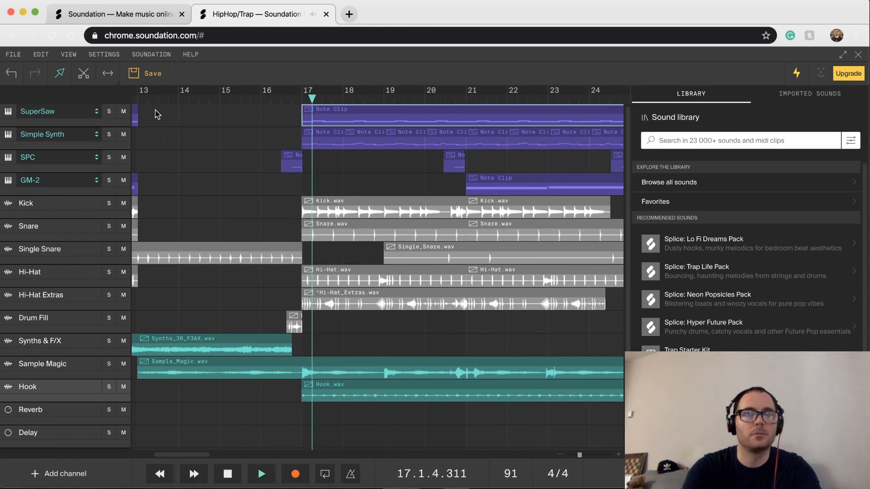
click(109, 112)
click(108, 135)
click(109, 135)
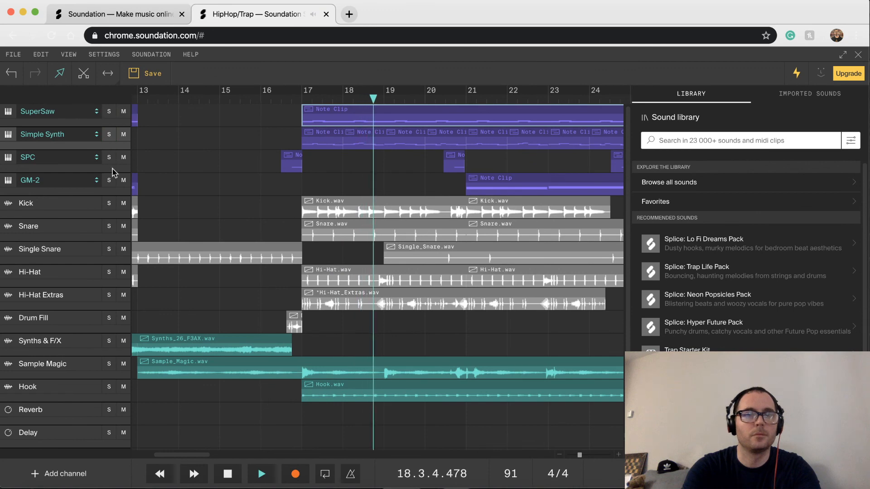
click(109, 204)
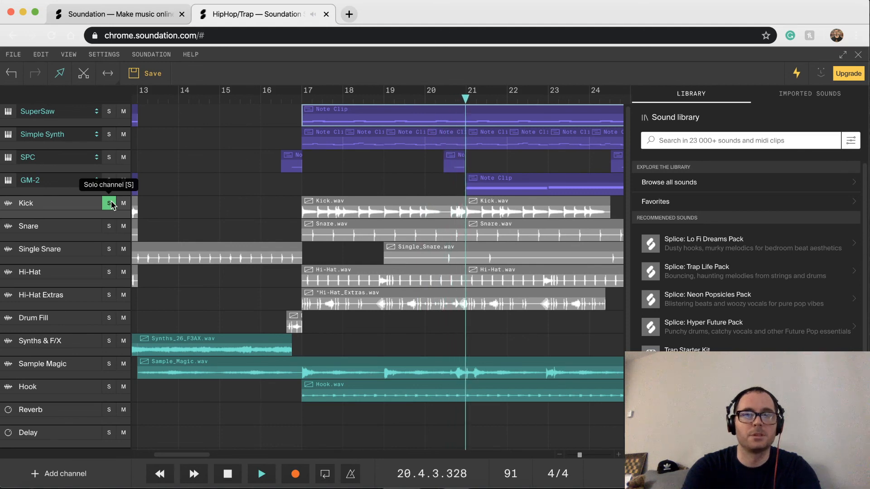
click(109, 203)
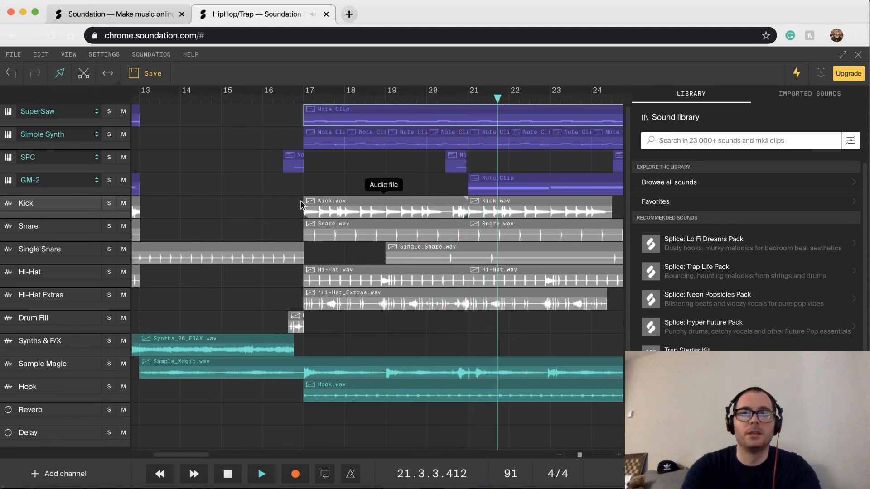
scroll(301, 203, left, 2)
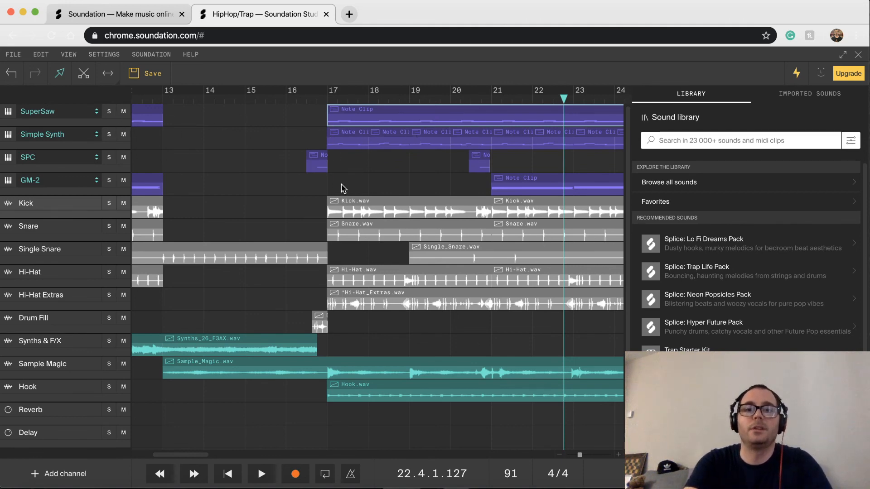
- Select the Kick.wav clip at bar 17 and play the full mix from about the middle of bar 16
click(346, 204)
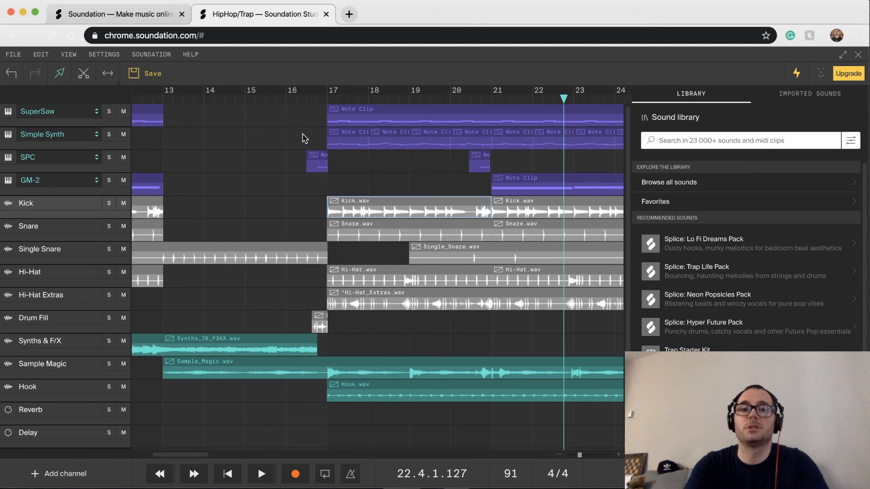
click(305, 99)
key(space)
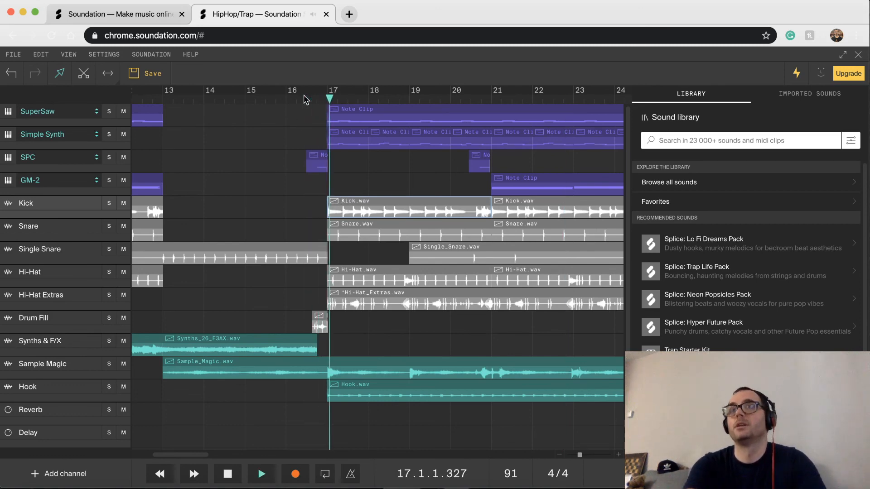
key(space)
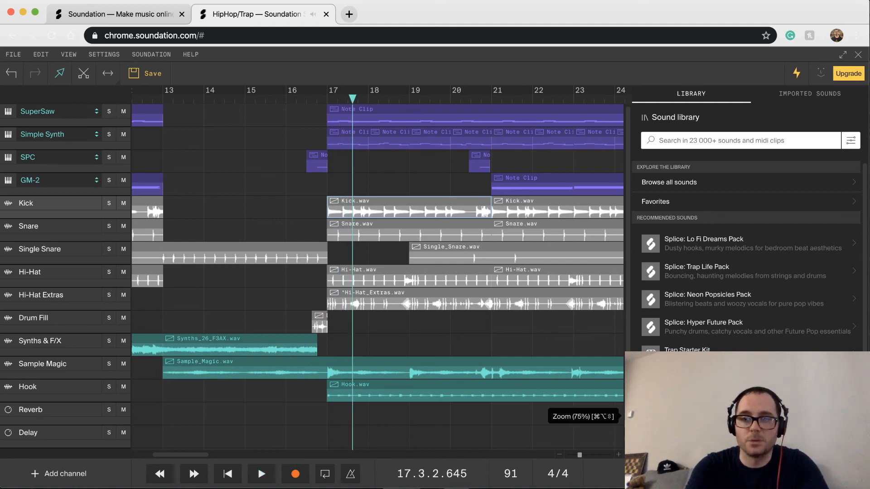
- Enlarge the tracks, open the SuperSaw channel's Equalizer, switch it off, and move its window clear of the upper tracks
click(627, 416)
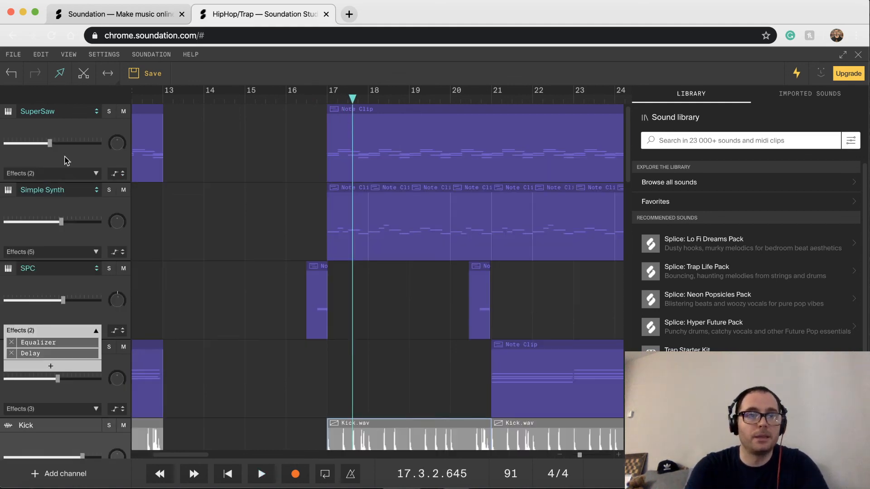
click(86, 178)
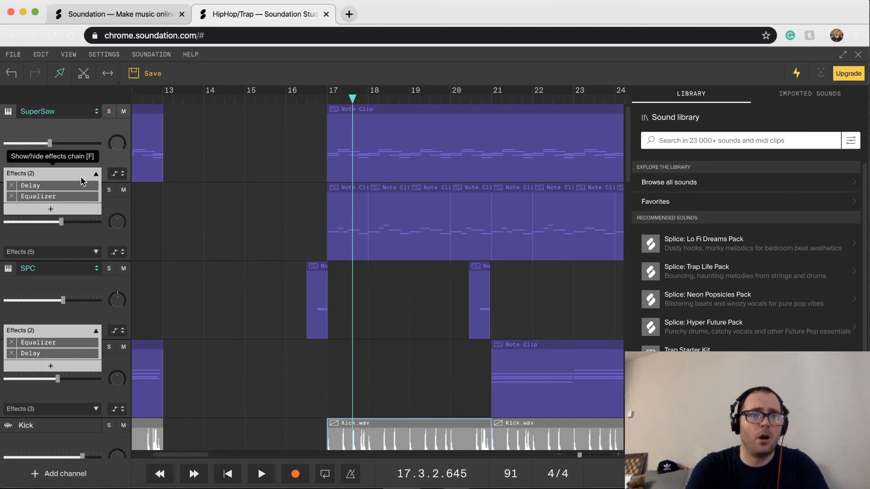
click(49, 199)
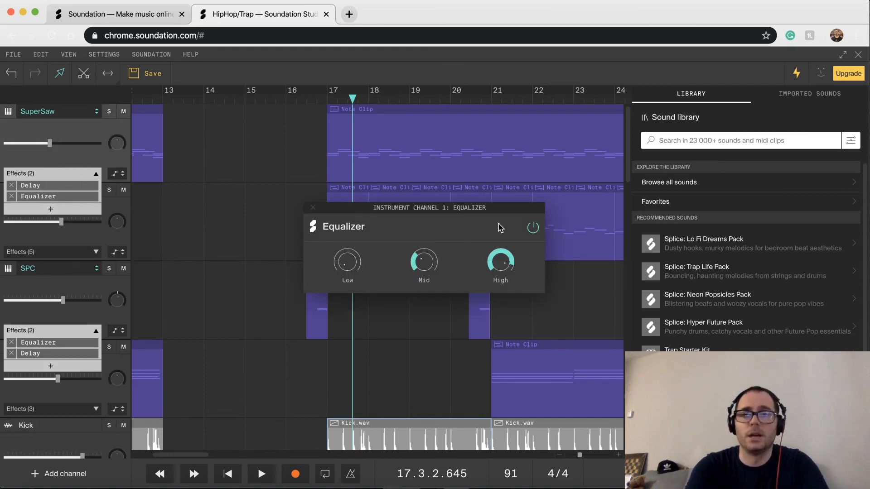
click(532, 228)
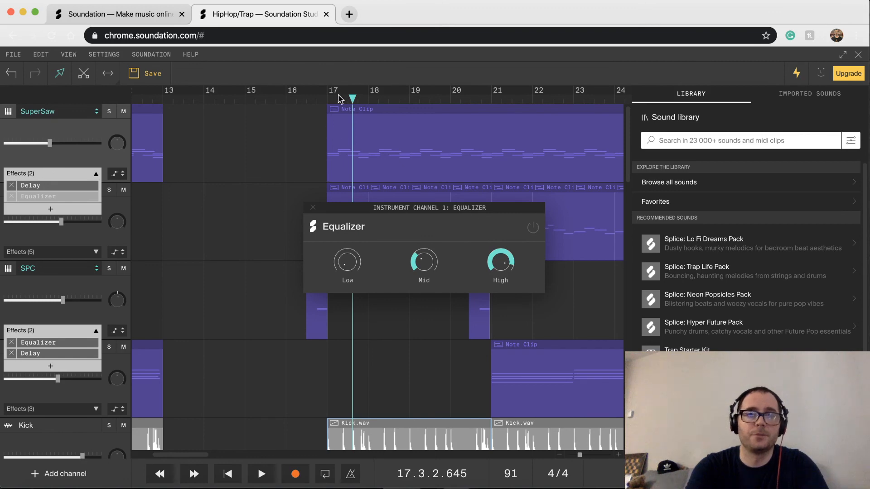
drag(344, 211, 200, 281)
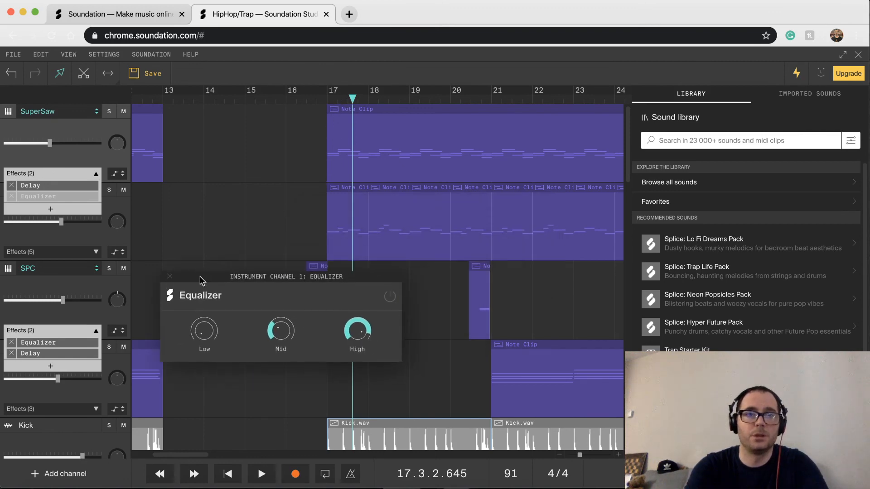
- Play SuperSaw soloed from bar 17 and in the full mix, and toggle its Equalizer on and off again
click(110, 112)
key(space)
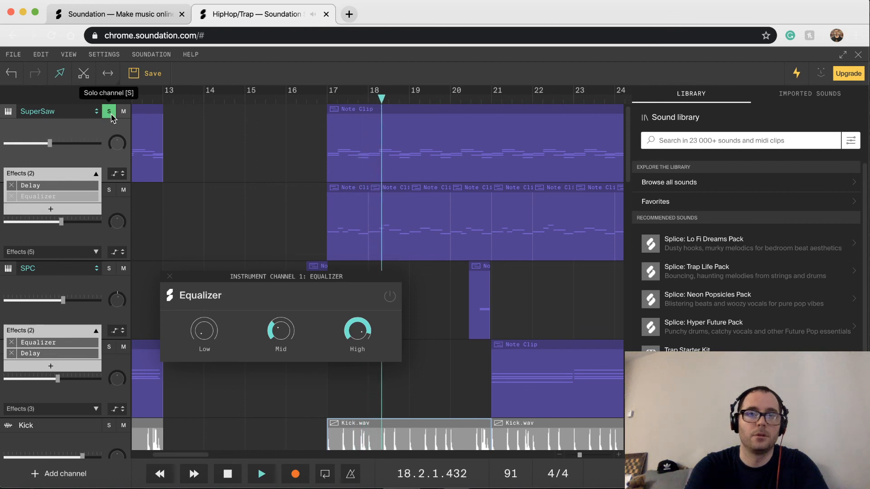
click(110, 113)
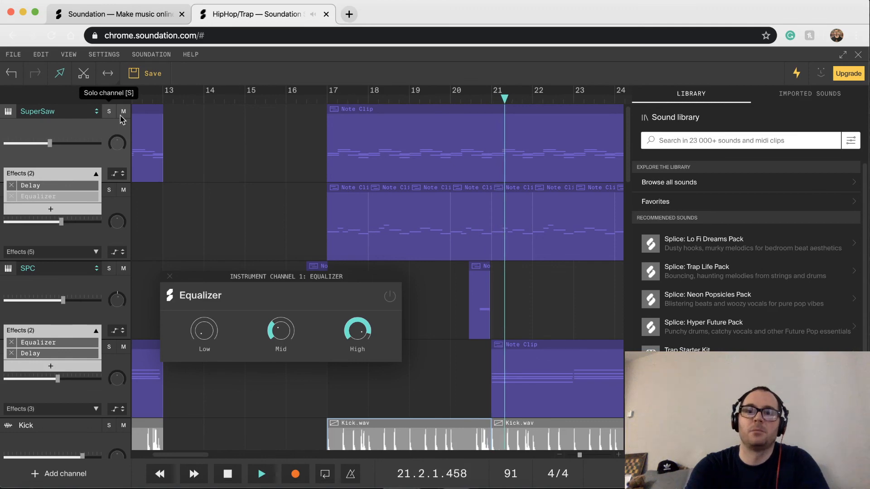
click(390, 297)
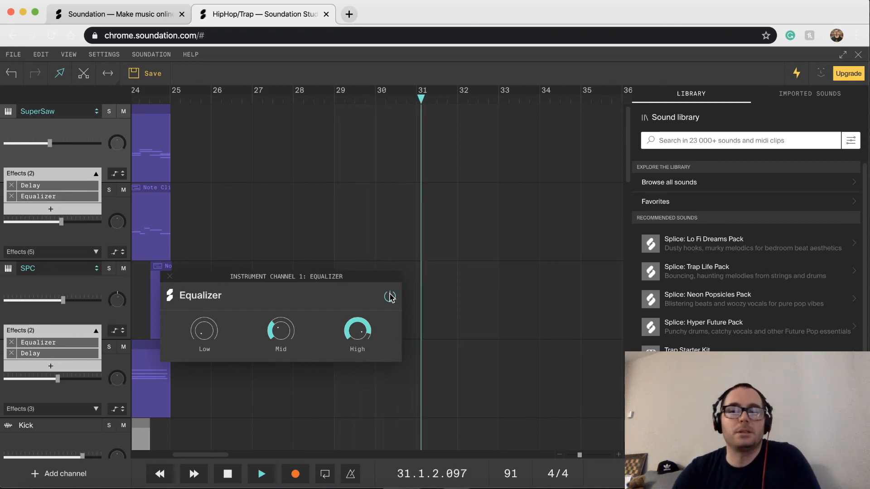
click(389, 297)
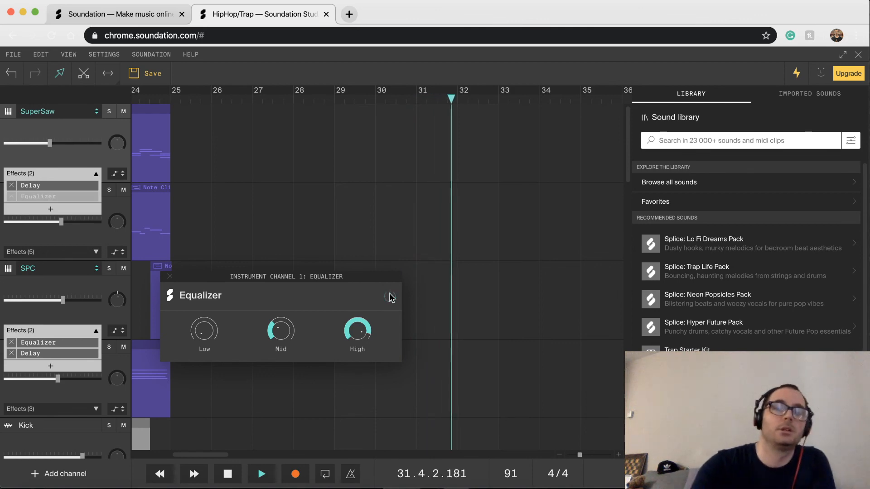
- Close SuperSaw's Equalizer window, stop playback, and collapse the channel's effects chain
click(169, 276)
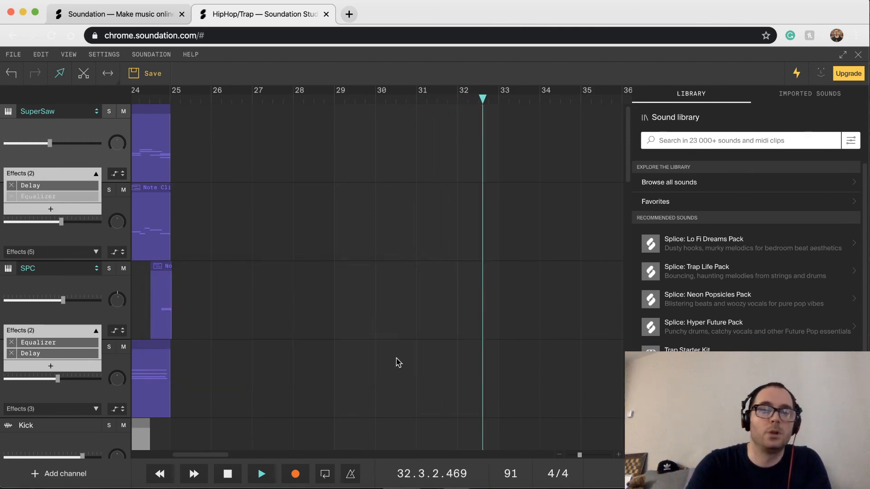
key(space)
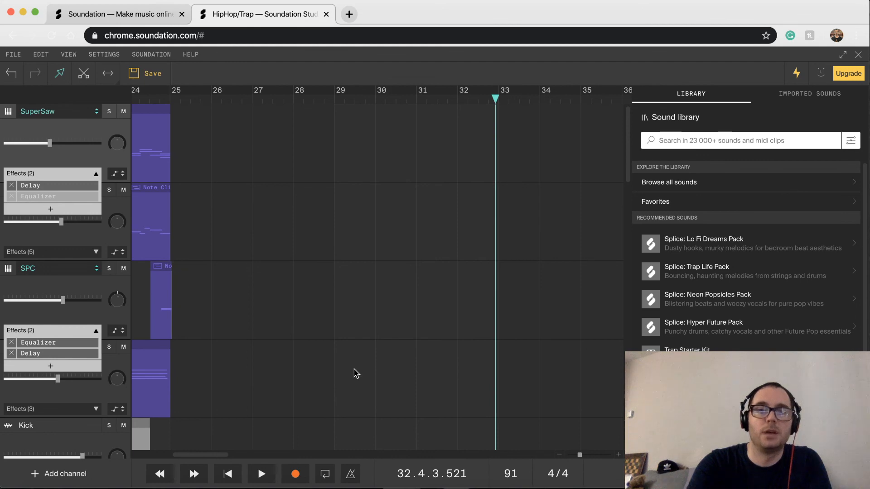
scroll(355, 373, down, 10)
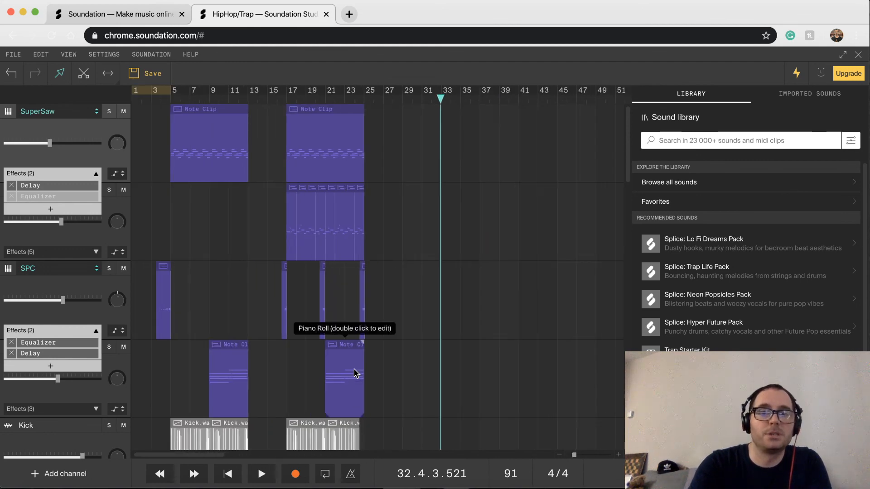
scroll(405, 284, down, 2)
scroll(406, 284, up, 2)
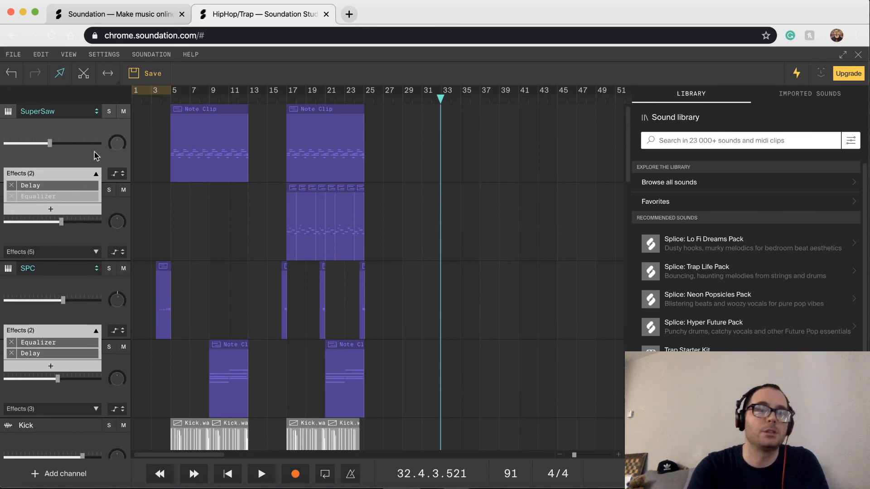
click(97, 173)
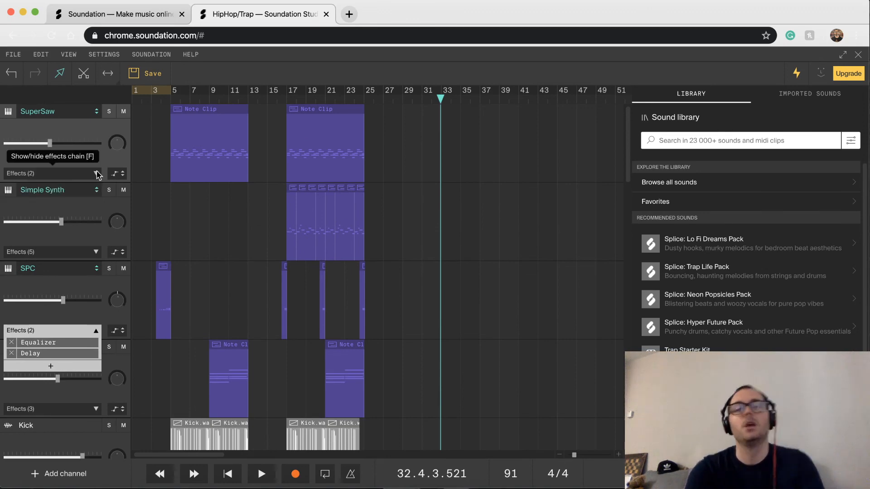